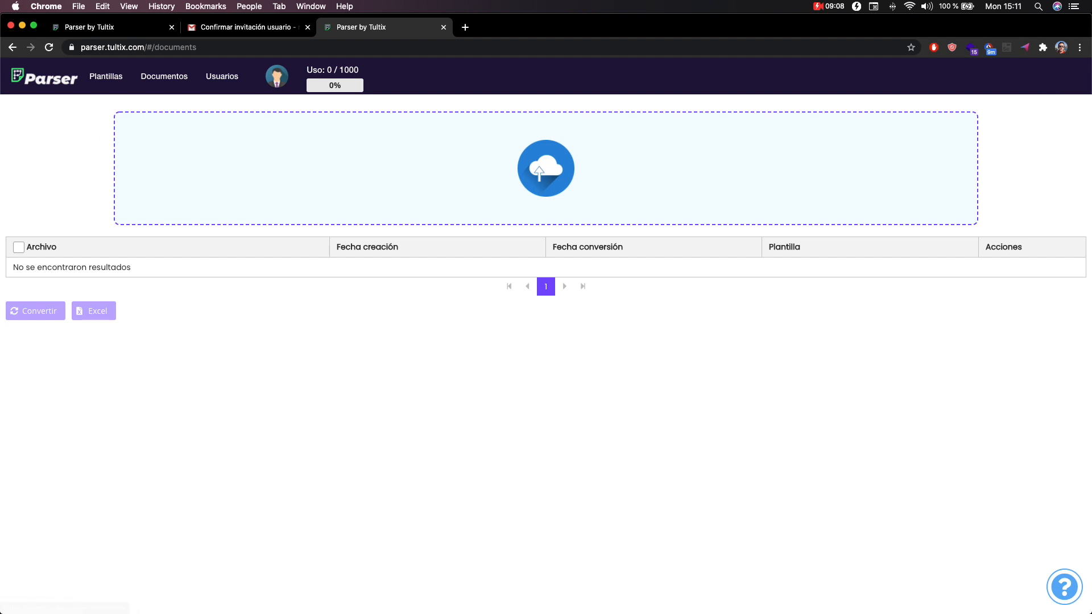
Step: Bring up the "ejemplo google" folder and preview its invoice PDFs one after another
left_click_drag(0, 151, 857, 249)
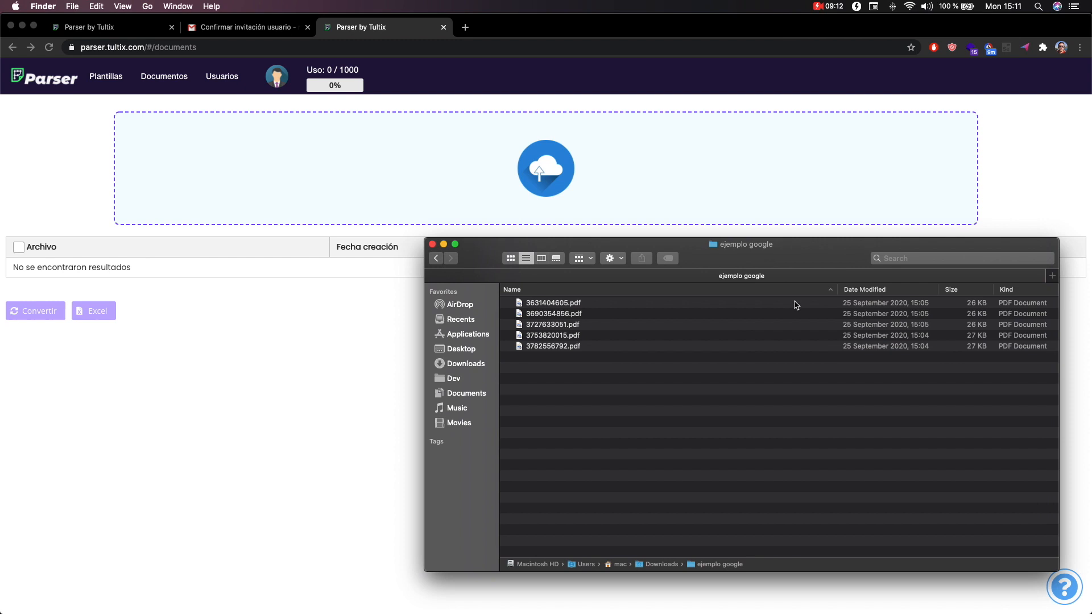
left_click(685, 306)
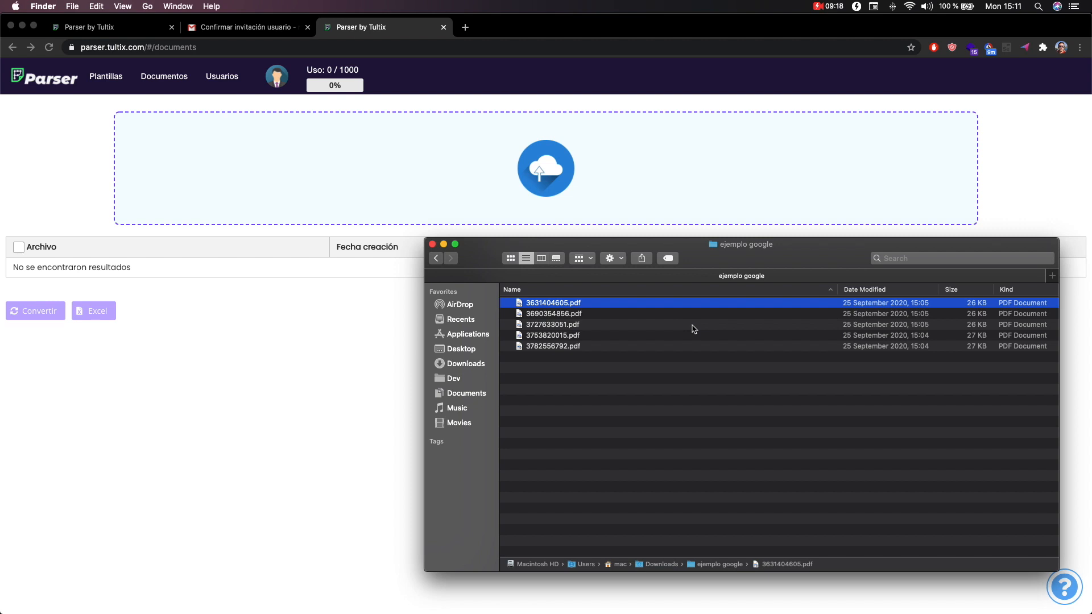
key("space")
key("space")
key("Down")
key("space")
key("Down")
key("Down")
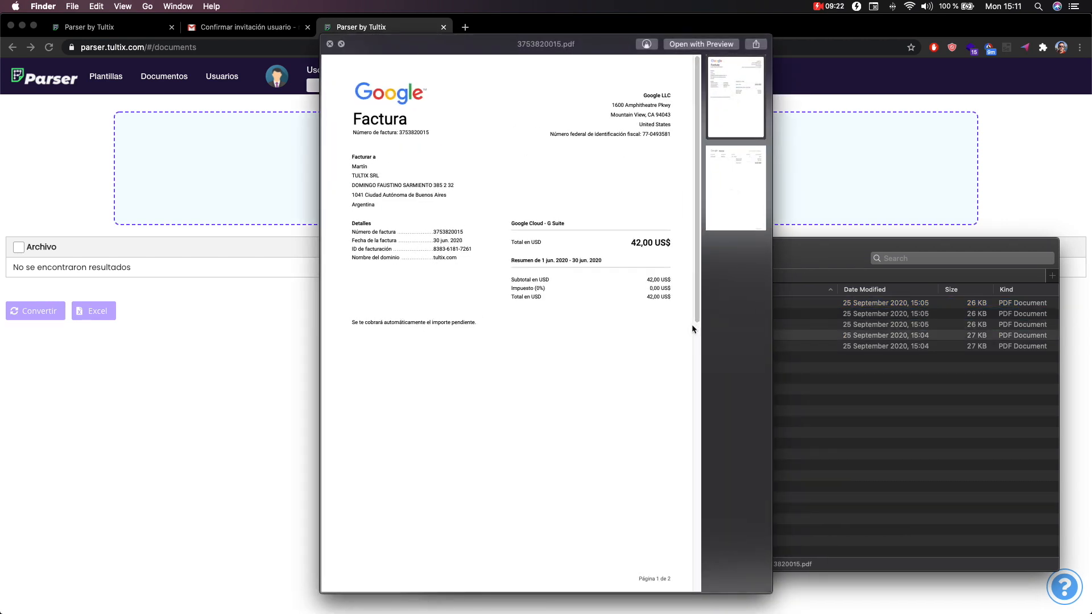
key("Down")
key("space")
left_click(693, 328)
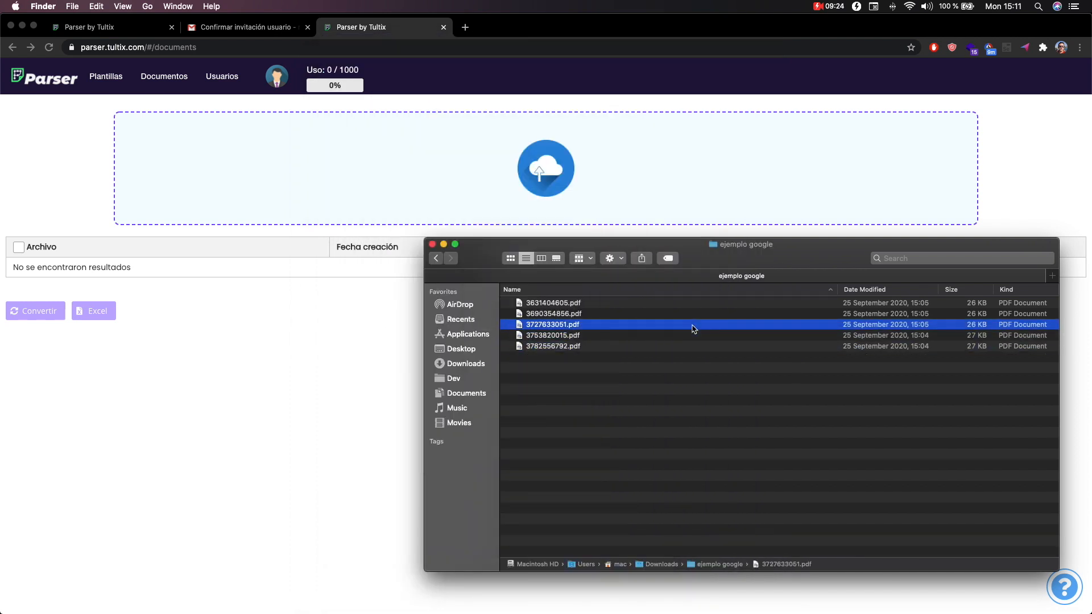
Step: Upload 3631404605.pdf from the "ejemplo google" folder to the documents list
key("Up")
key("Up")
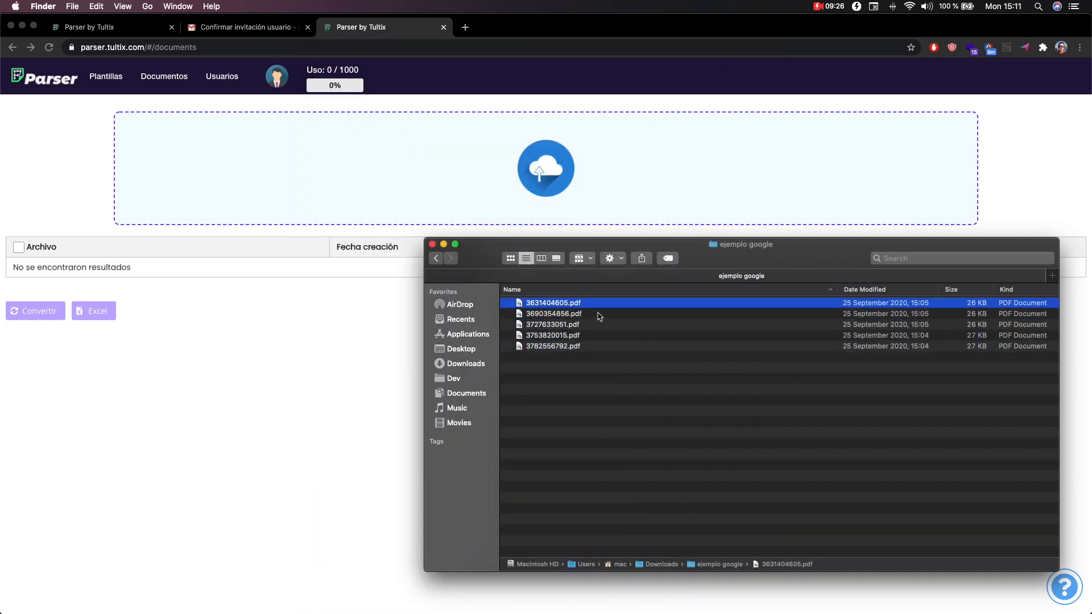
left_click_drag(583, 306, 575, 190)
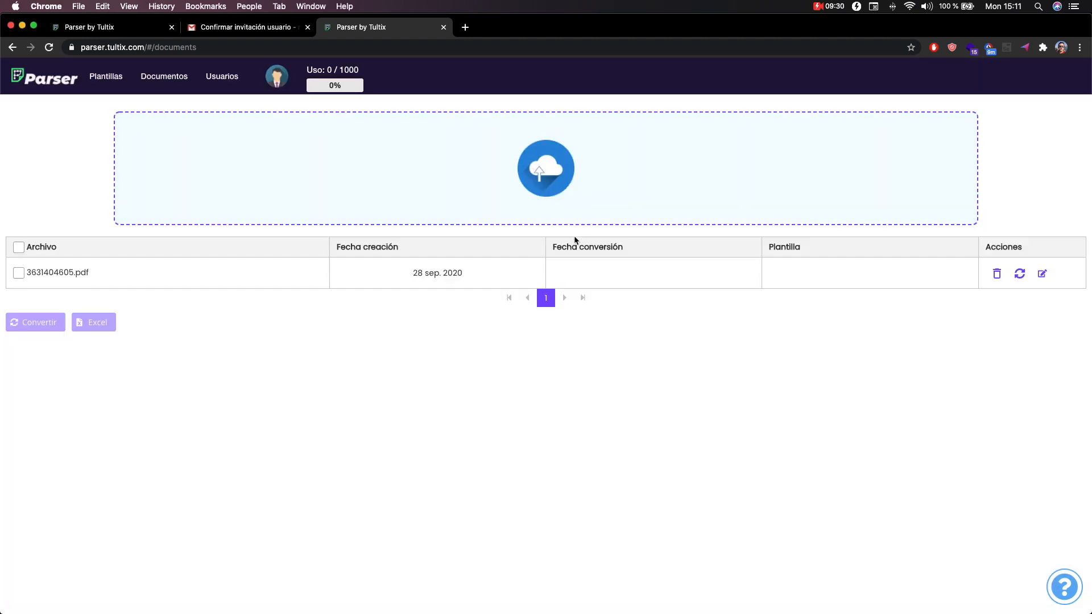
Step: Assign the global template "Factura AFIP A - Servicios" to the uploaded 3631404605.pdf and save the assignment
double_click(796, 246)
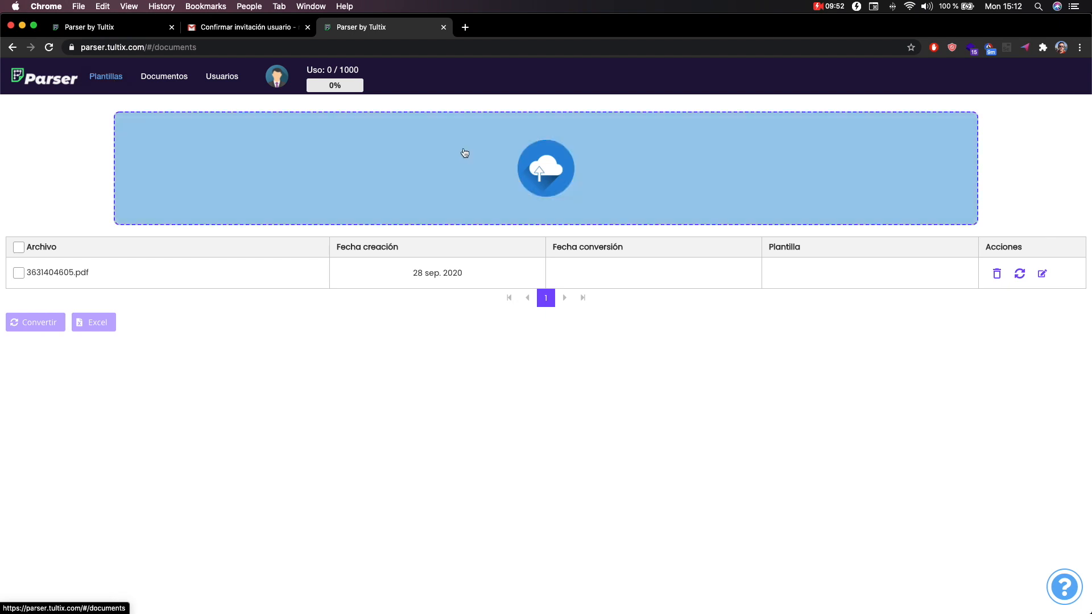
left_click(1042, 274)
left_click(537, 340)
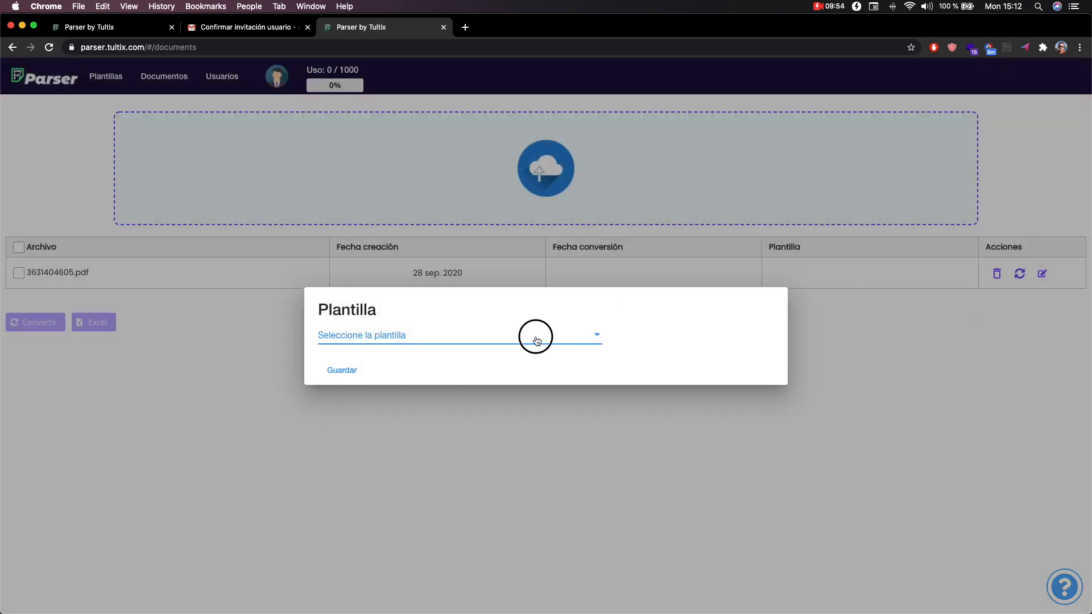
scroll(477, 383, "down", 1)
scroll(477, 383, "down", 1)
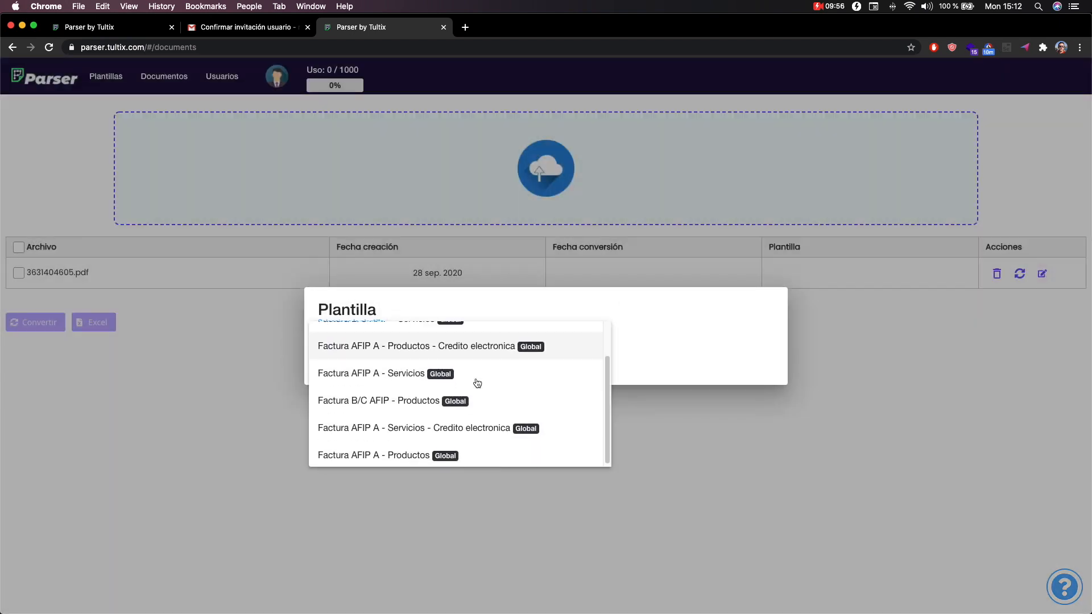
left_click(463, 378)
left_click(343, 371)
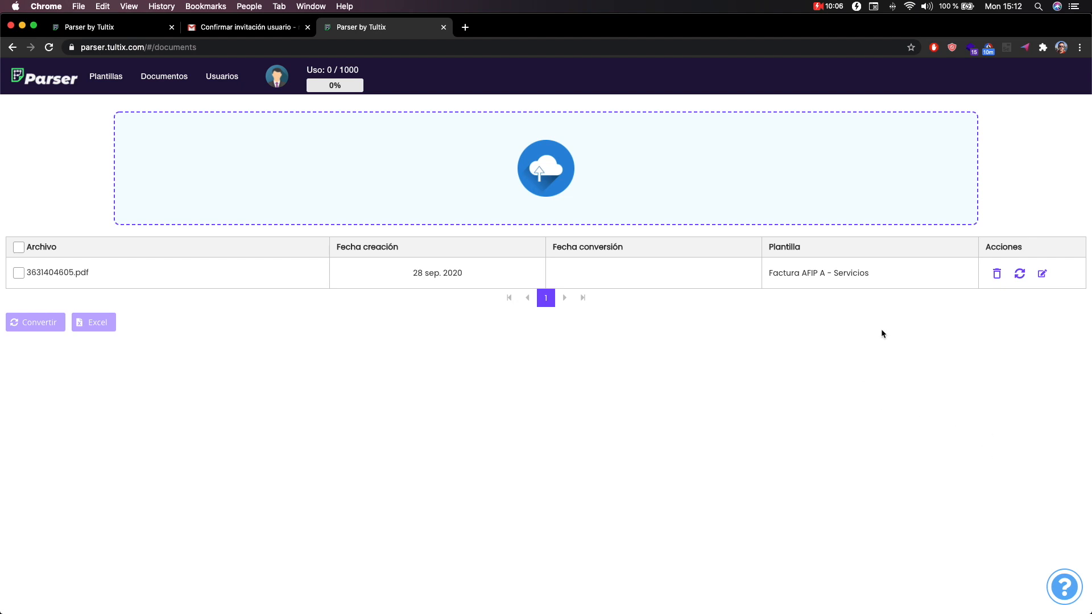
Step: Go to the templates page and load 3631404605.pdf from the "ejemplo google" folder as the sample document
double_click(843, 273)
left_click(112, 83)
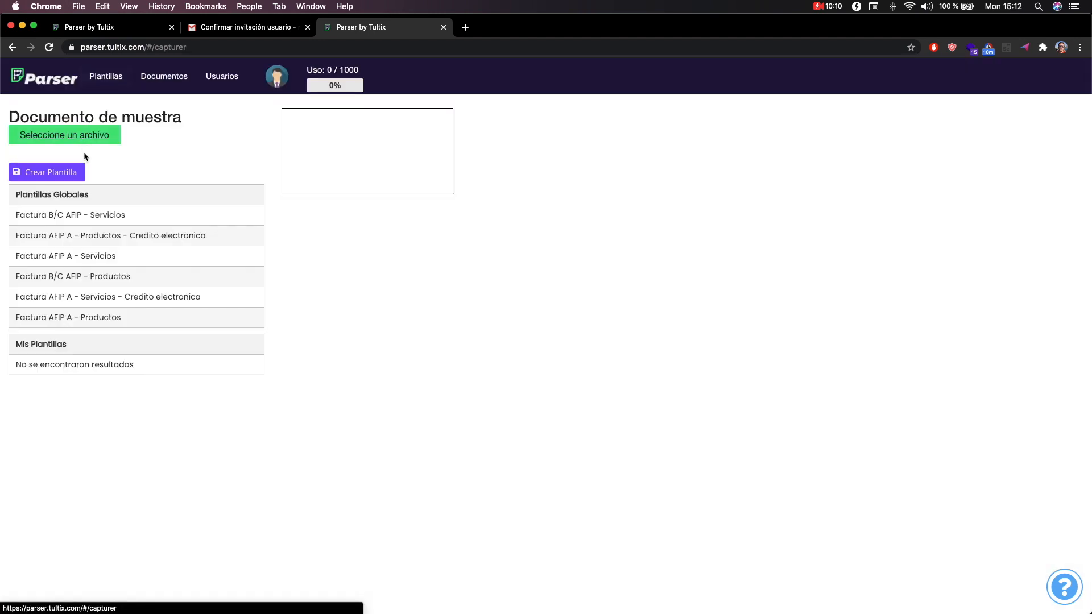
left_click(92, 144)
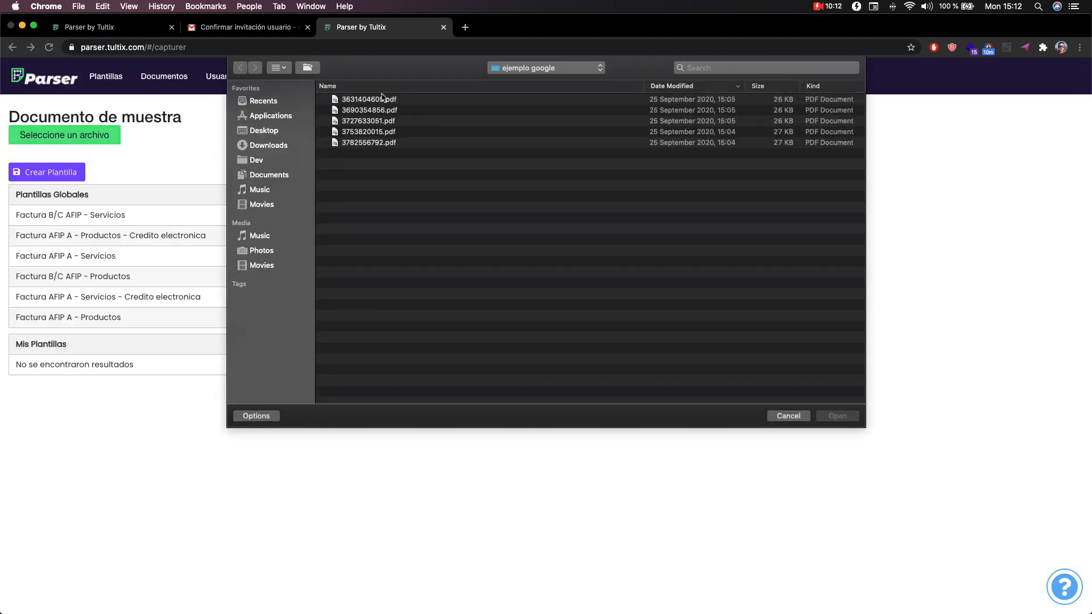
double_click(377, 102)
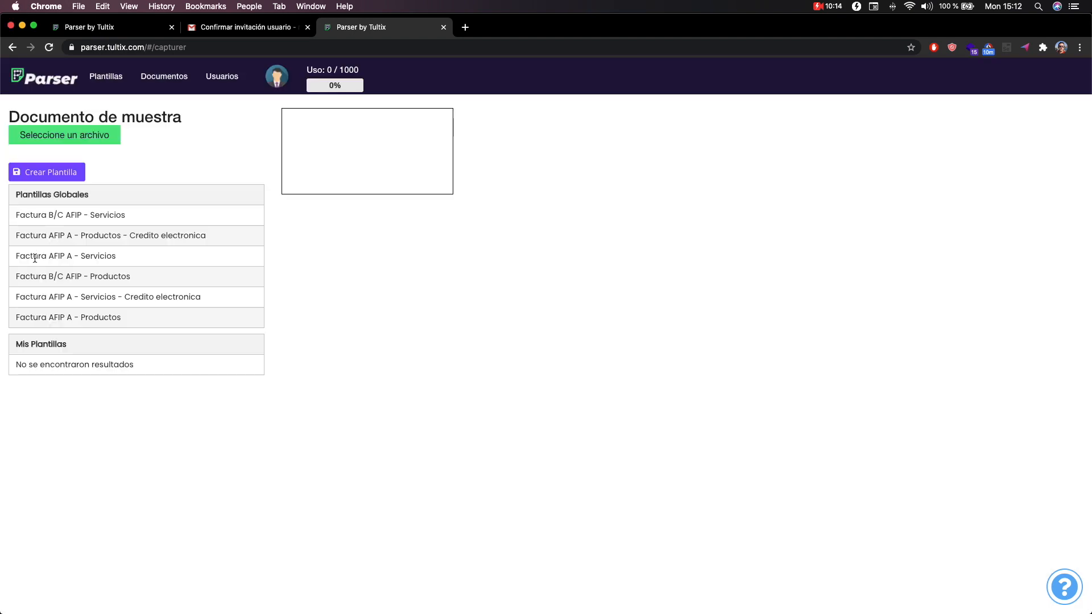
Step: Try moving a field box of the "Factura AFIP A - Productos - Credito electronica" template onto the Google logo, and discard the edit
left_click(27, 252)
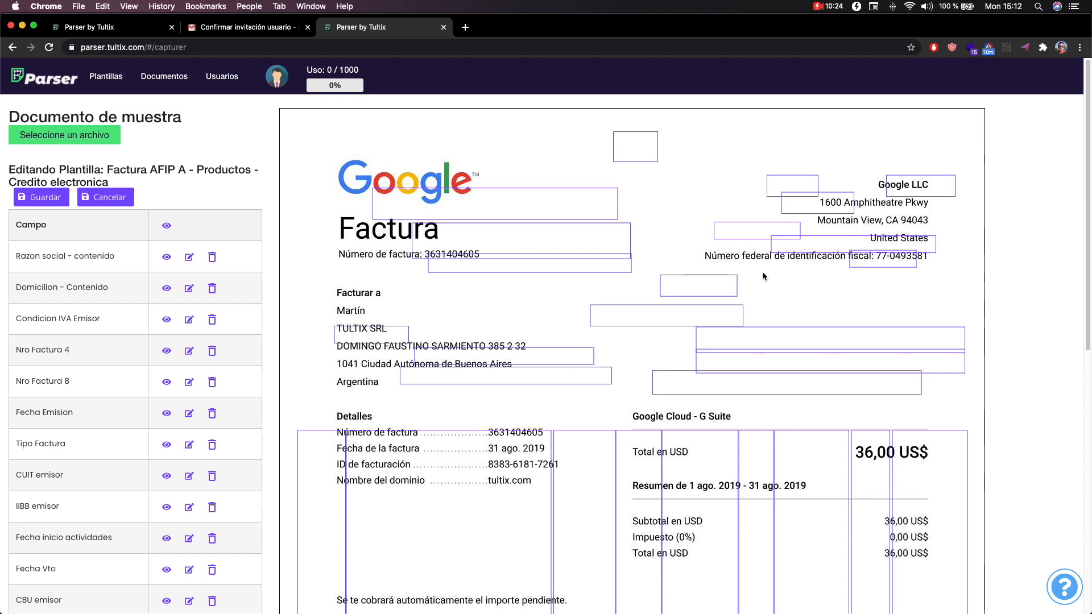
left_click_drag(500, 201, 468, 179)
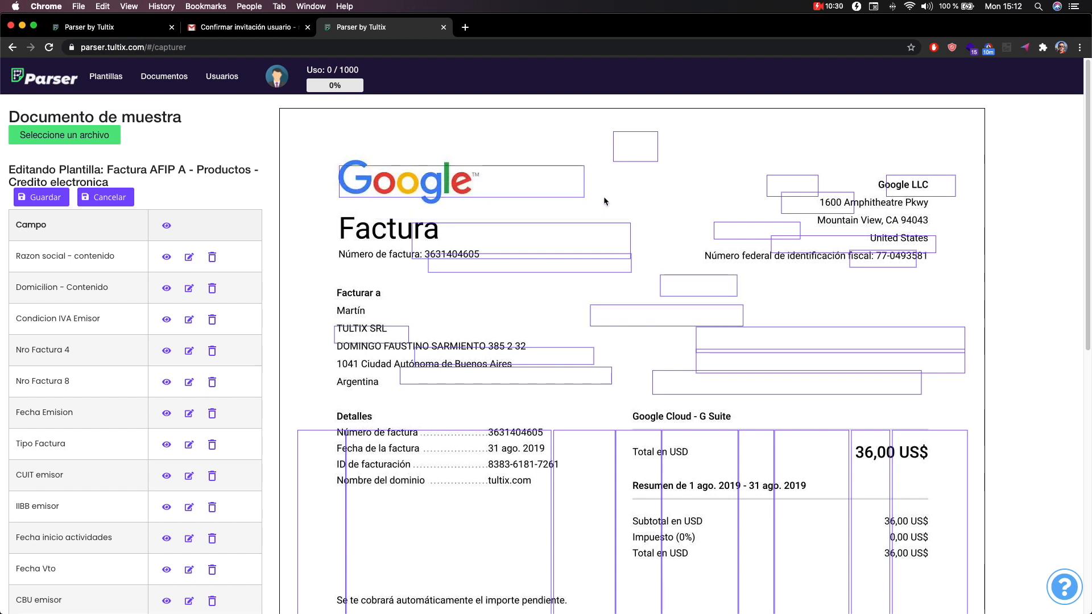
left_click(106, 198)
left_click(640, 112)
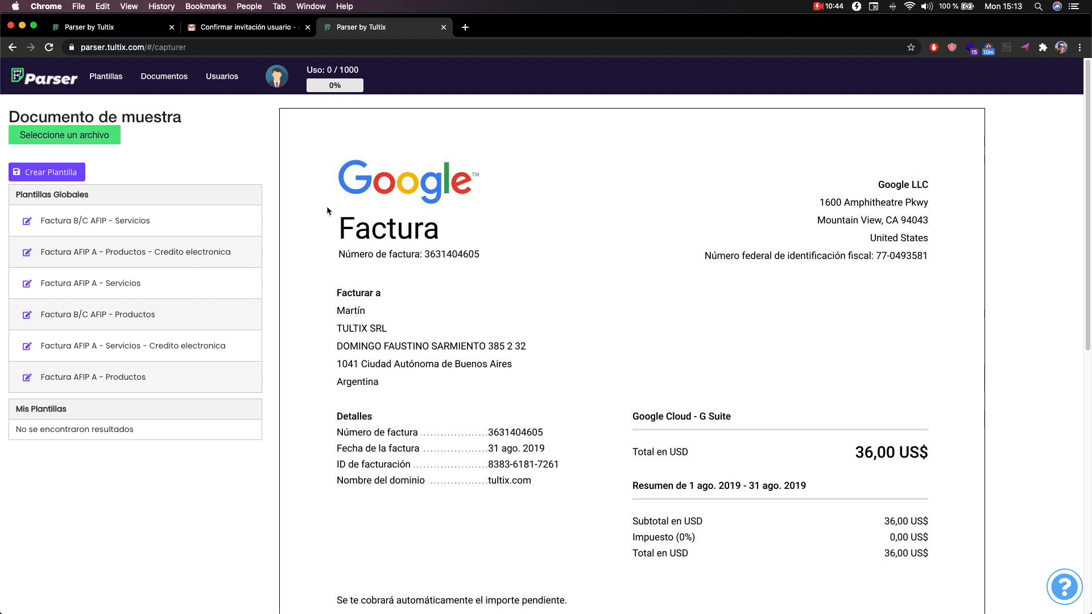
Step: Start a new template and add a field named "empresa receptora" around the TULTIX SRL line of the billing address
left_click(66, 173)
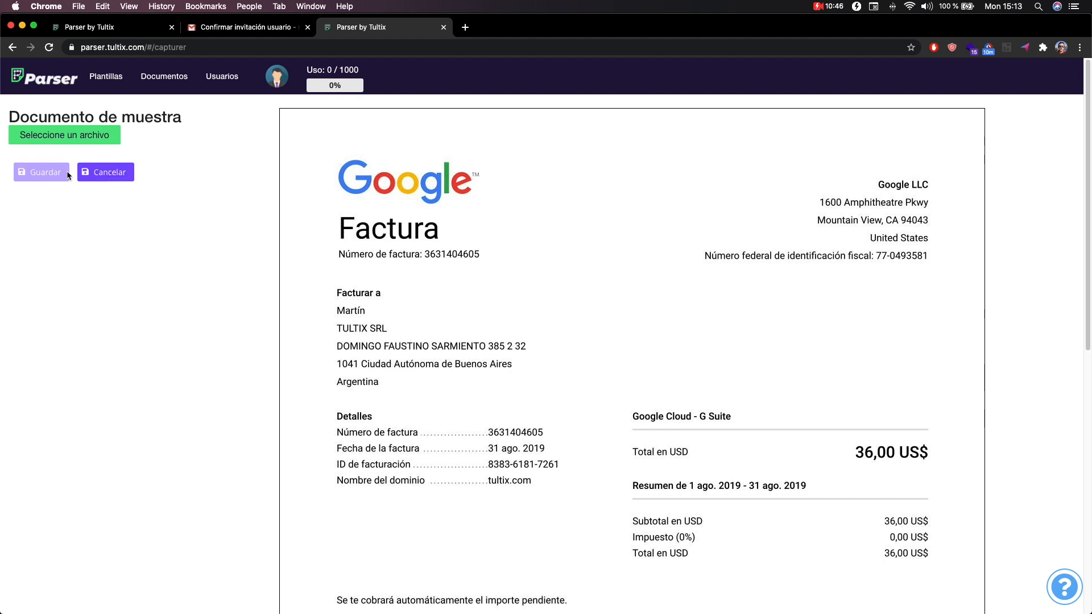
scroll(526, 252, "down", 2)
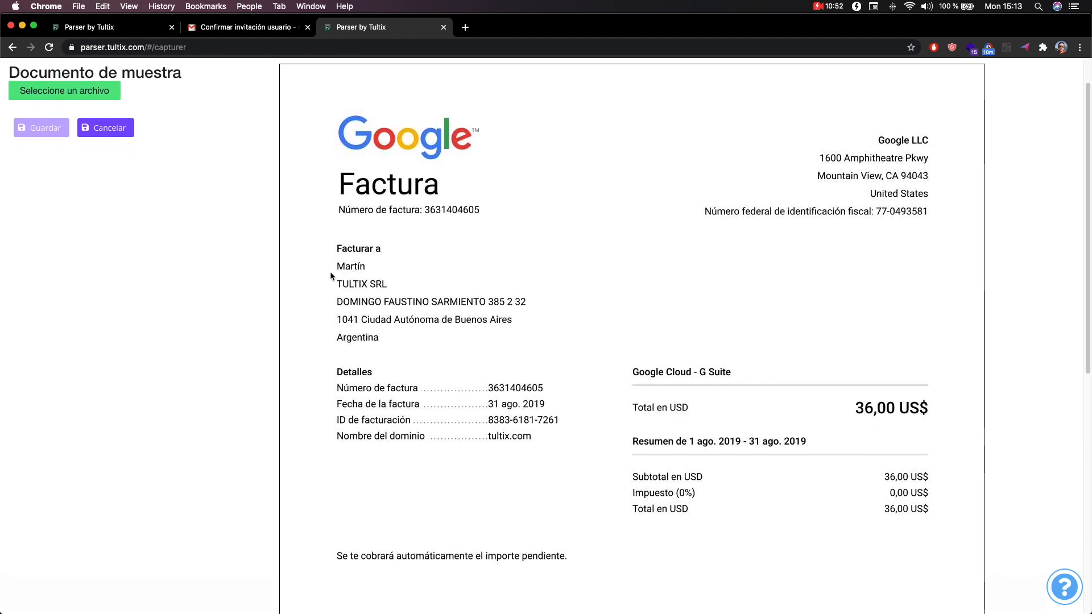
left_click_drag(328, 273, 517, 291)
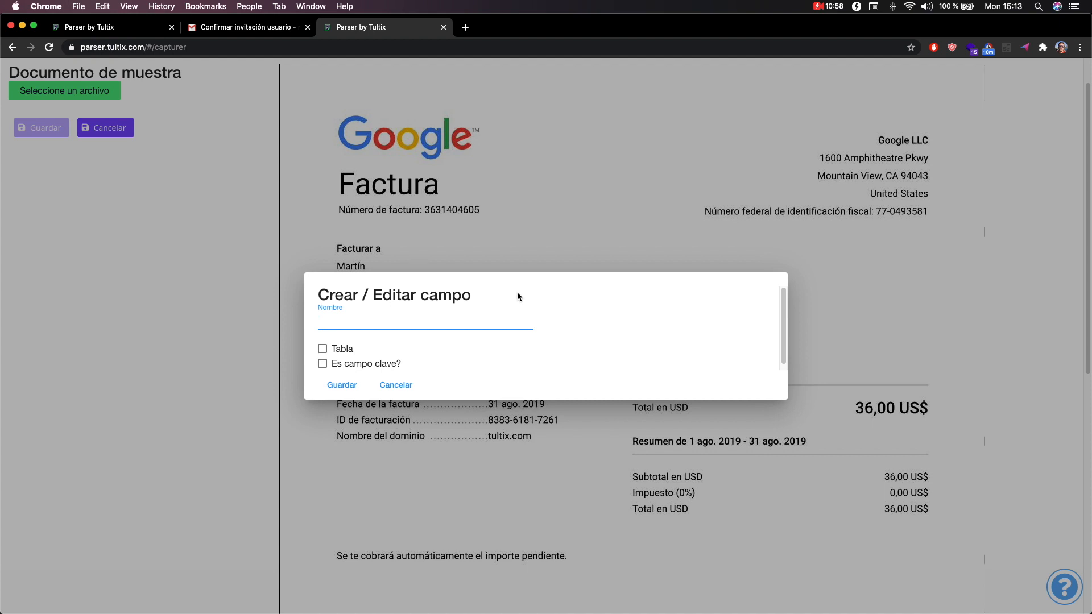
type("empresa receptora")
left_click(344, 385)
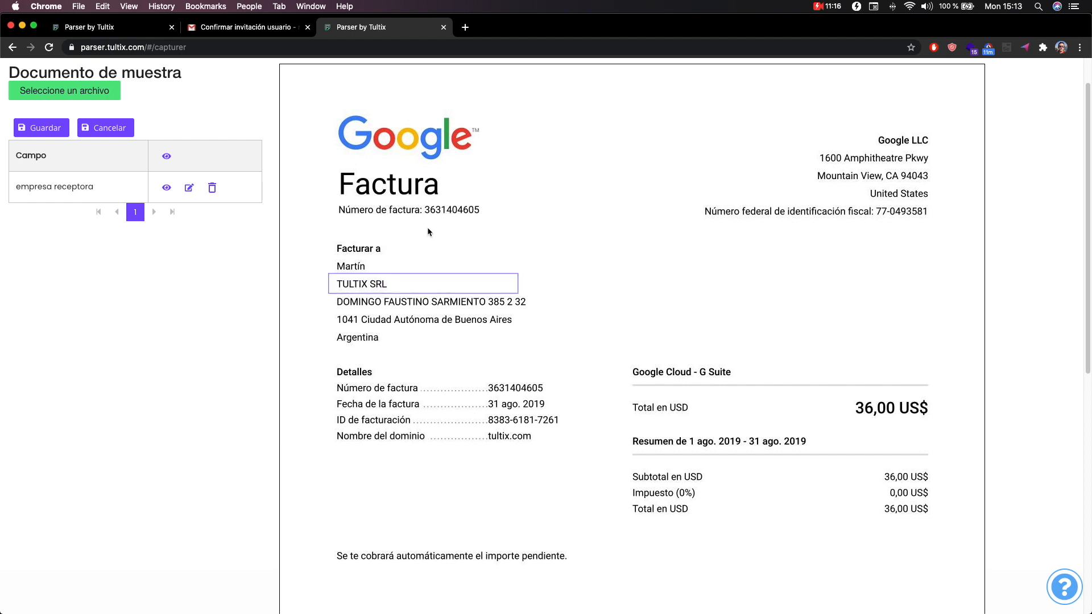
Step: Add a field named "Número de factura" around the invoice number below the "Factura" heading
left_click_drag(423, 197, 517, 223)
type("n")
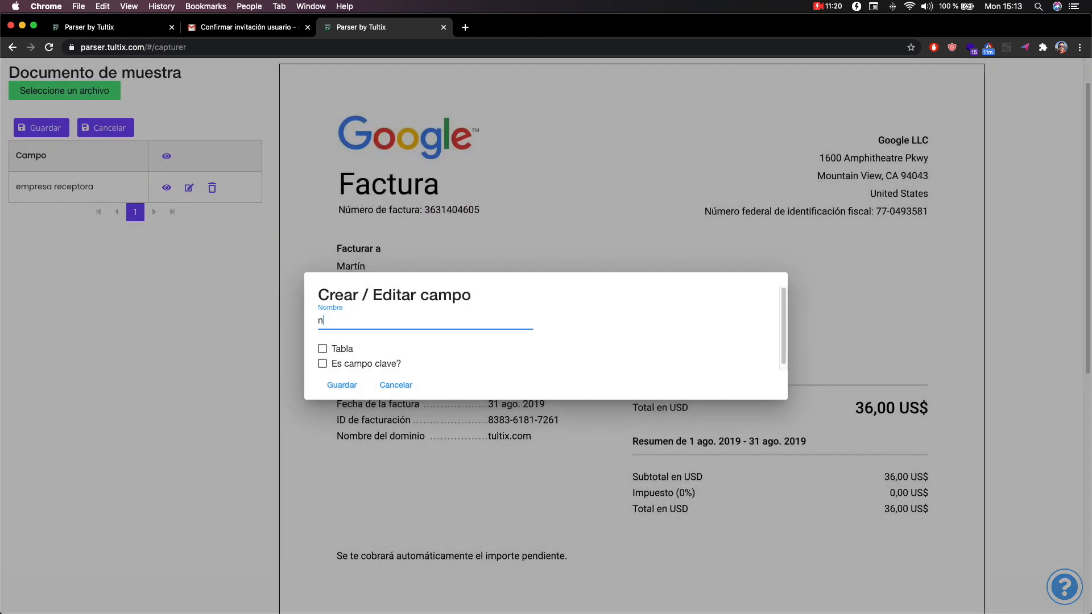
type("úm")
key("BackSpace")
key("BackSpace")
key("BackSpace")
type("Número de factura")
left_click(345, 387)
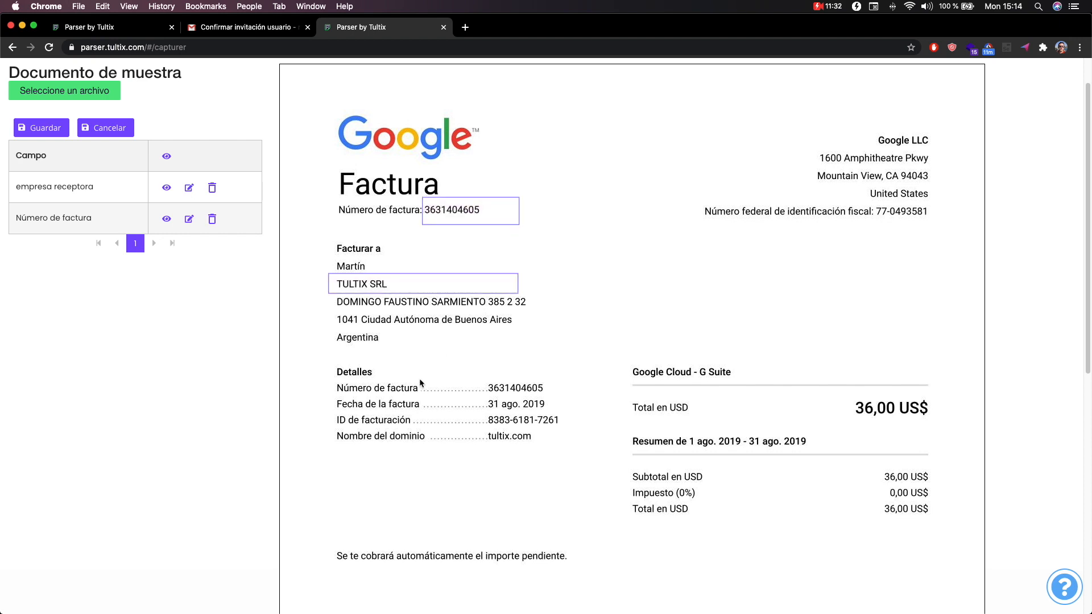
Step: Add a field named "Importe total" around the large USD total amount under "Google Cloud - G Suite"
scroll(419, 381, "down", 1)
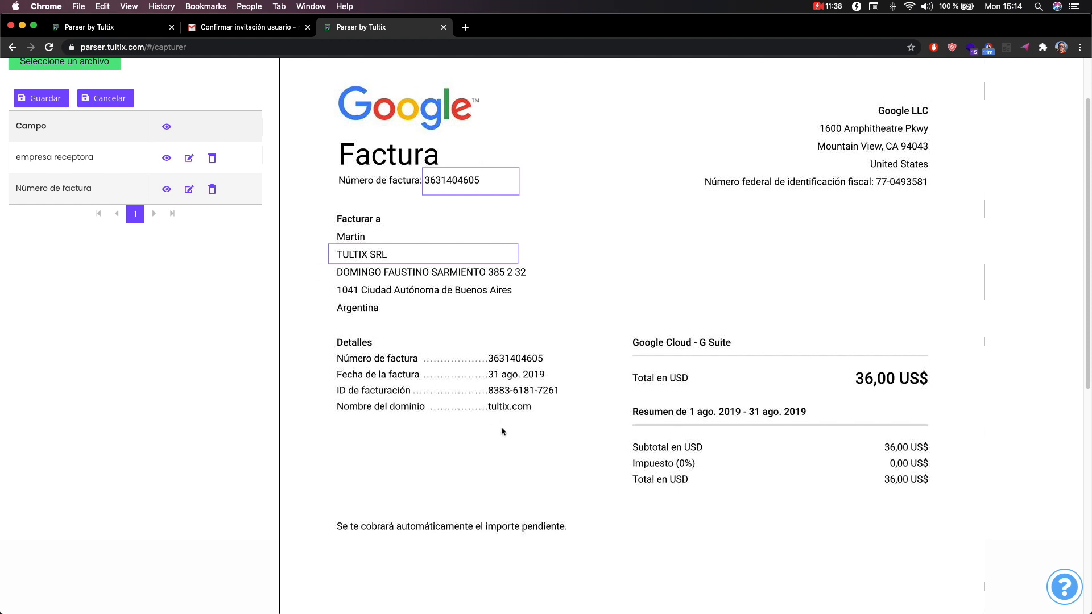
scroll(602, 395, "up", 1)
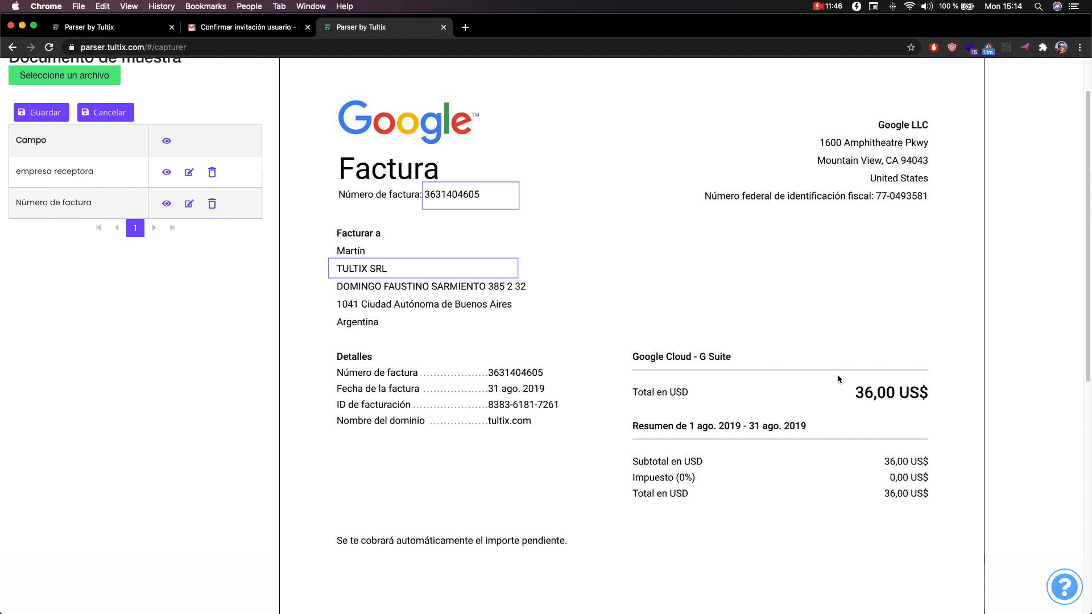
left_click_drag(837, 374, 958, 409)
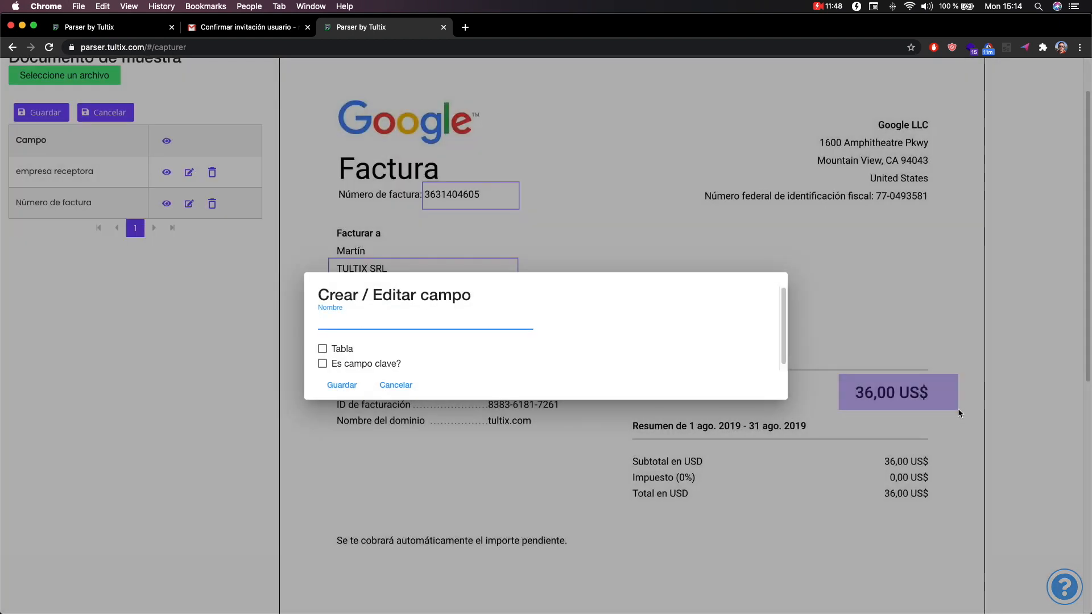
type("impor")
key("BackSpace")
key("BackSpace")
key("super+a")
type("Importe total")
left_click(358, 392)
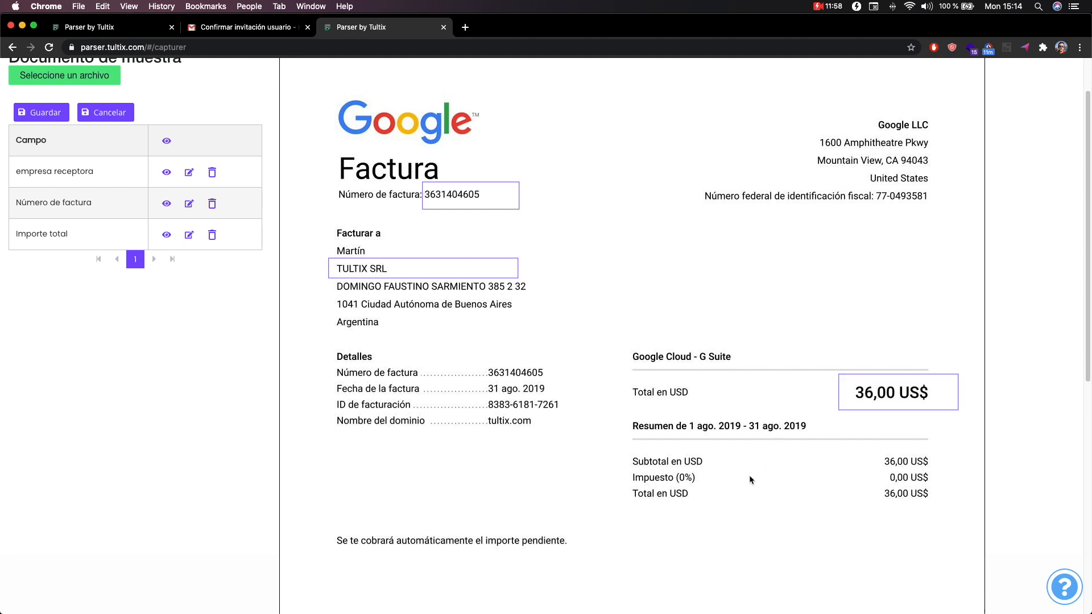
Step: Add a table field named "tabla importes" around the subtotal, tax and total rows, with a column divider between the labels and amounts
scroll(749, 475, "down", 2)
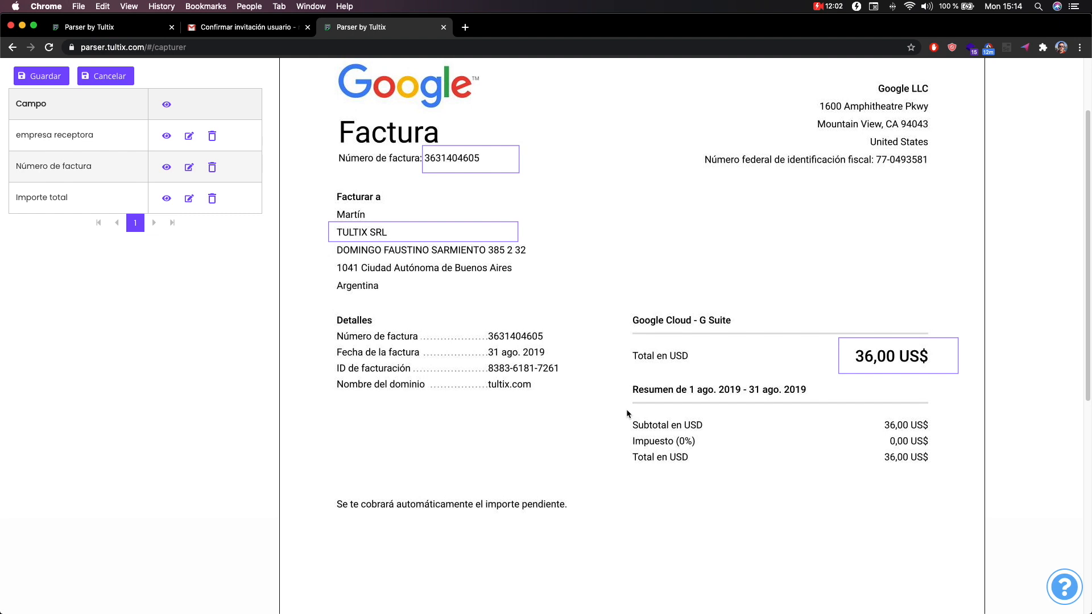
left_click_drag(622, 412, 761, 475)
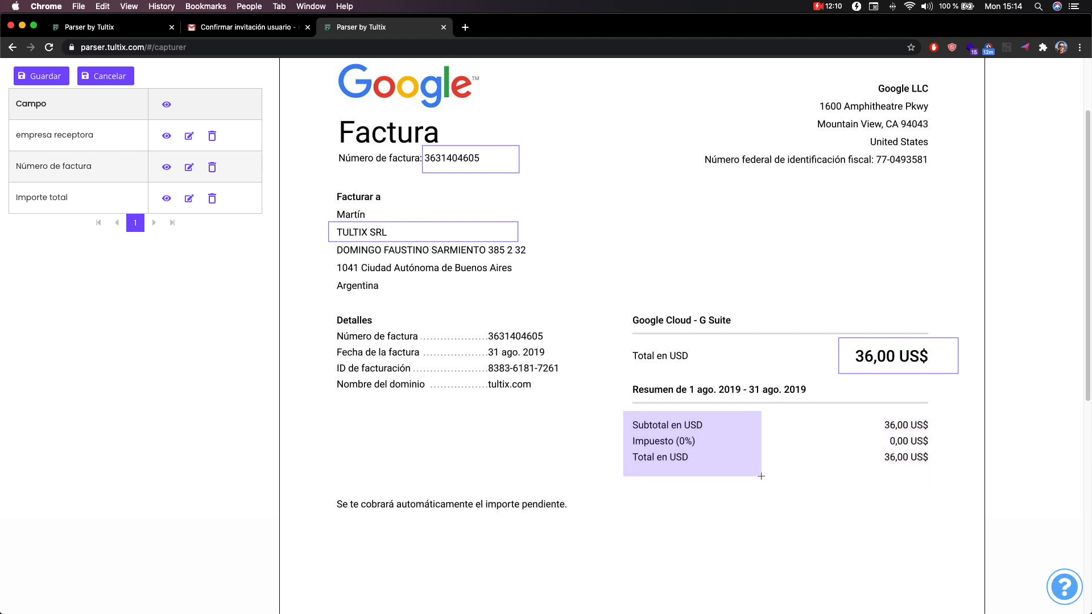
left_click_drag(762, 476, 945, 486)
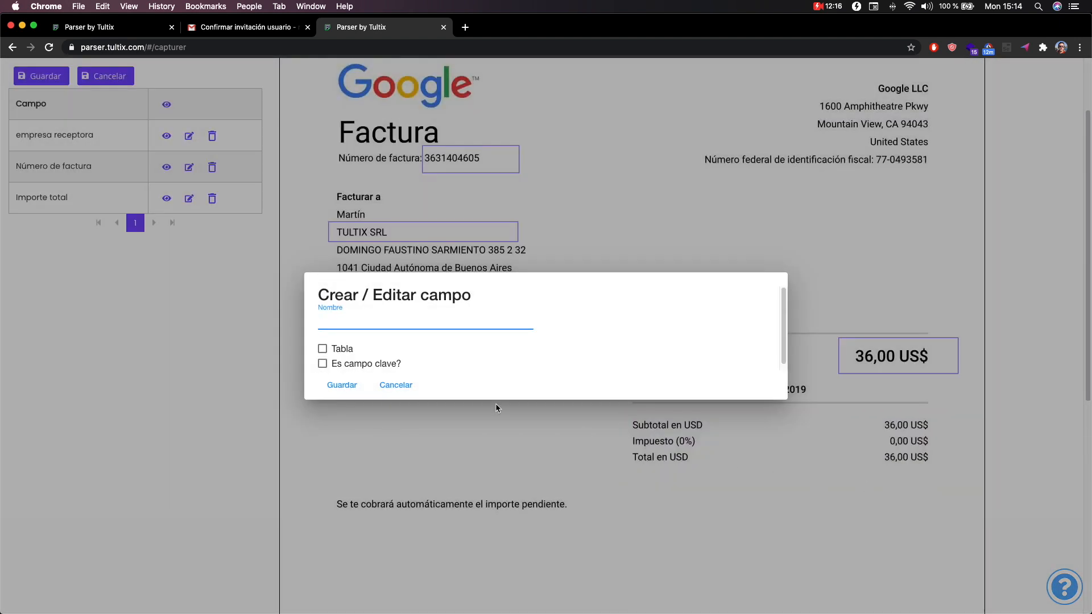
type("tabla importes")
left_click(339, 353)
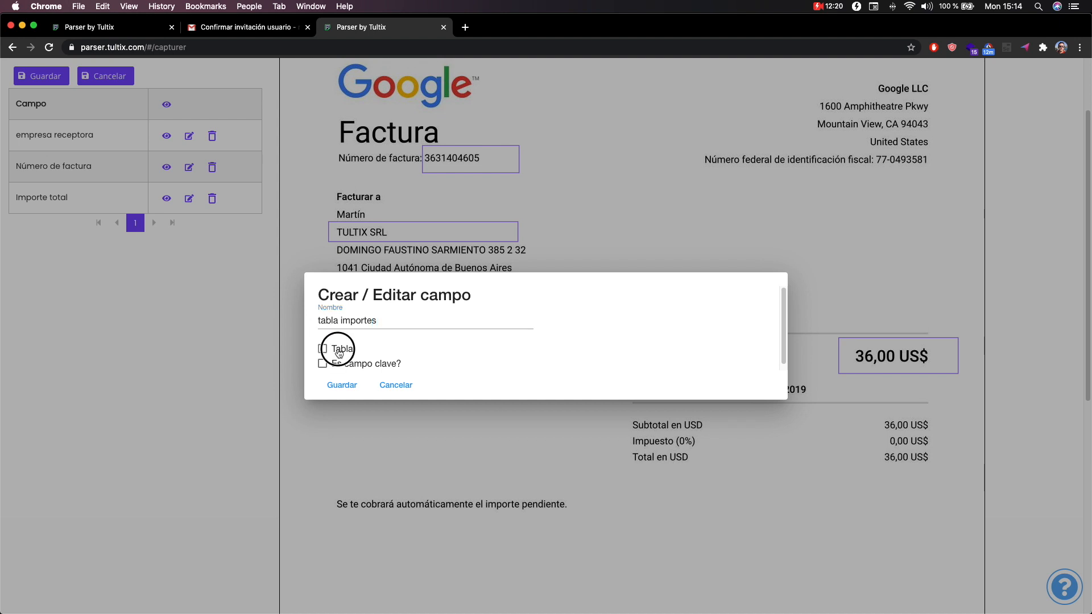
left_click(341, 380)
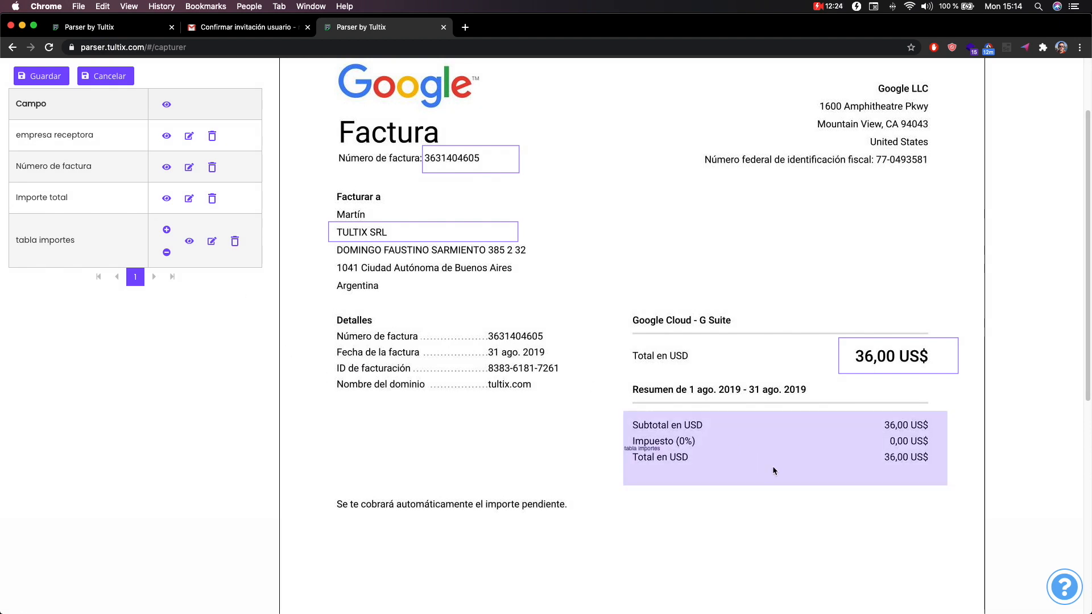
left_click(166, 231)
left_click_drag(845, 455, 798, 446)
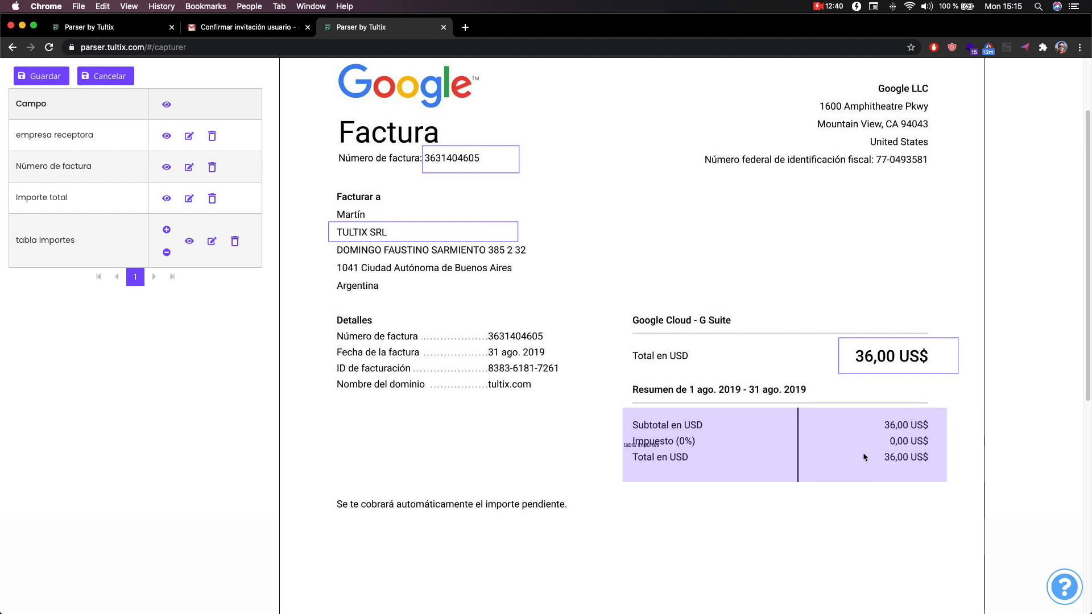
Step: Save the new template under a name beginning with "Factu"
left_click(45, 77)
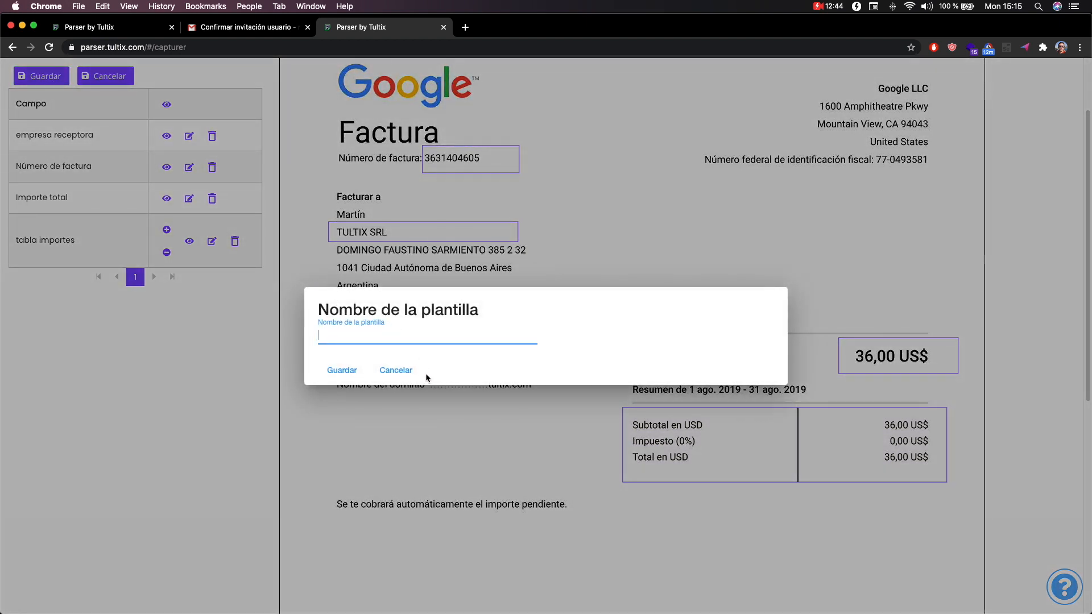
type("Factu")
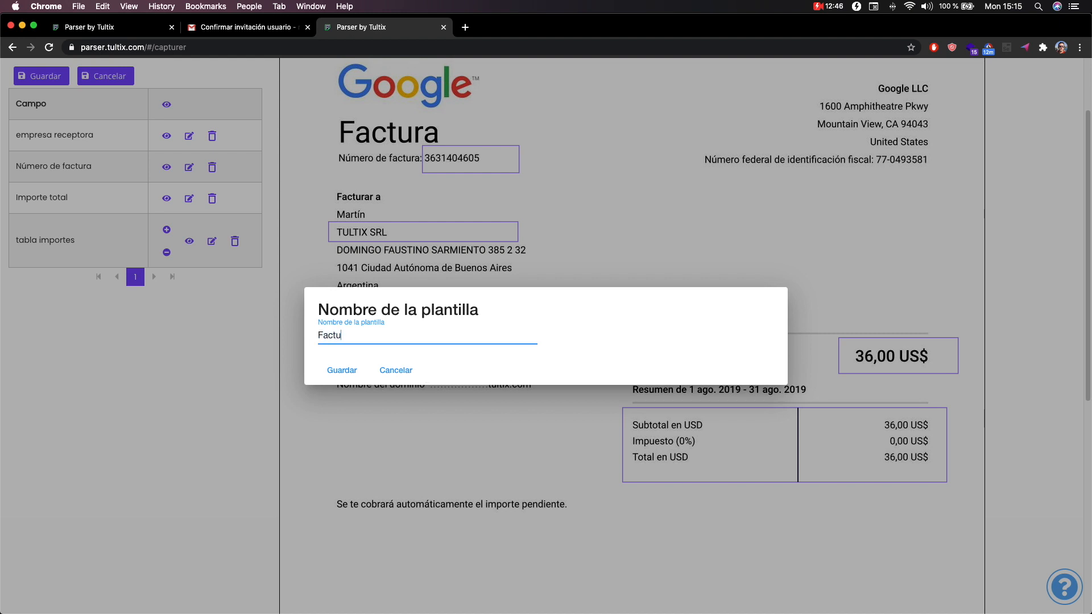
type("ta")
key("BackSpace")
left_click(343, 371)
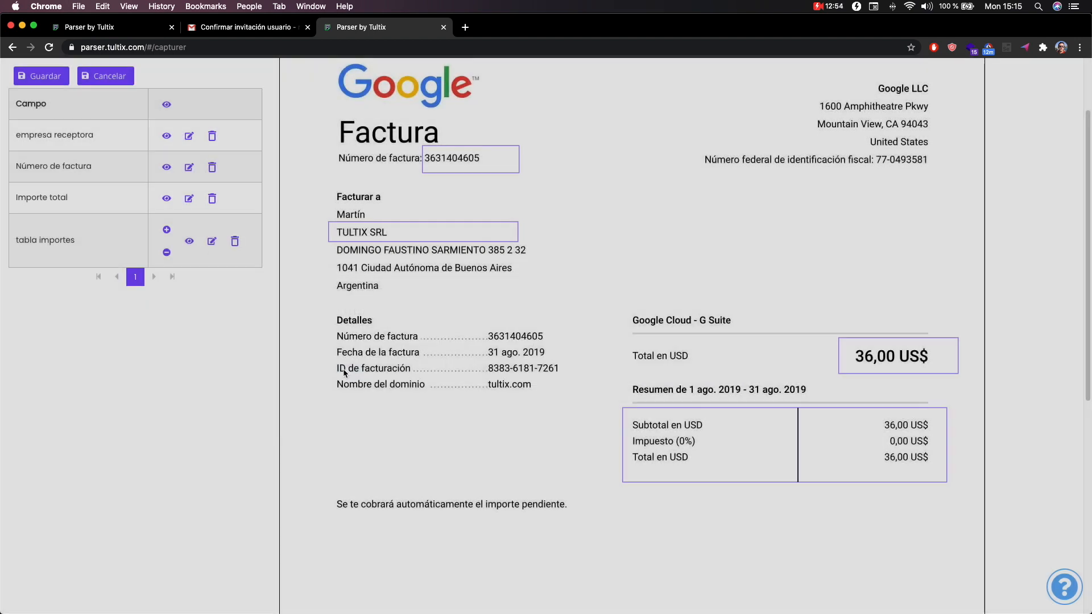
Step: Assign the "Factura Google Ejemplo" template to the uploaded invoice PDF in the documents list and save the assignment
scroll(491, 358, "up", 4)
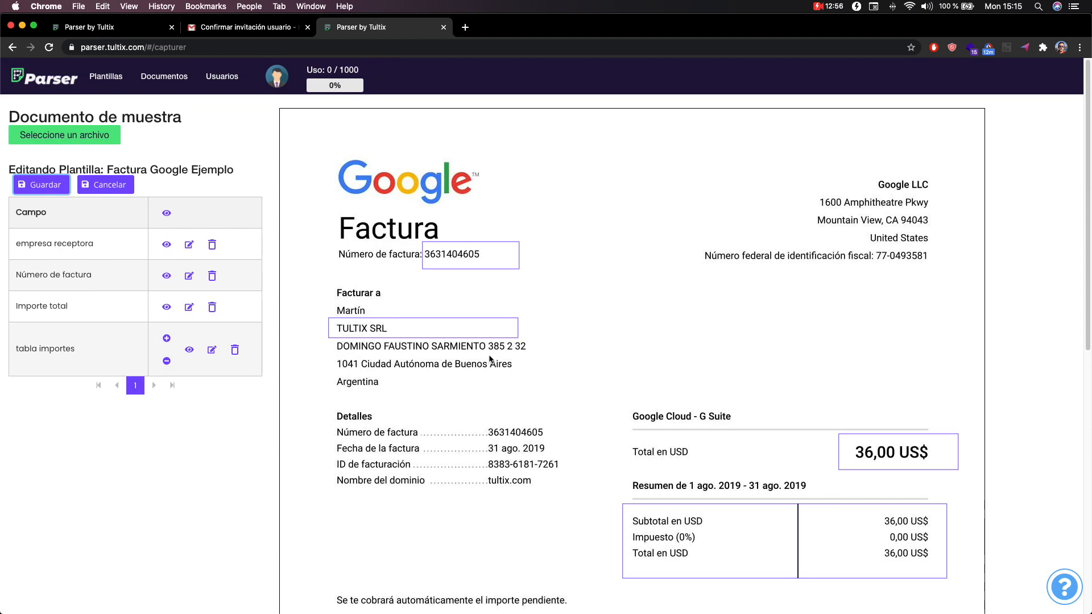
left_click(164, 76)
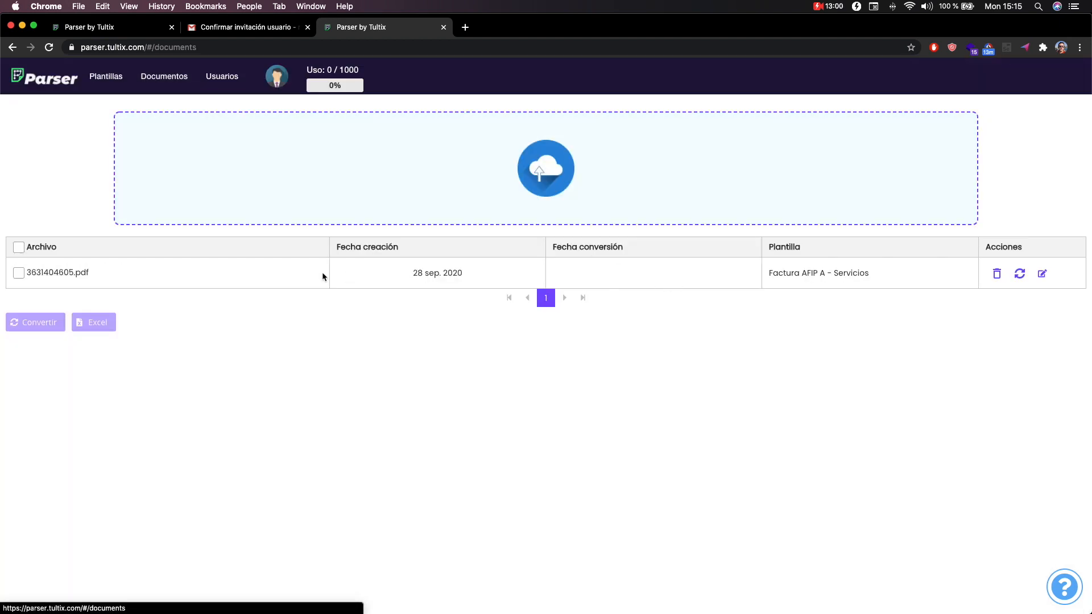
left_click(1041, 273)
left_click(468, 337)
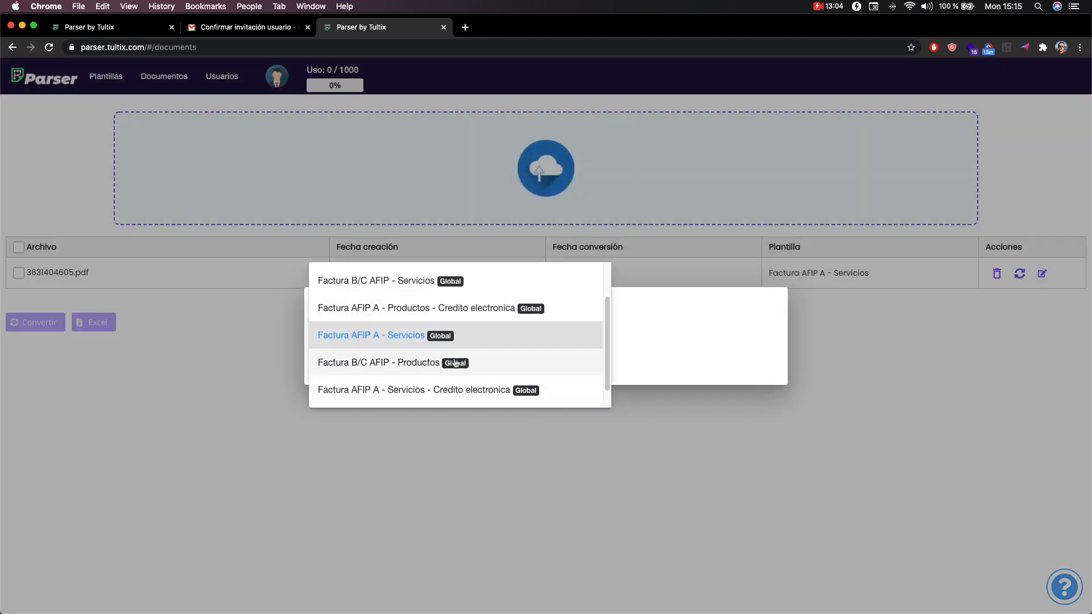
scroll(452, 375, "down", 2)
scroll(404, 398, "up", 5)
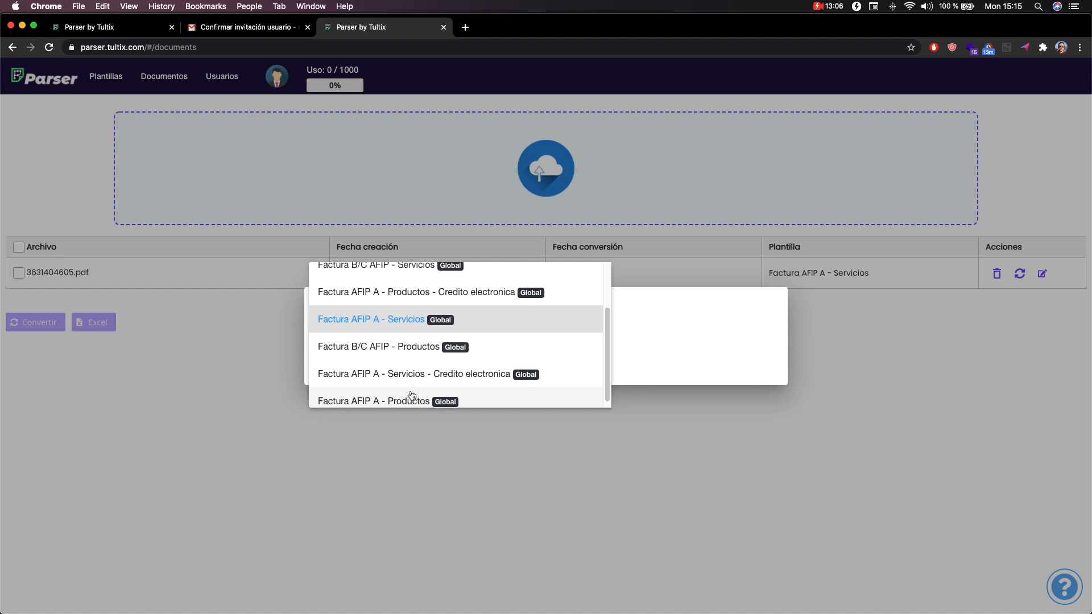
left_click(393, 305)
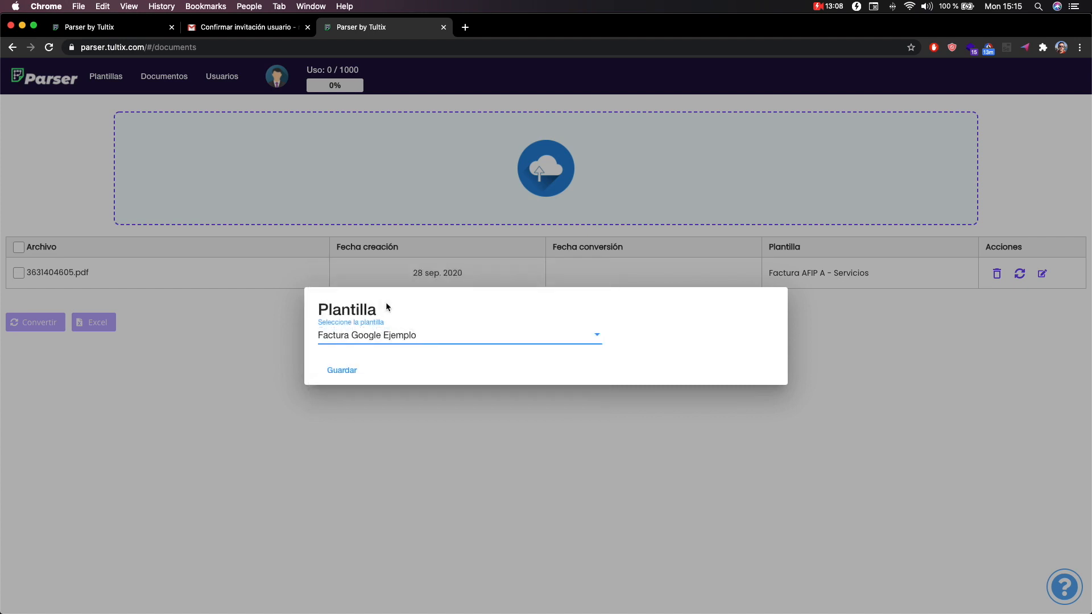
left_click(343, 371)
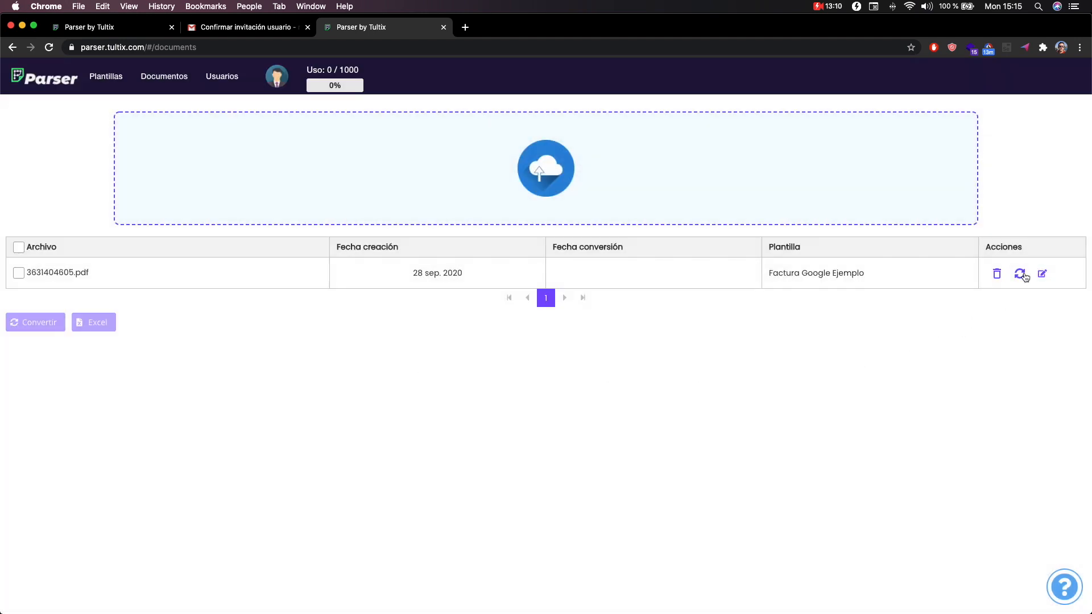
Step: Convert the invoice PDF with its assigned template and check the conversion date and the usage counter
left_click(1020, 275)
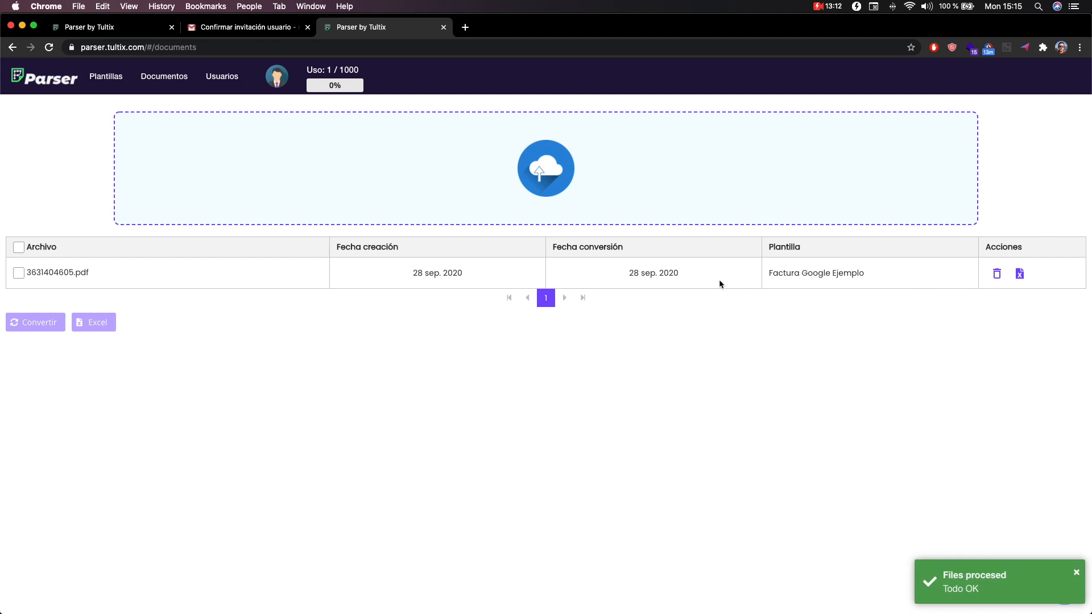
left_click_drag(684, 273, 621, 275)
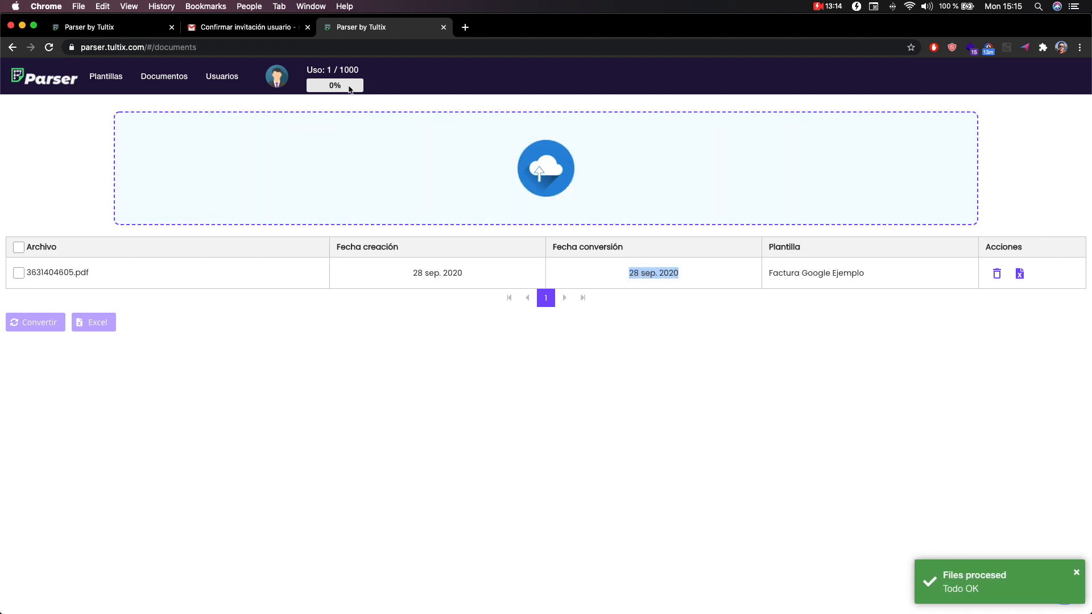
mouse_move(304, 67)
left_mouse_down()
mouse_move(332, 70)
mouse_move(310, 68)
left_mouse_up()
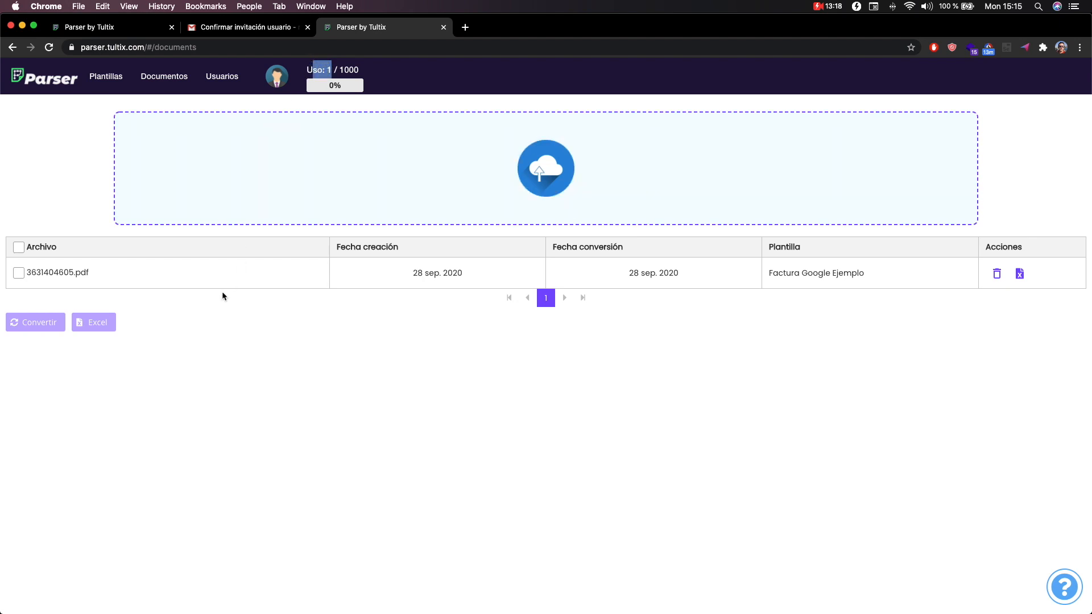
left_click(218, 312)
Step: Export the converted invoice as an Excel file, open the download in Excel and enlarge its window
left_click(1019, 276)
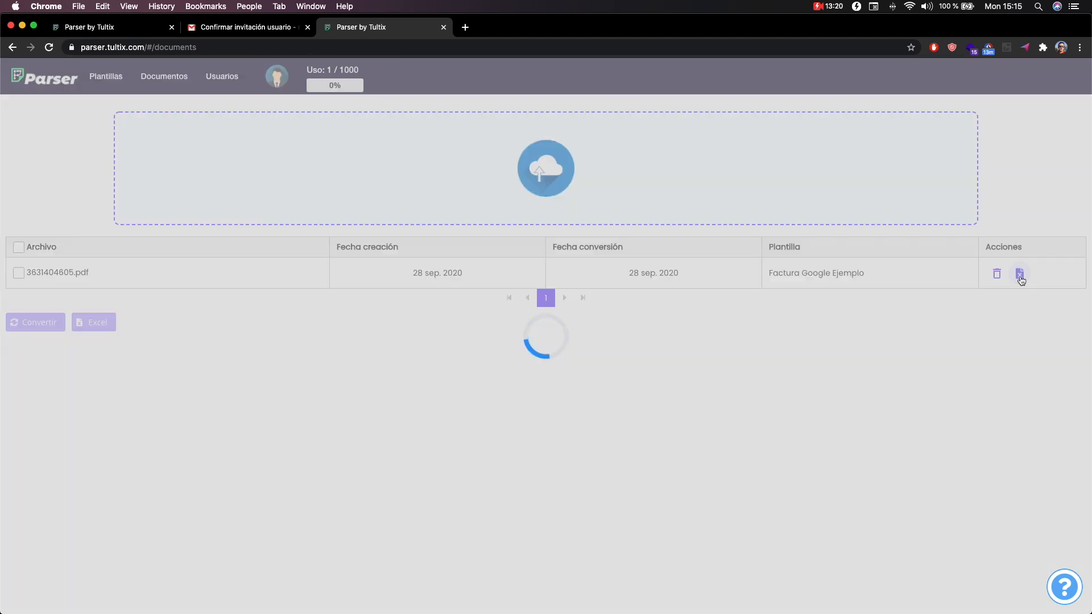
left_click(78, 598)
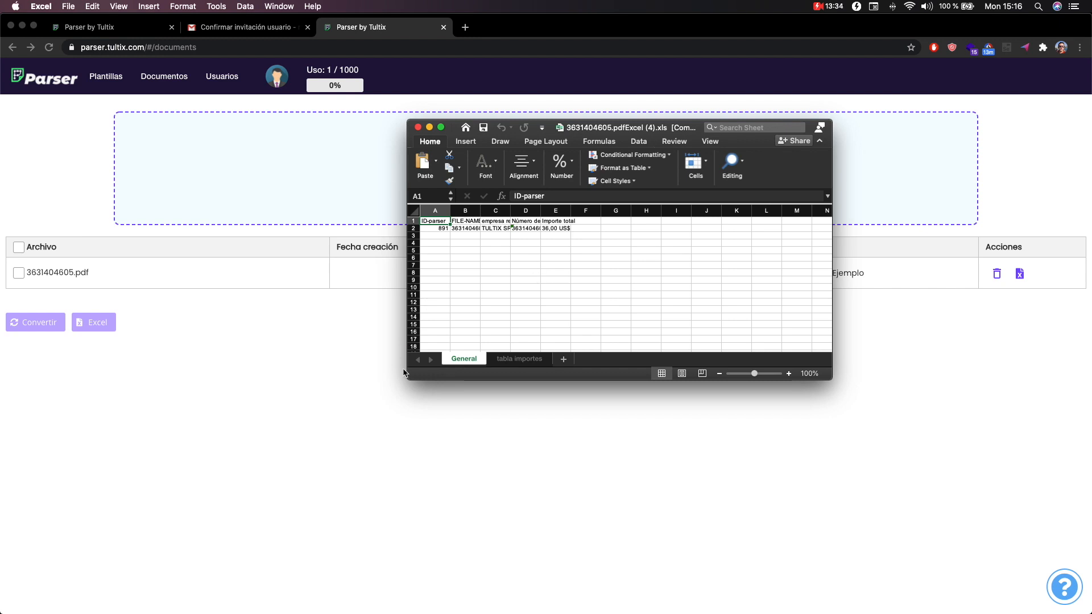
left_click_drag(413, 382, 172, 516)
scroll(206, 223, "up", 8)
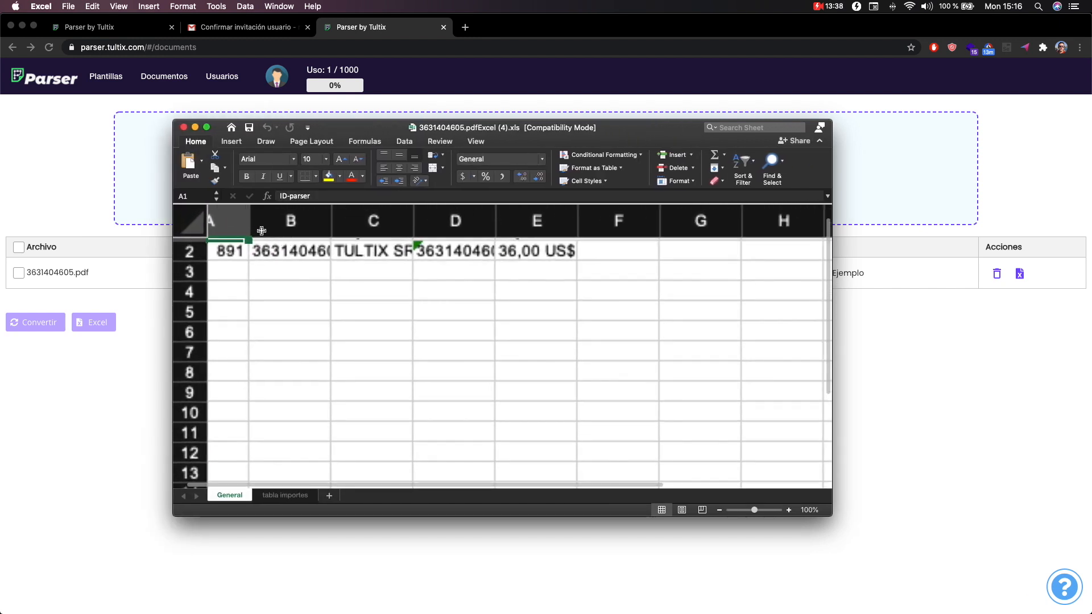
Step: Widen columns A and B to fit the ID-parser and FILE-NAME-parser data, and examine their values
left_click_drag(288, 219, 306, 219)
left_click_drag(387, 213, 442, 219)
left_click(276, 263)
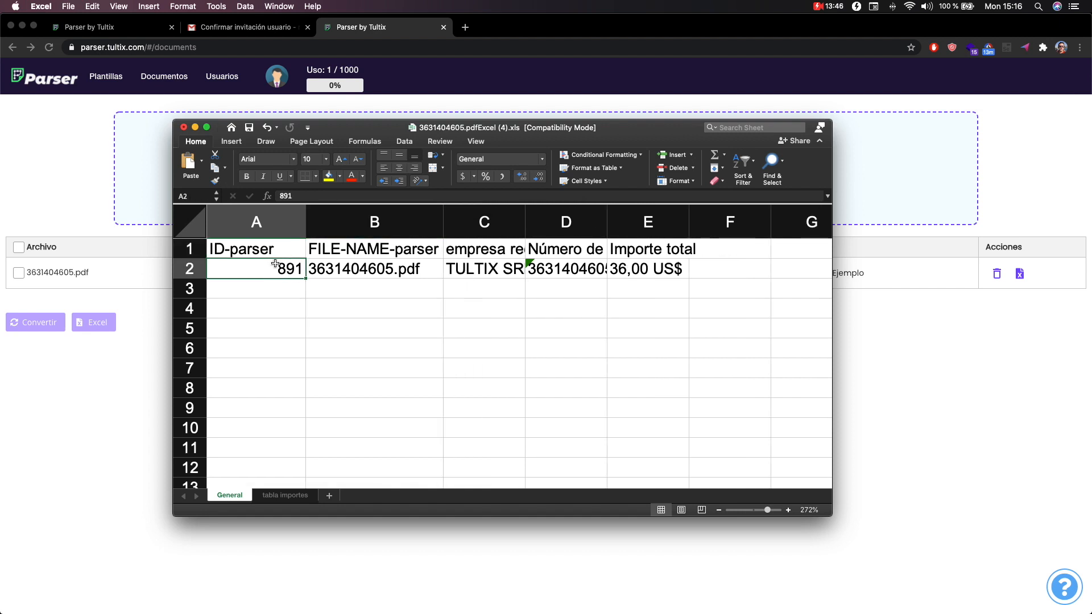
left_click(281, 222)
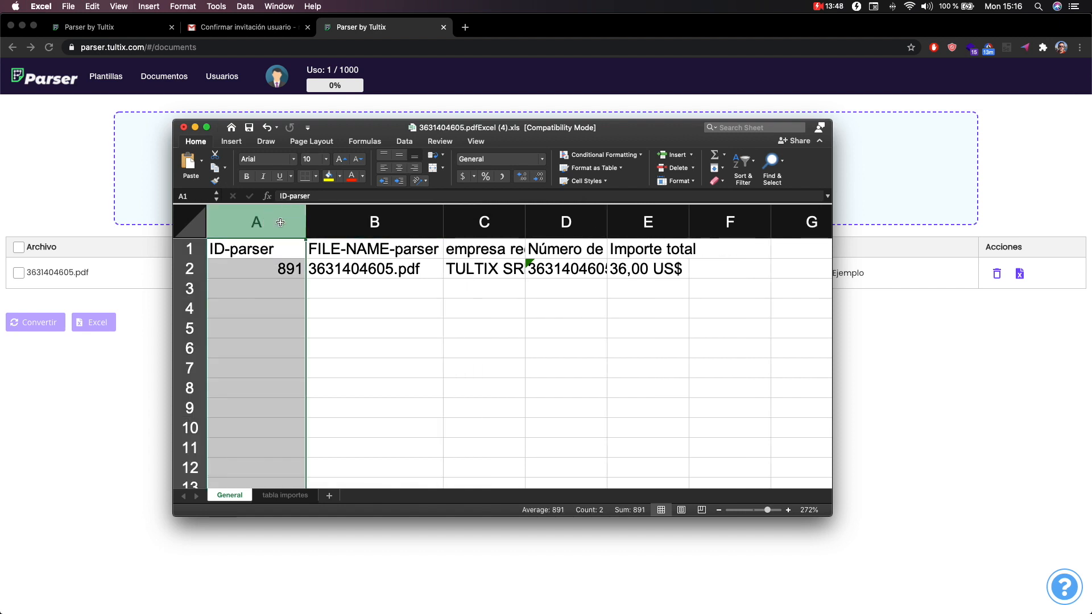
left_click(360, 223)
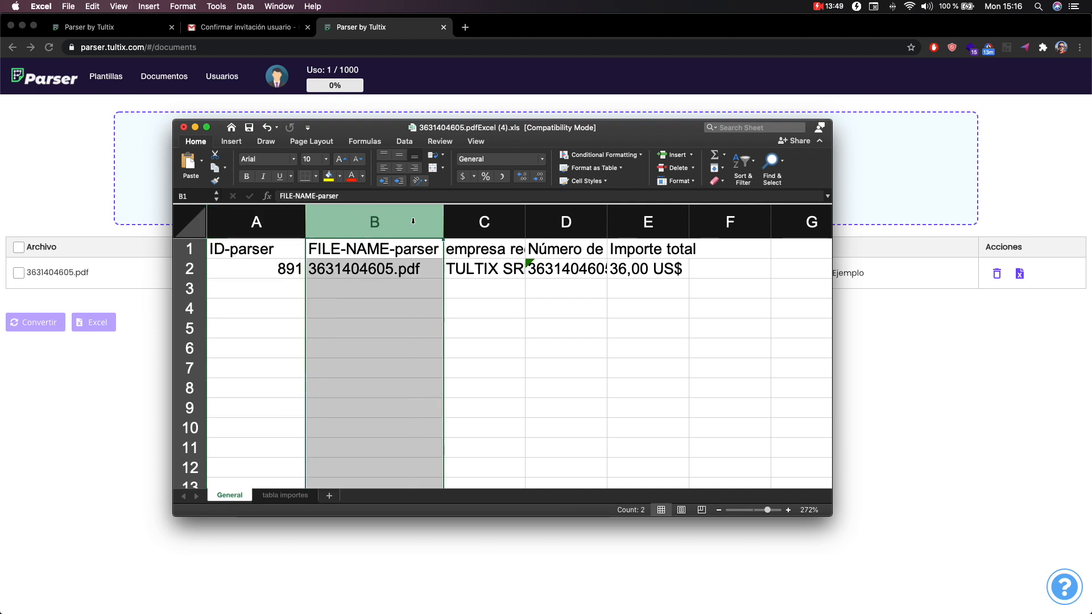
left_click(416, 266)
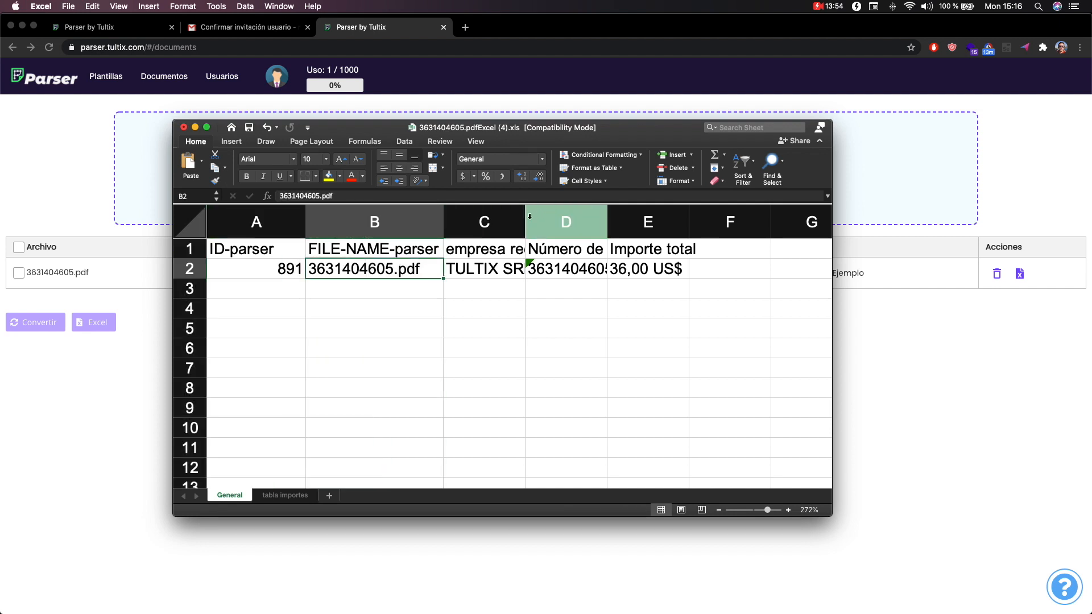
Step: Widen columns C and D to fit "empresa receptora" and "Número de factura", and examine the extracted field values
left_click_drag(525, 222, 589, 216)
left_click_drag(673, 214, 737, 216)
left_click(517, 269)
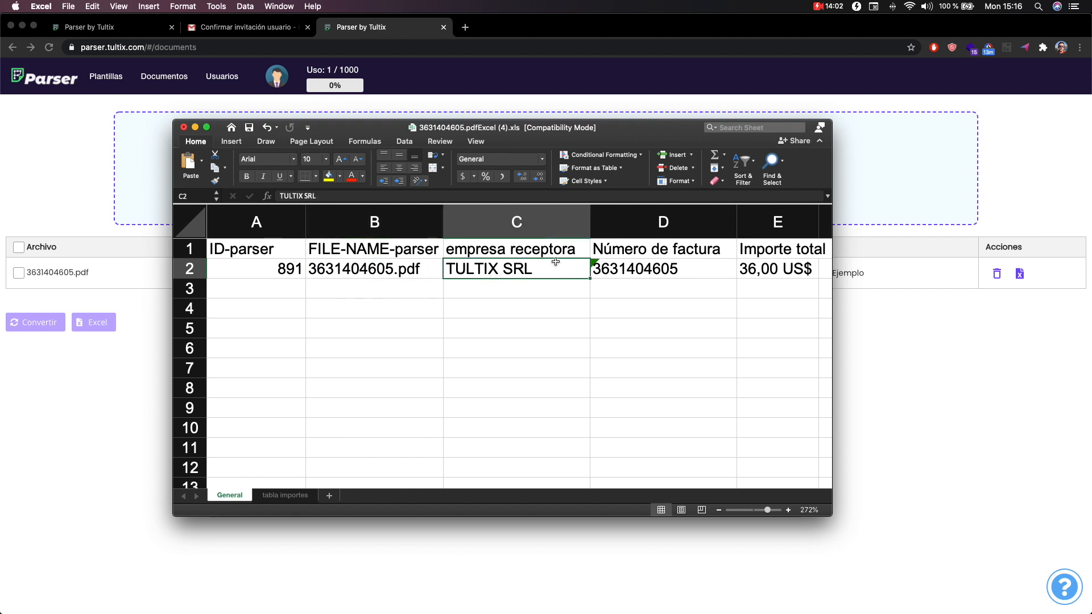
left_click(532, 251)
left_click(663, 249)
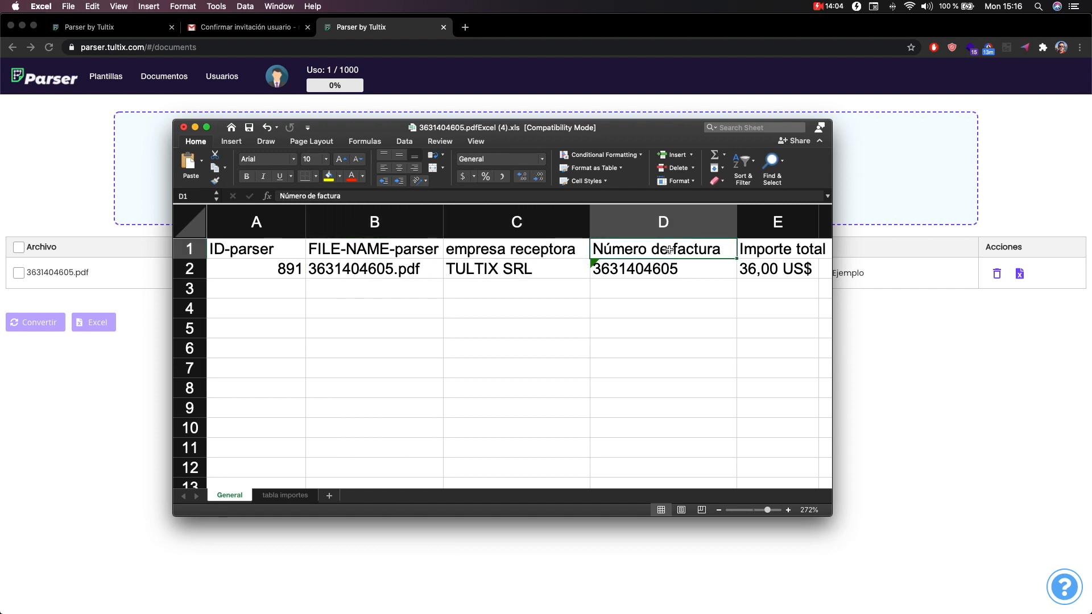
left_click(778, 267)
Step: Widen the "Importe total" column to about 9.33 on the General sheet
mouse_move(818, 221)
left_mouse_down()
mouse_move(835, 223)
mouse_move(827, 229)
left_mouse_up()
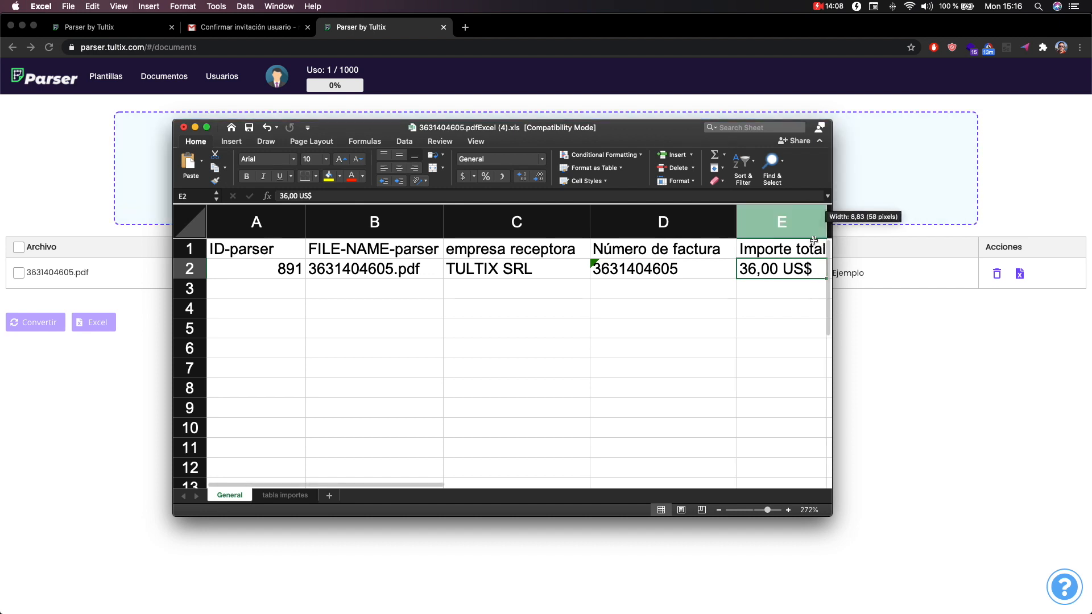
scroll(594, 356, "right", 1)
scroll(597, 358, "right", 2)
scroll(606, 362, "down", 4)
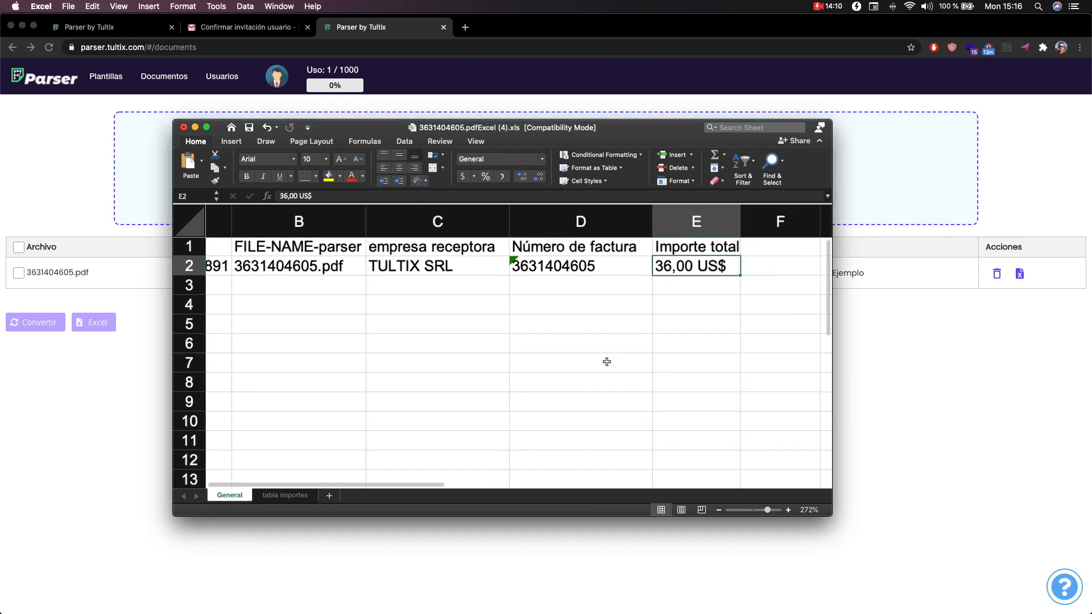
left_click_drag(699, 211, 704, 212)
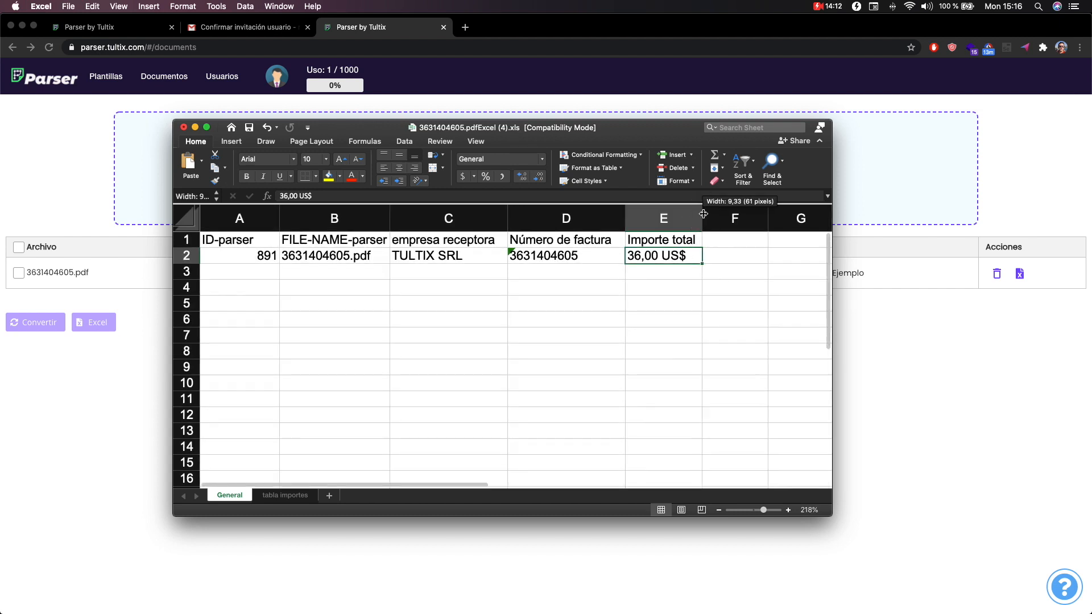
Step: Widen the ID-parser and FILE-NAME-parser columns on the "tabla importes" sheet
left_click(283, 495)
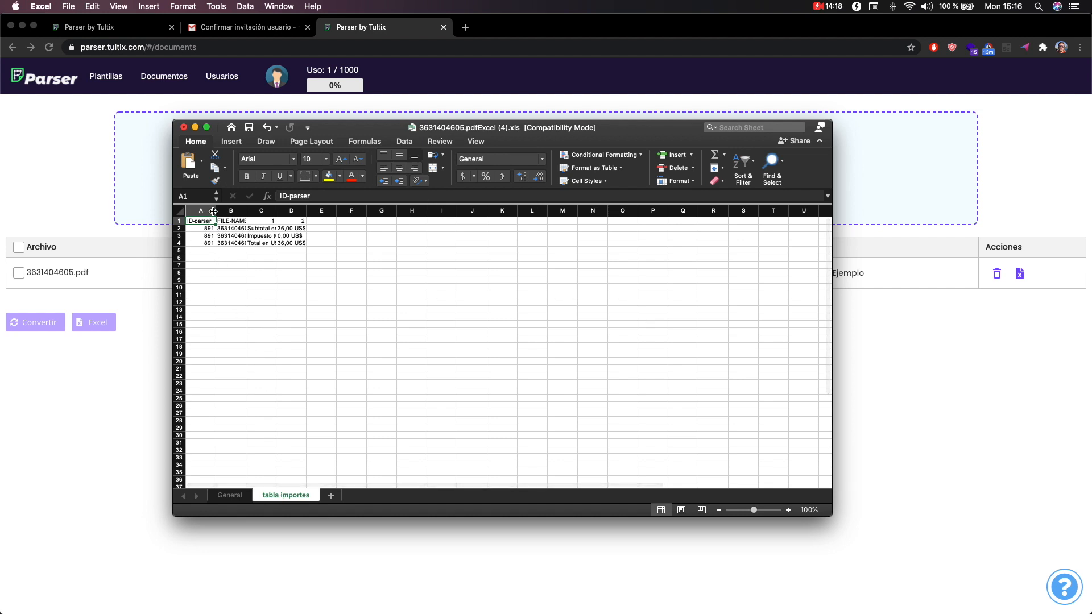
left_click_drag(215, 211, 280, 210)
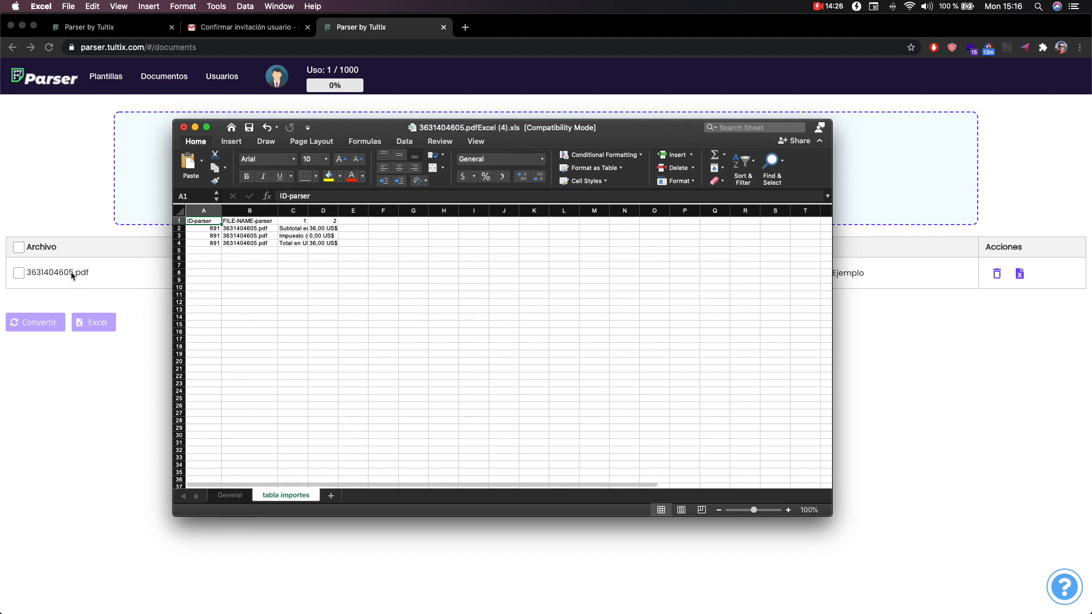
Step: Compare the ID-parser and FILE-NAME-parser values on the General sheet with those of the "tabla importes" rows
left_click(224, 497)
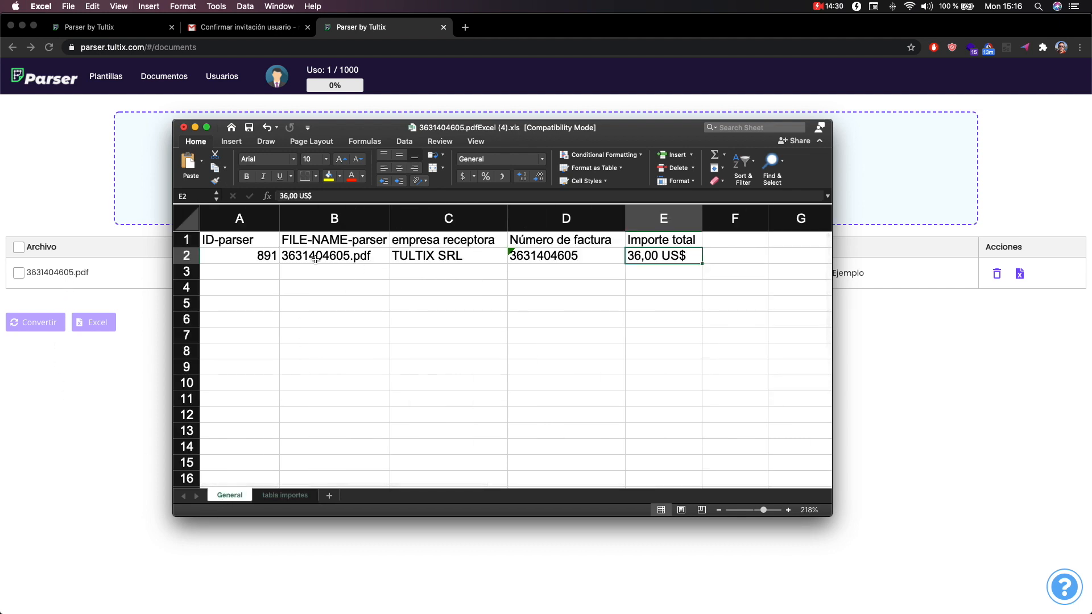
left_click(192, 256)
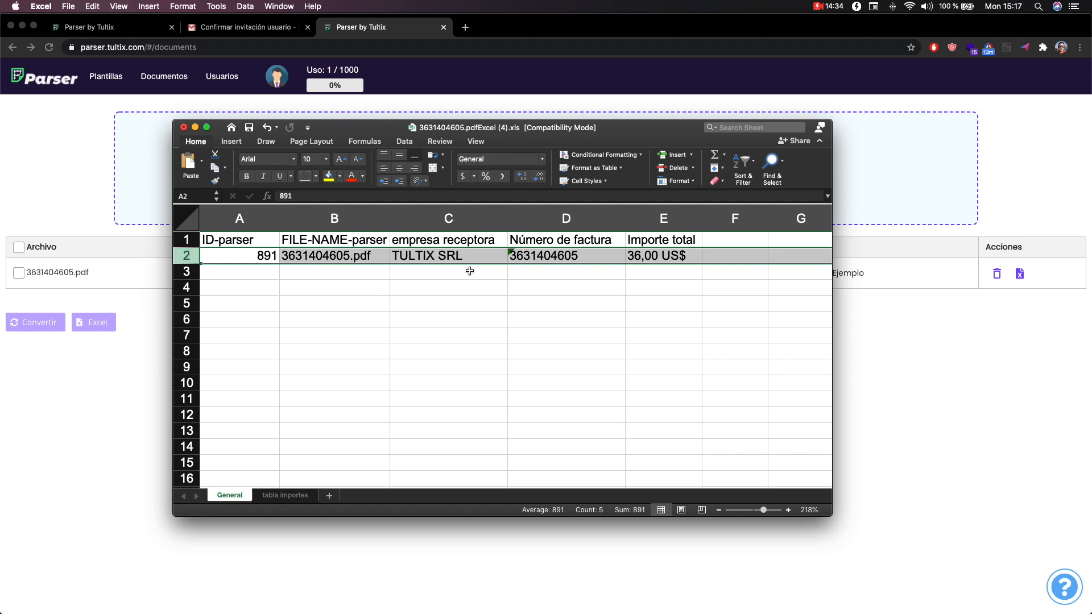
left_click_drag(250, 243, 339, 257)
left_click(286, 495)
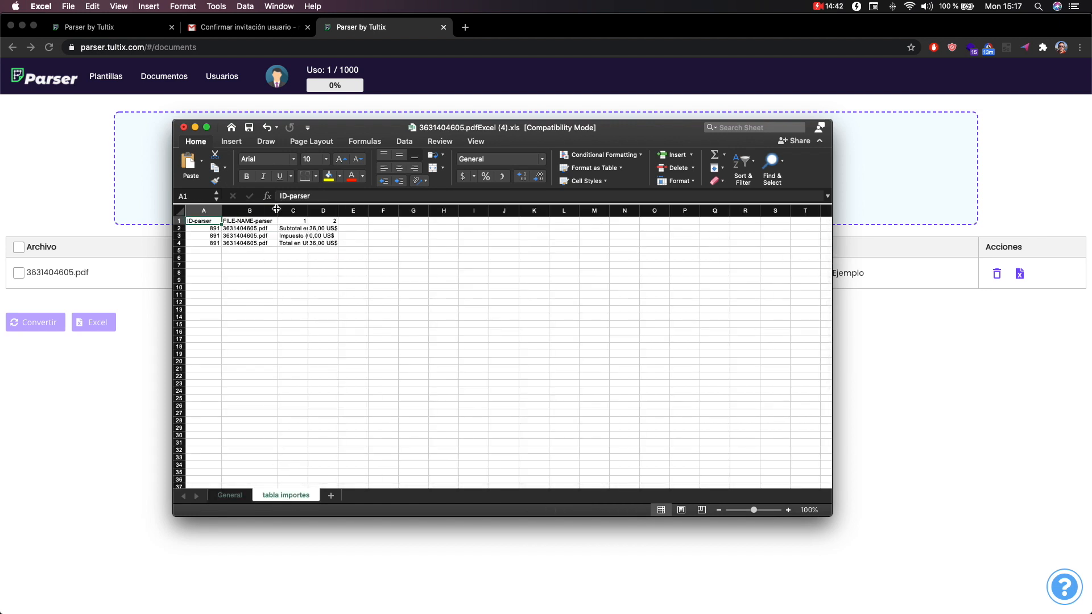
left_click_drag(243, 228, 210, 244)
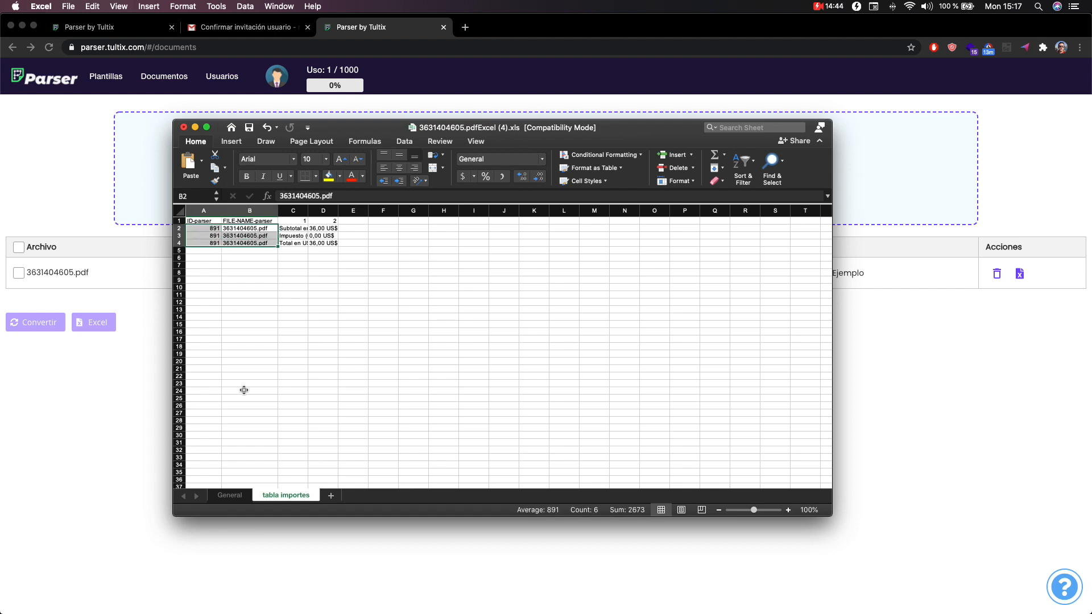
left_click(231, 495)
left_click(270, 258)
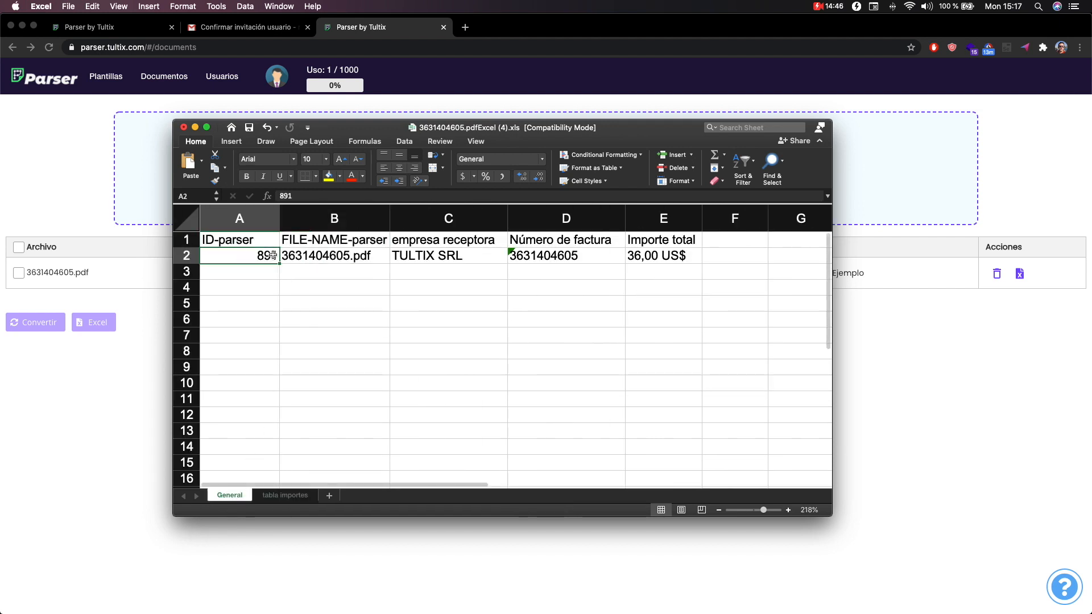
left_click(285, 494)
left_click_drag(215, 242, 215, 227)
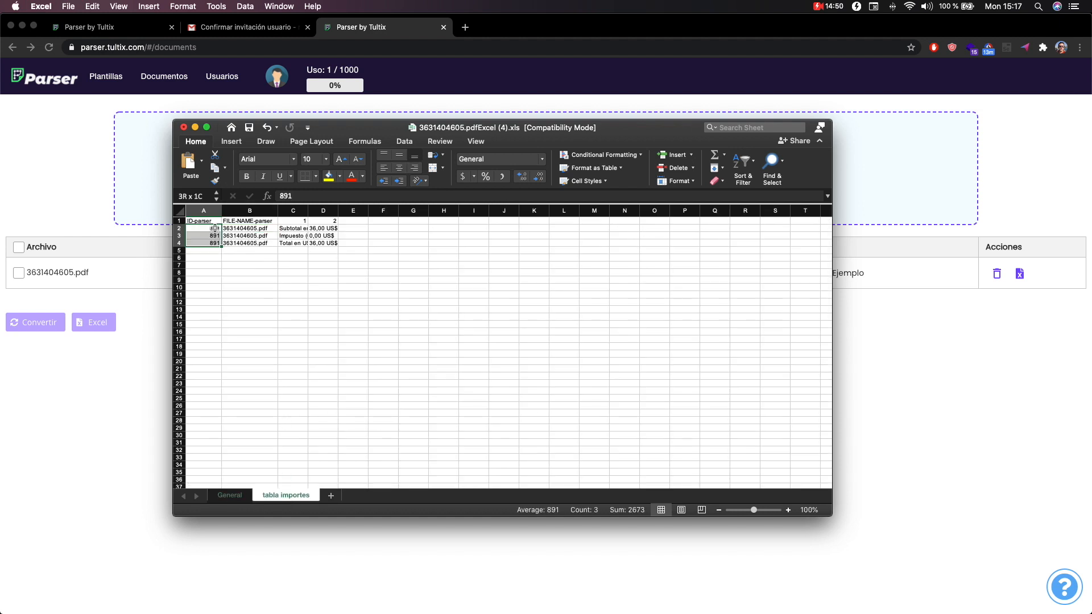
Step: Widen columns C and D of "tabla importes" to fit the labels and amounts, and examine their numbered headings
left_click_drag(307, 211, 385, 210)
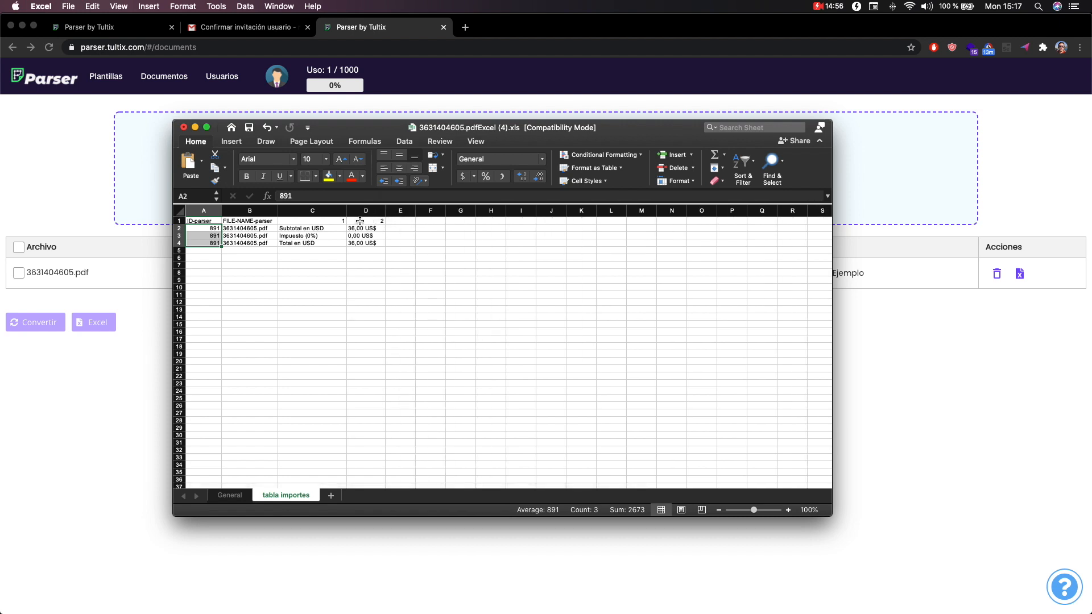
left_click(314, 220)
left_click_drag(314, 220, 370, 220)
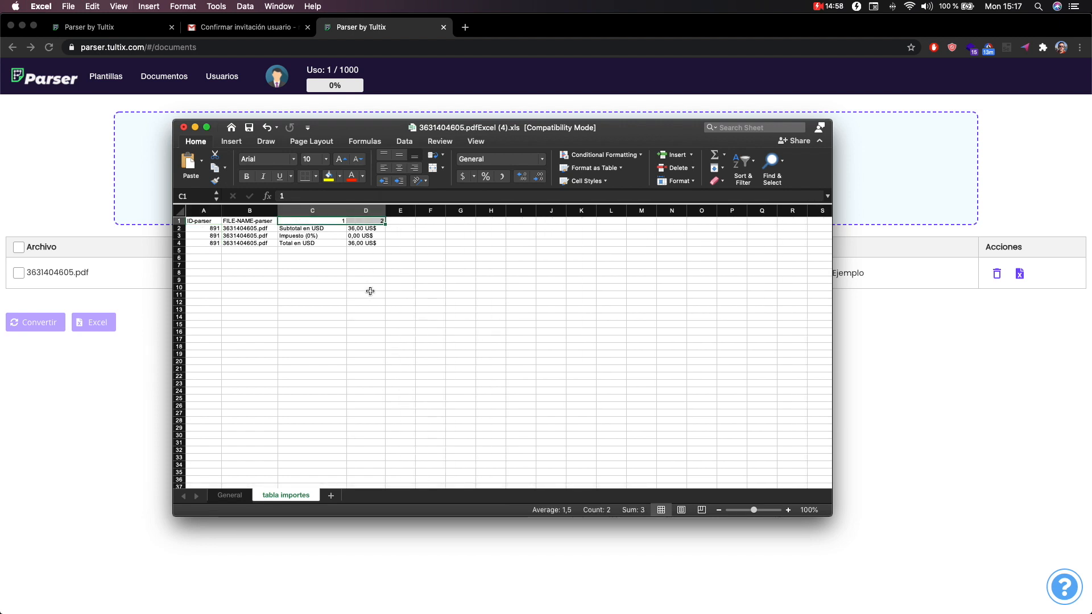
left_click(358, 386)
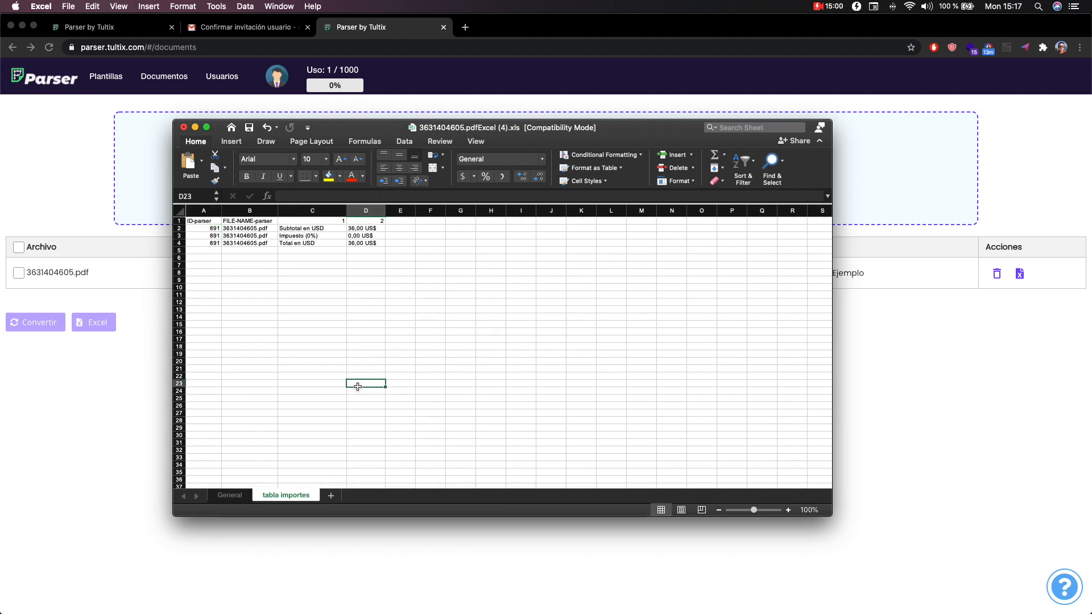
Step: Enlarge the "tabla importes" sheet to review its rows, and close the workbook without saving the changes
scroll(311, 305, "up", 5)
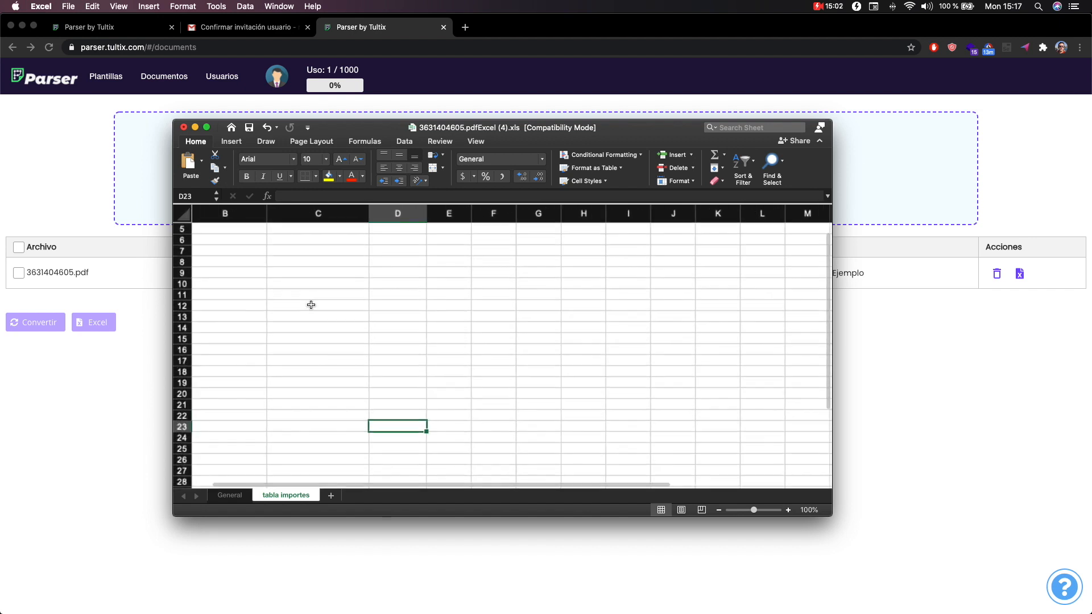
left_click(573, 307)
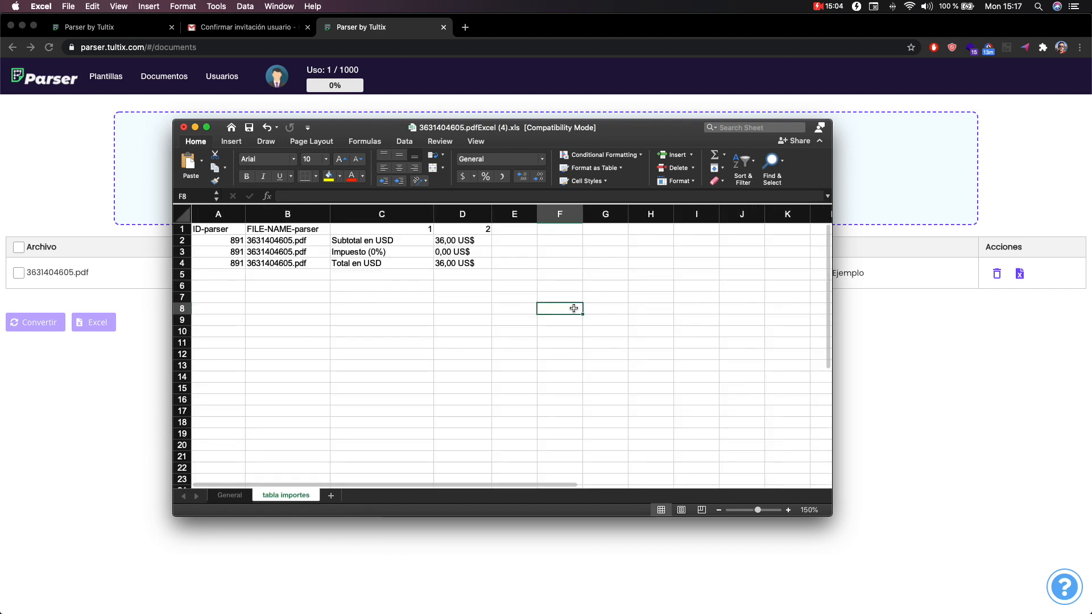
key("super+w")
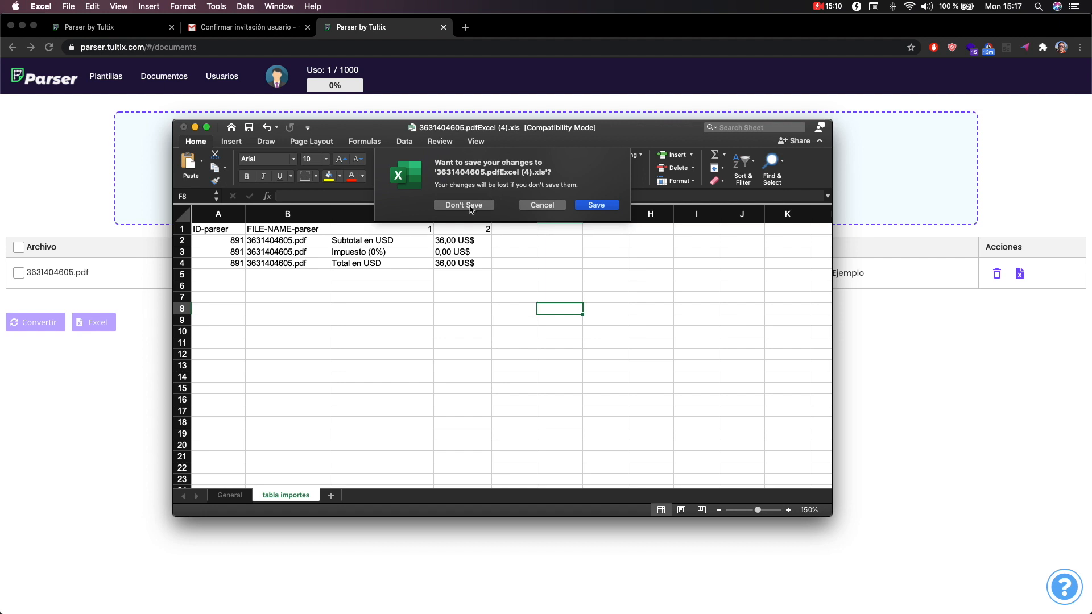
left_click(481, 206)
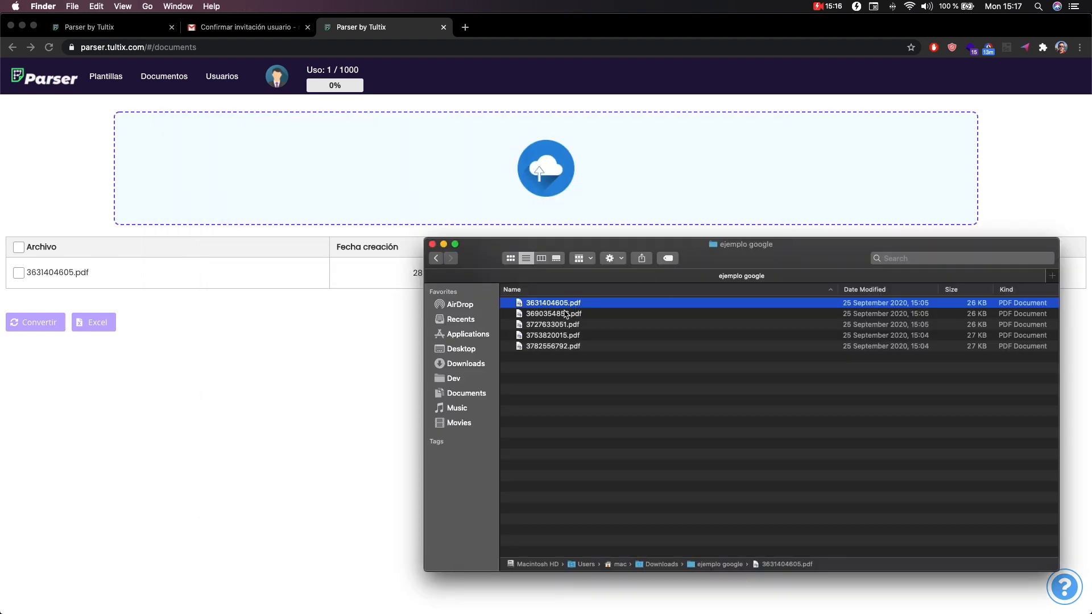
Step: Upload 3631404605.pdf to the documents again and compare its assigned template with that of the converted document
left_click_drag(566, 310, 548, 183)
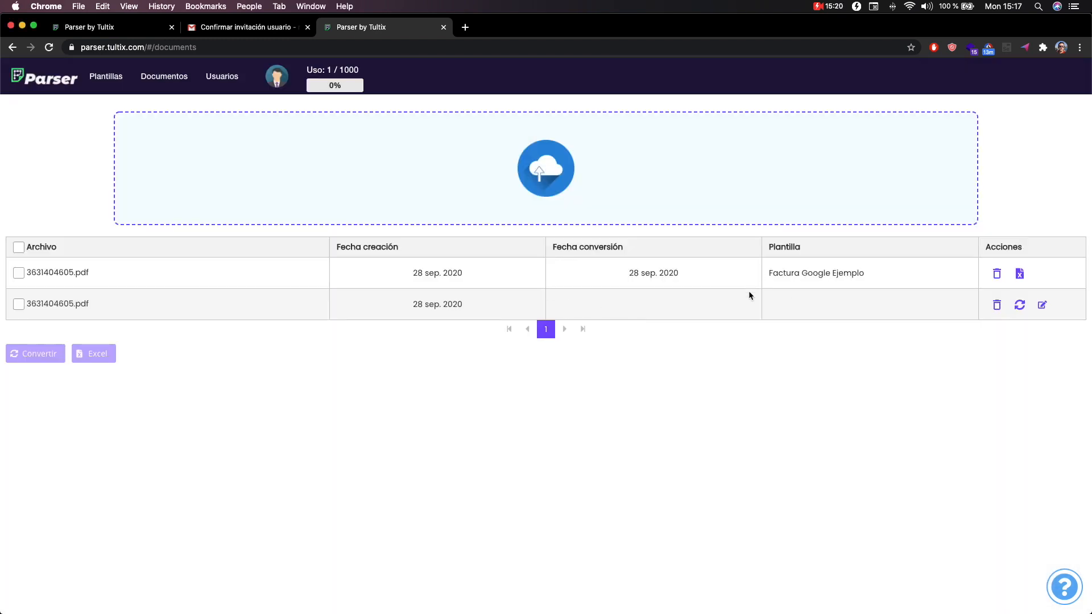
triple_click(80, 305)
triple_click(808, 274)
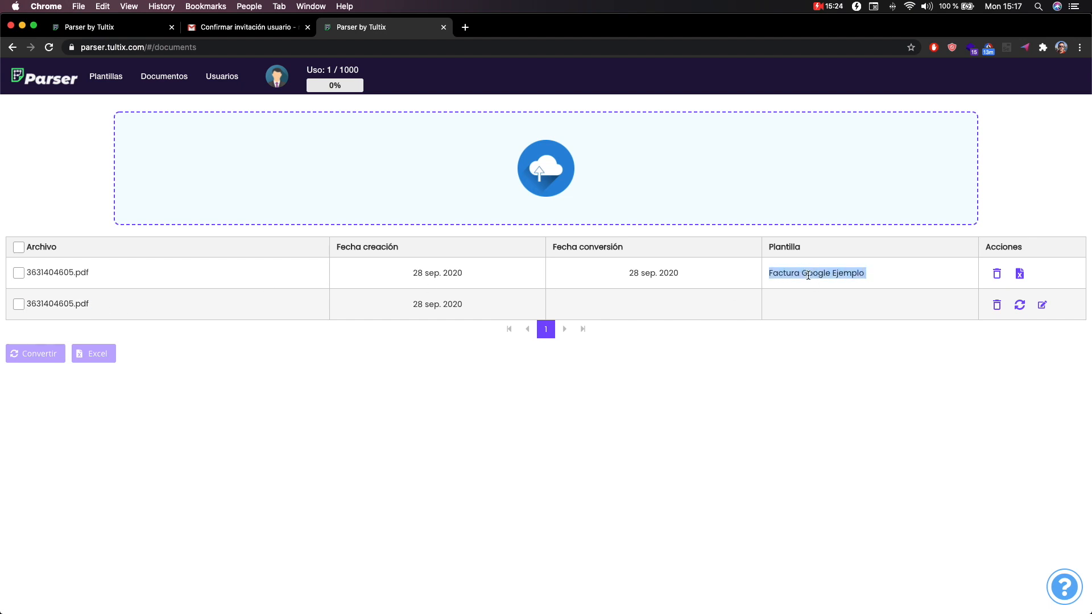
Step: Load 3631404605.pdf as the sample document for templates and open the "Factura Google Ejemplo" template for editing
left_click(116, 80)
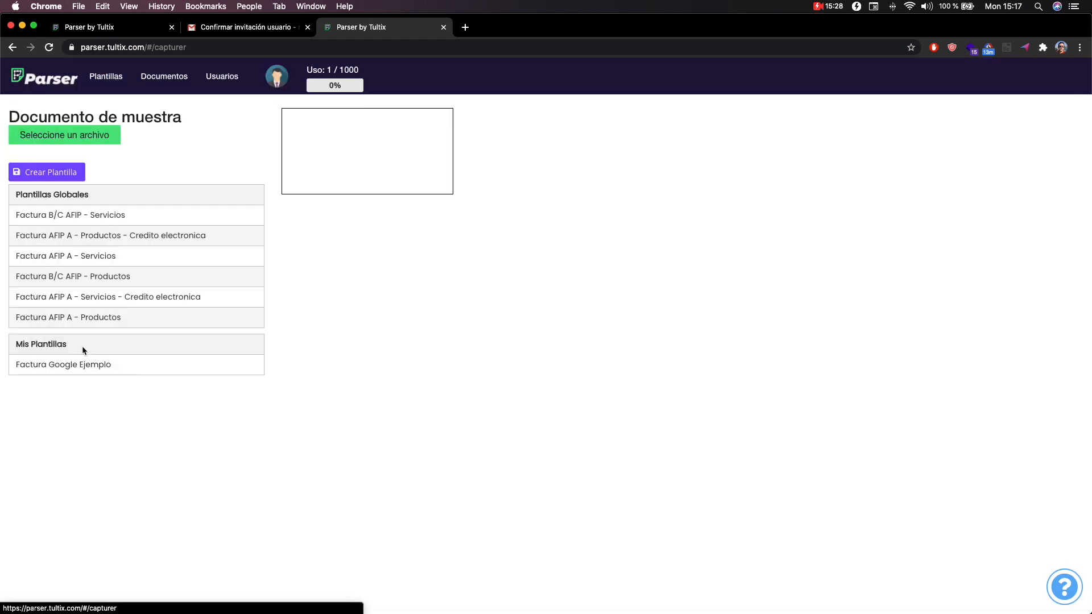
left_click(88, 137)
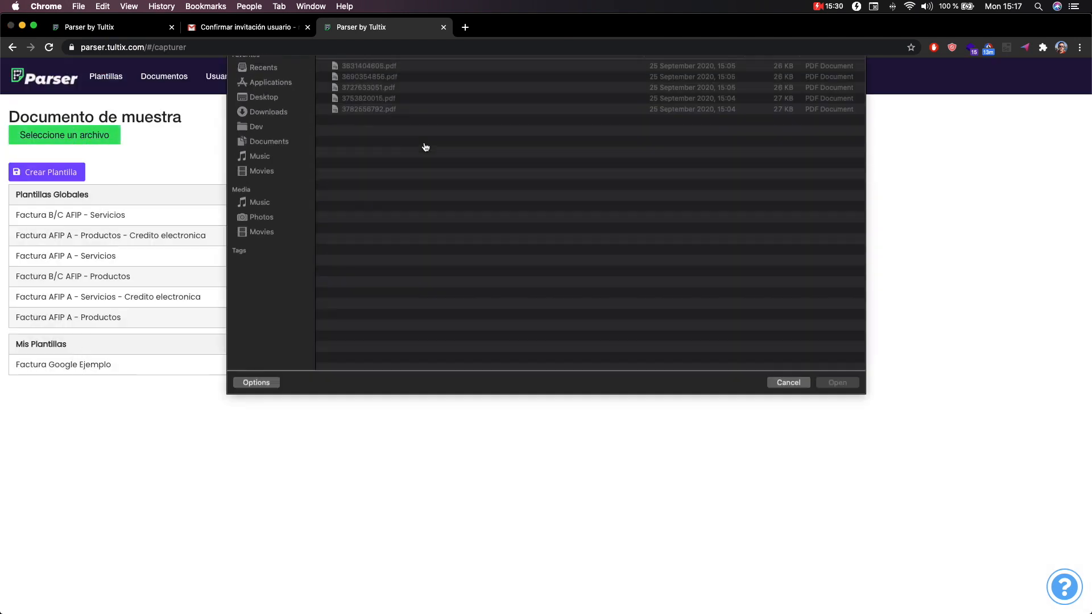
double_click(428, 102)
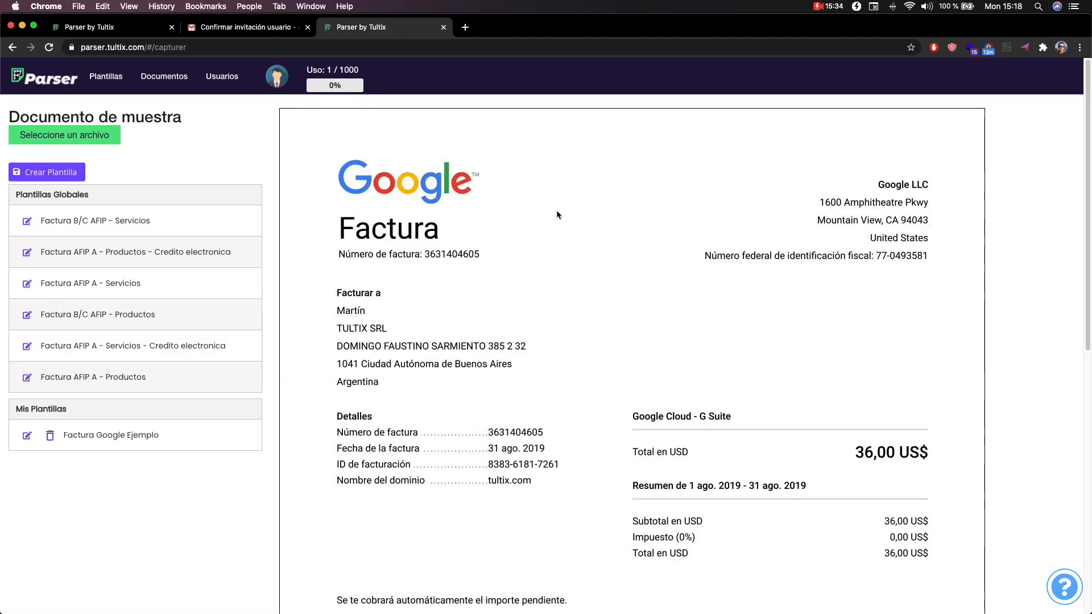
left_click(28, 434)
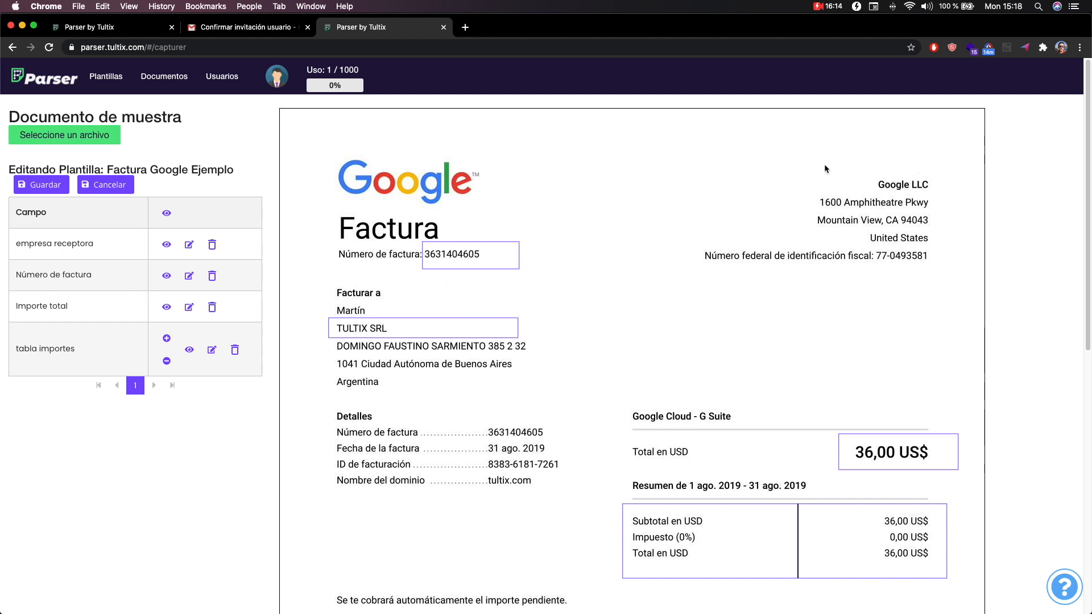
Step: Mark the area around "Google LLC" on the invoice as a new key field named "Empresa emisora"
left_click_drag(824, 165, 940, 196)
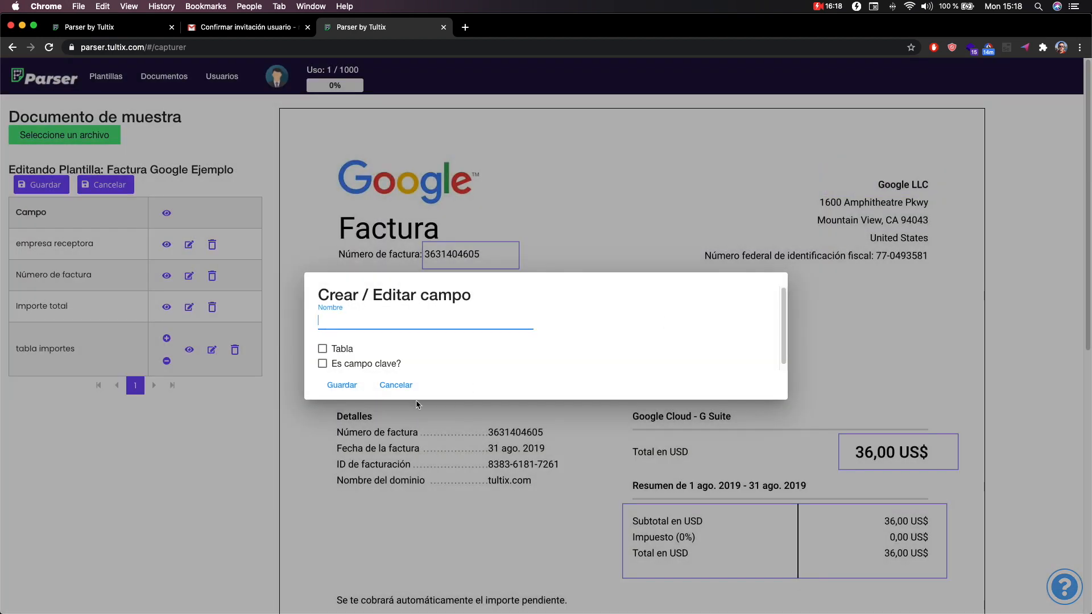
type("Empresa emisora")
left_click(339, 366)
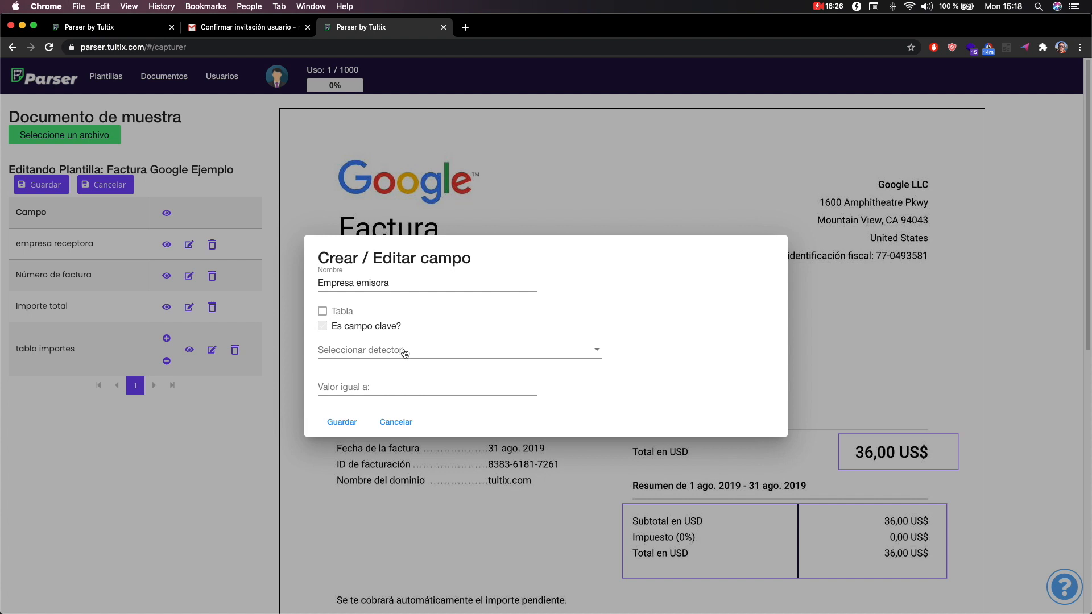
Step: Set the key field's required value to "Google LLC" without a detector, and save both the field and the template
left_click(405, 353)
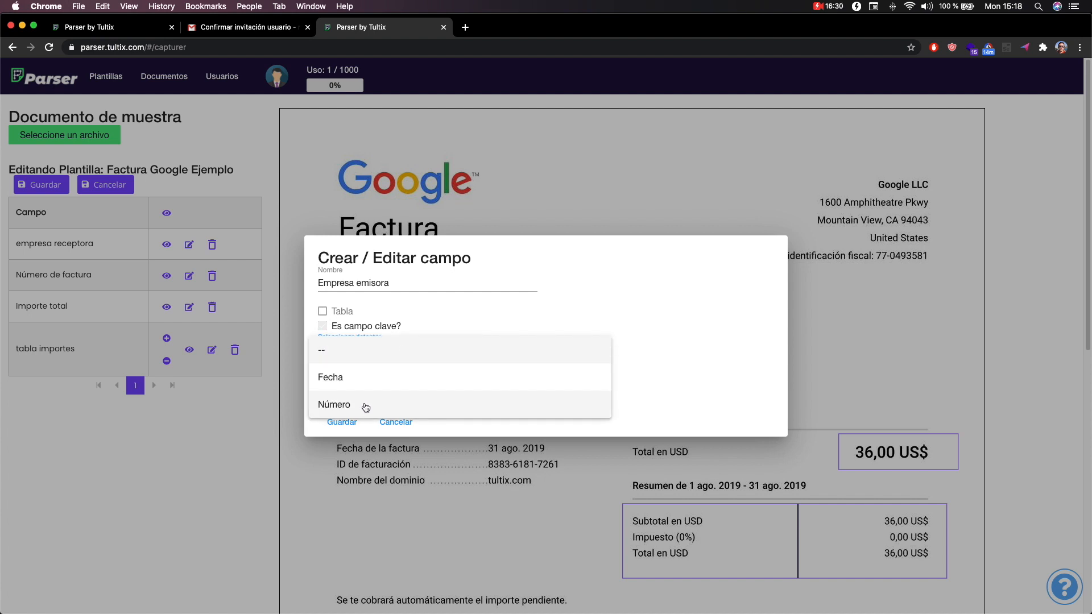
left_click(441, 317)
left_click(401, 391)
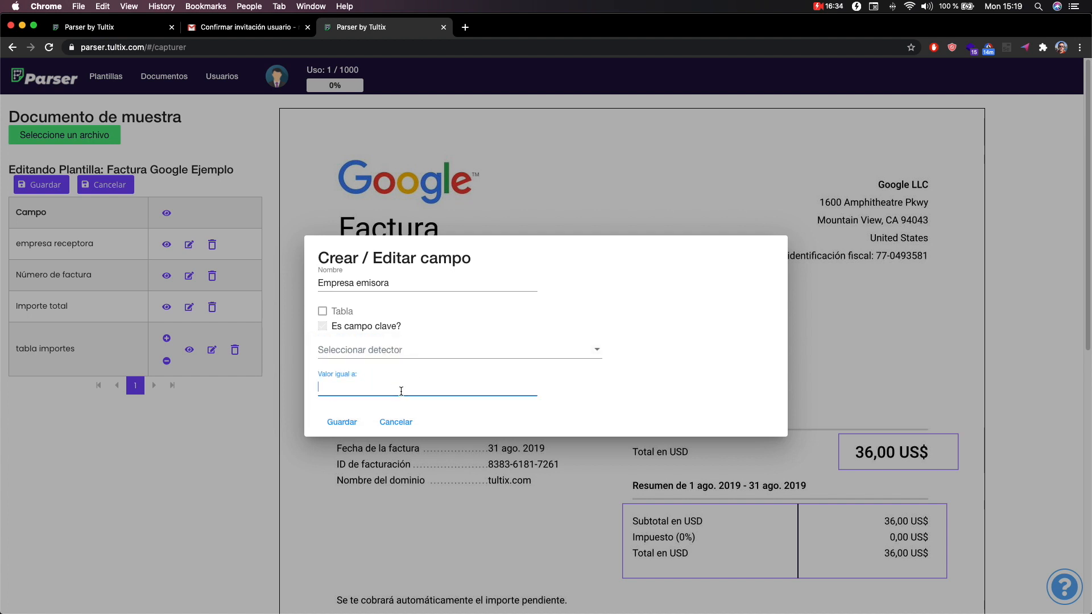
type("Google LLC")
left_click_drag(415, 327, 339, 331)
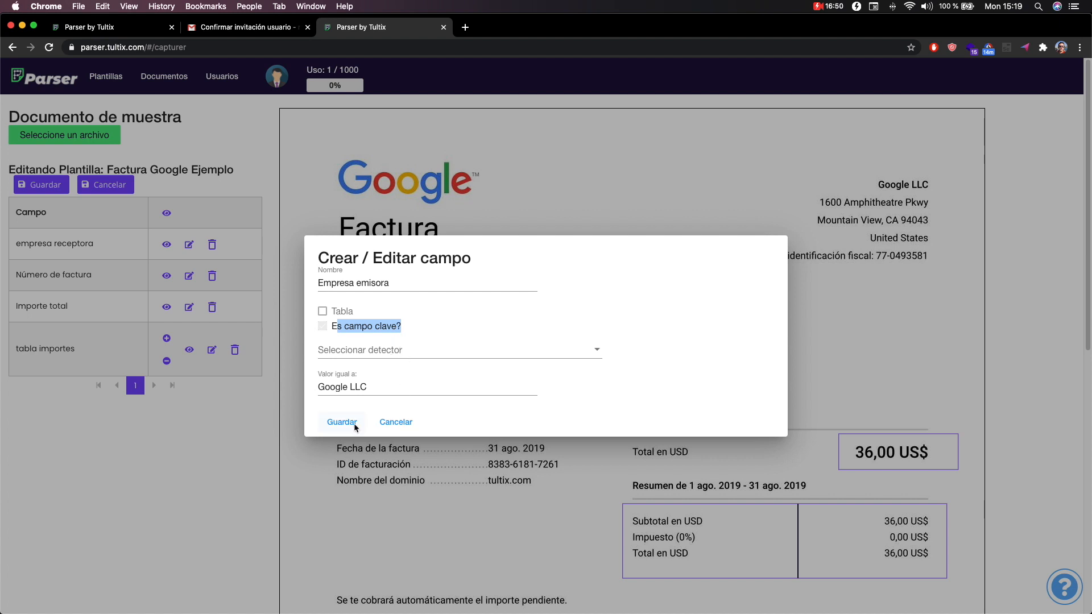
left_click(323, 386)
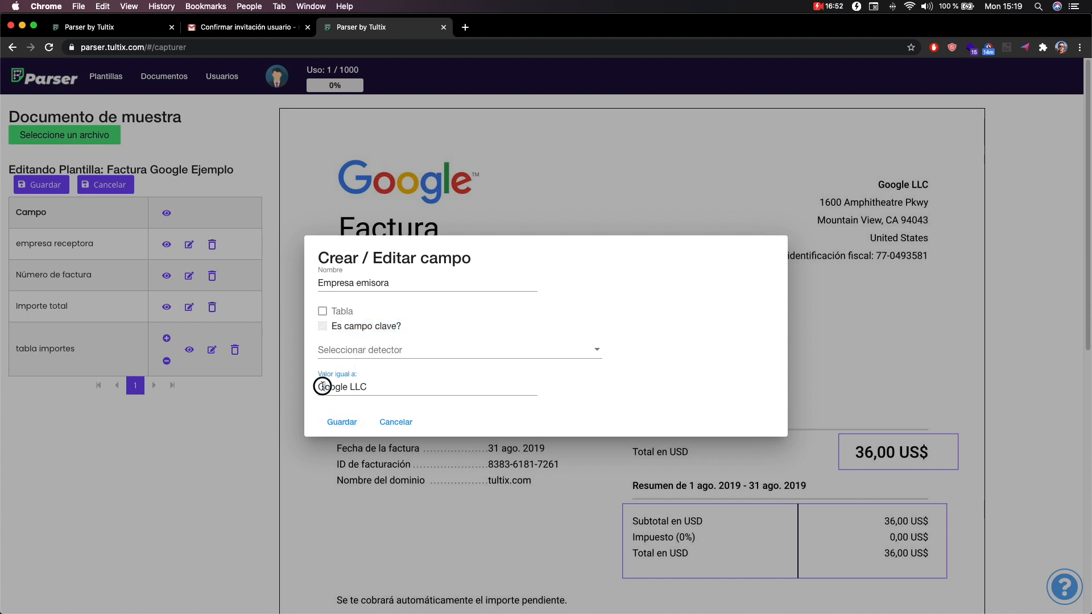
left_click_drag(323, 386, 369, 387)
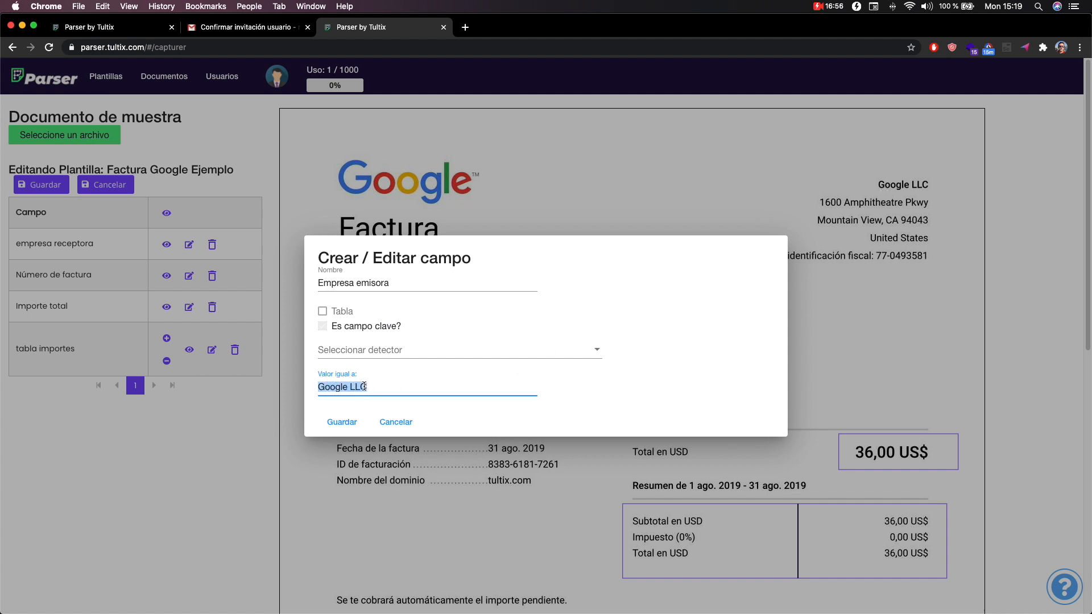
left_click(338, 425)
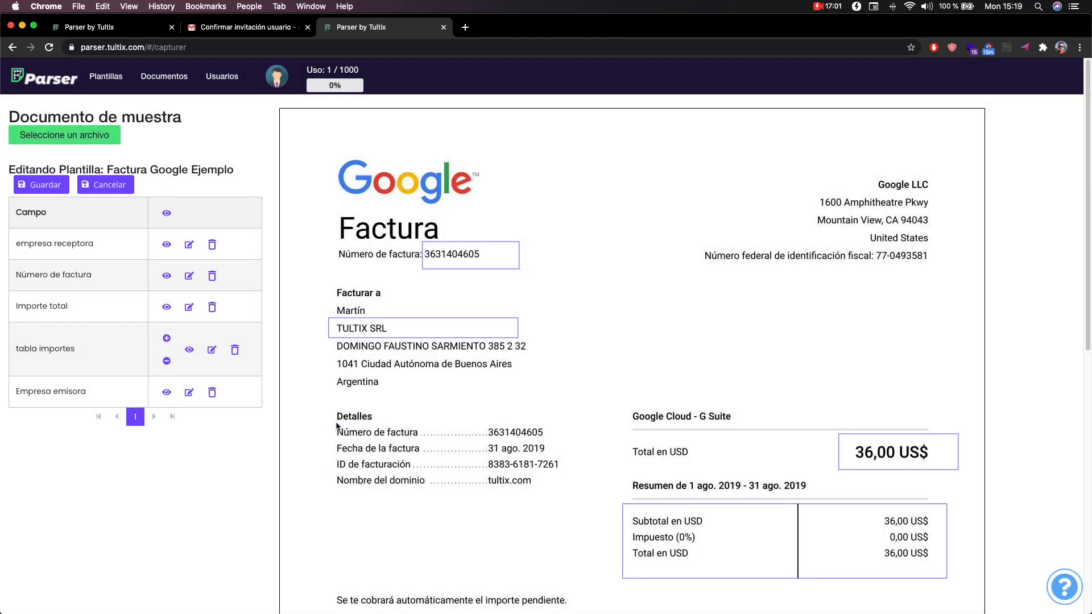
left_click(41, 185)
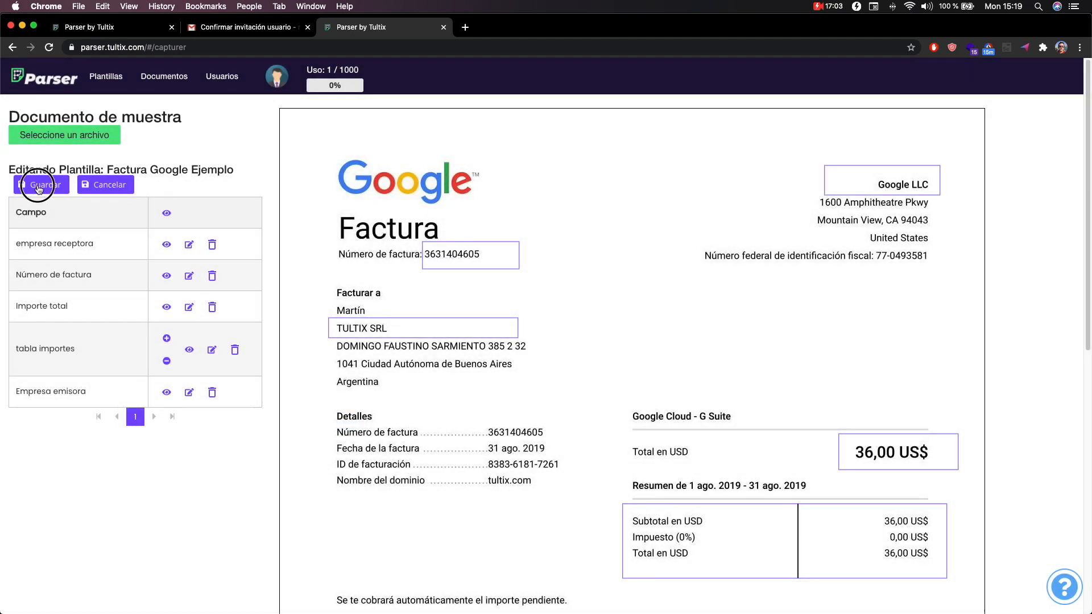
left_click(342, 371)
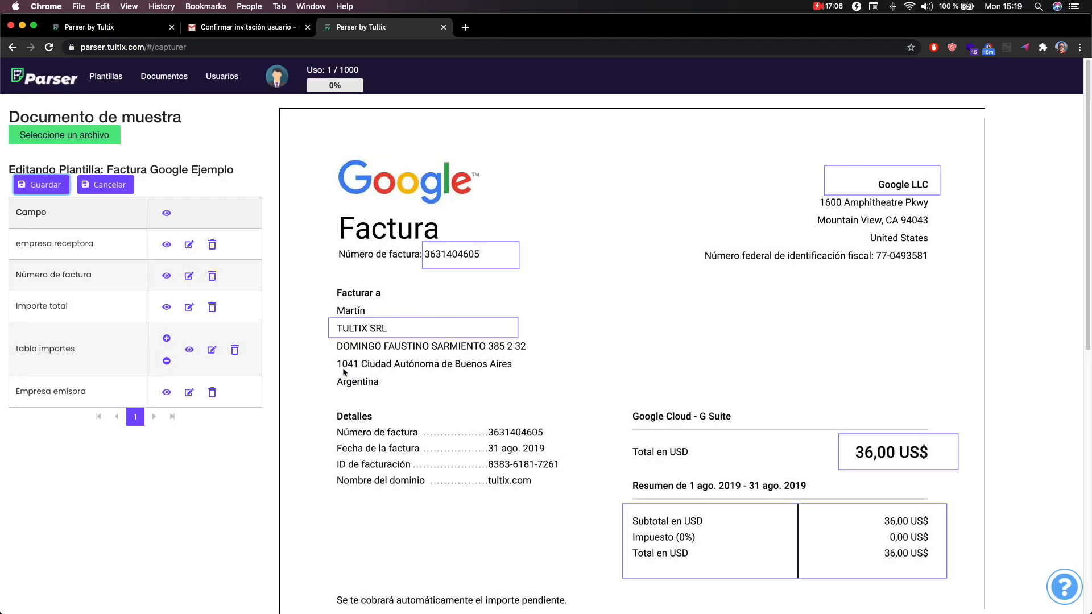
Step: Delete the unconverted 3631404605.pdf from the documents list
left_click(159, 77)
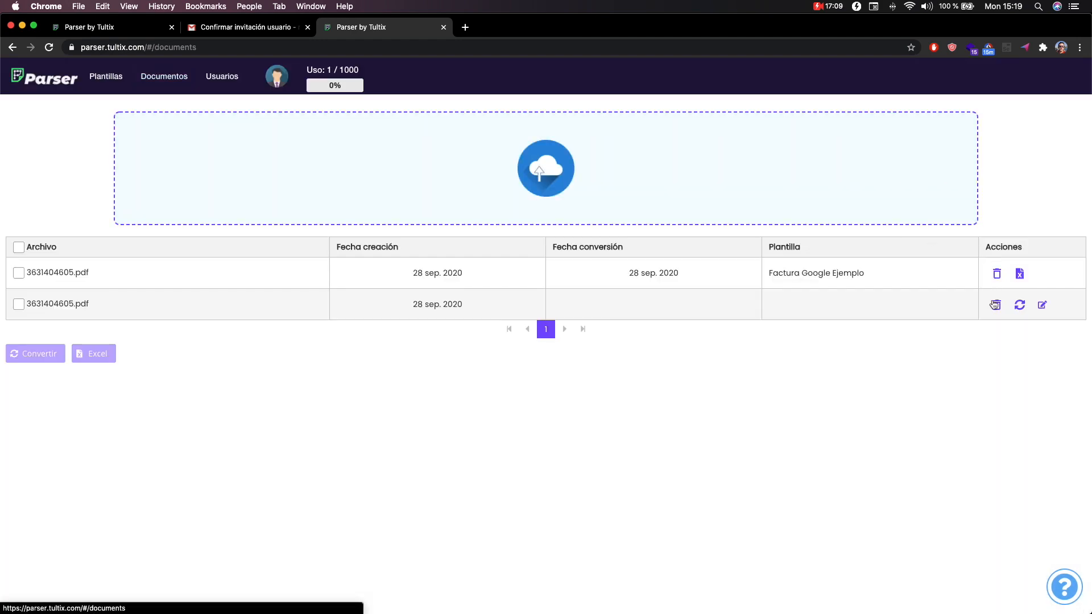
left_click(997, 306)
left_click(645, 105)
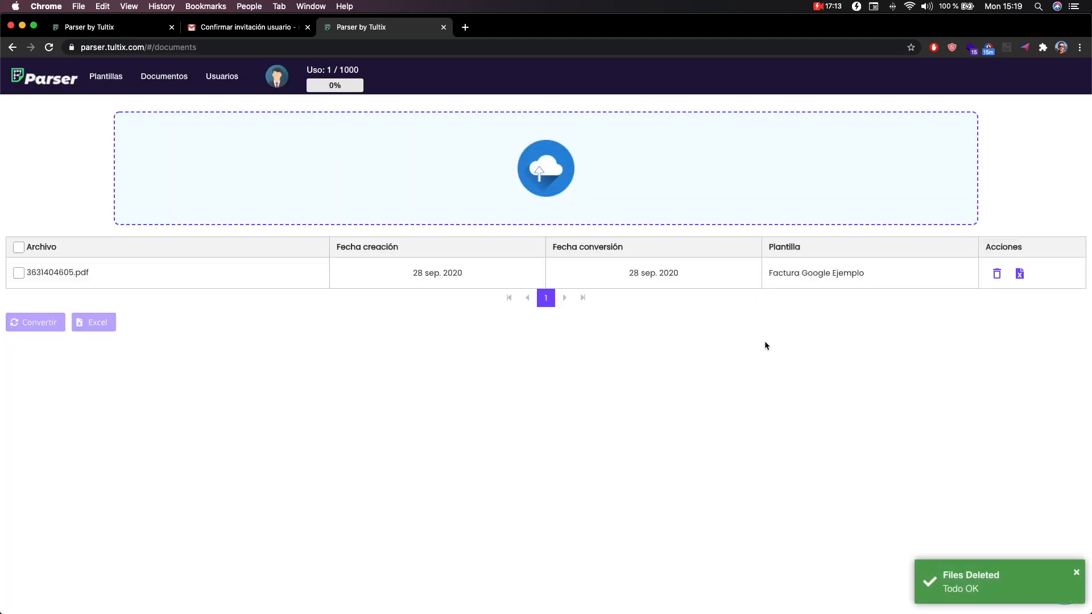
Step: Upload 3631404605.pdf from the "ejemplo google" folder to the documents and check which template it is assigned
key("super+Tab")
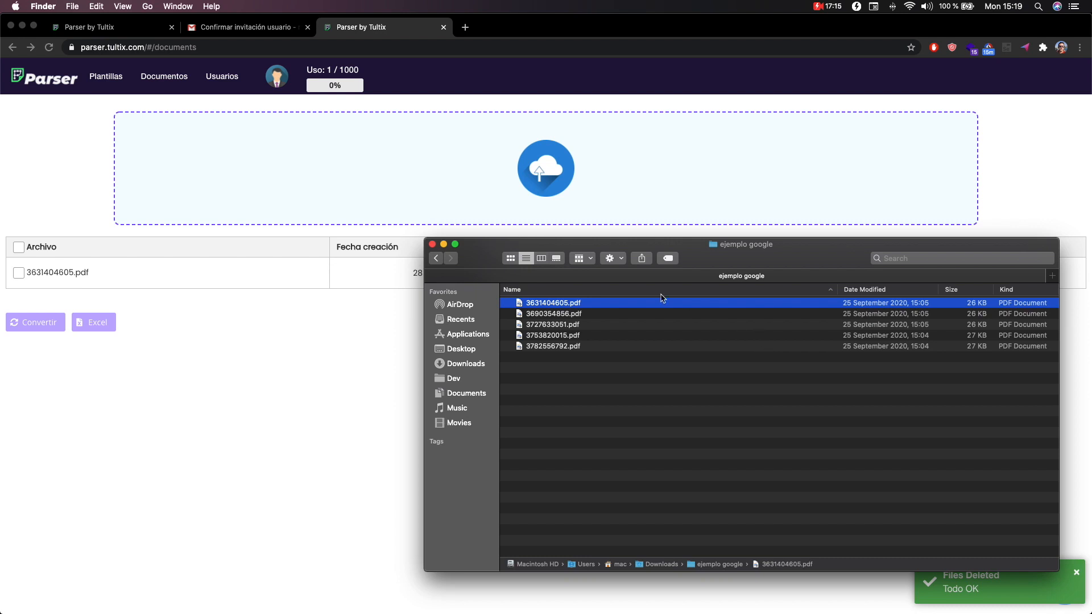
left_click_drag(665, 245, 702, 428)
left_click_drag(626, 495, 589, 211)
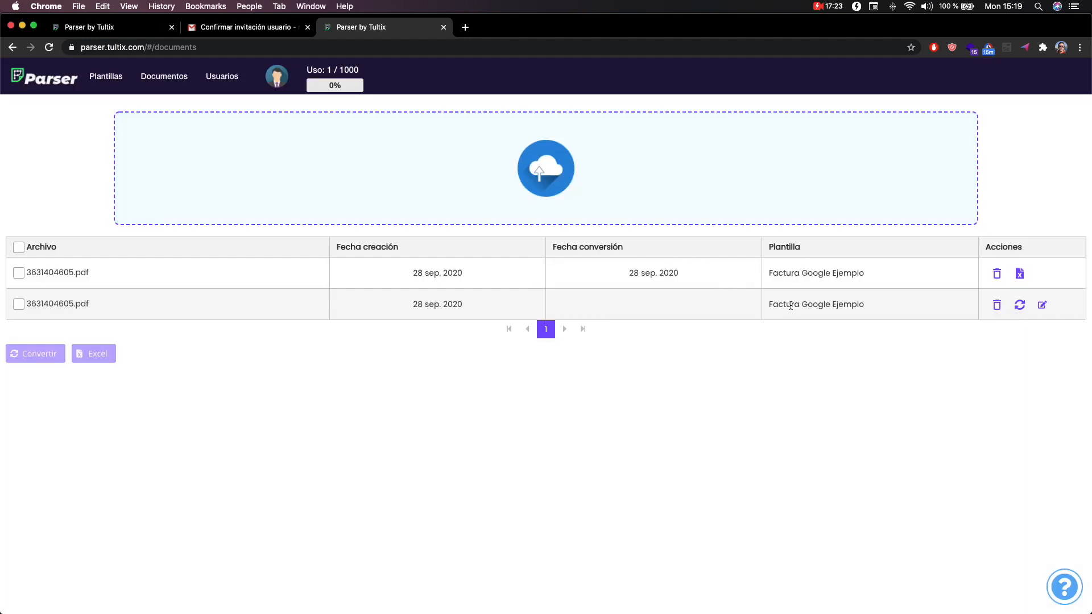
left_click_drag(783, 305, 846, 305)
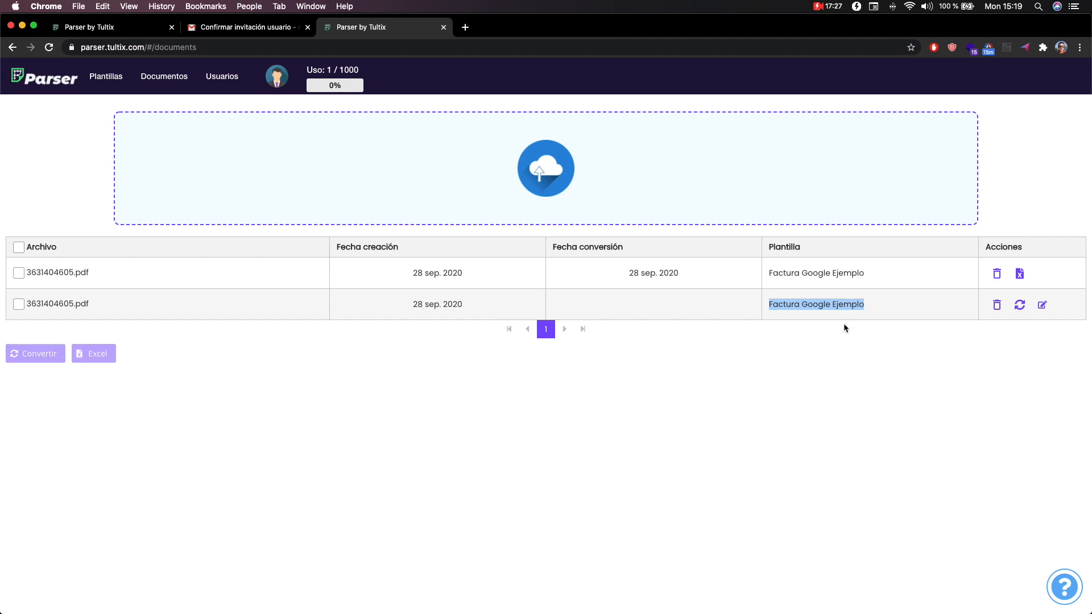
Step: Upload all five PDFs from the "ejemplo google" folder, 3631404605.pdf through 3782556792.pdf, to the documents
key("super+Tab")
left_click(626, 533, "shift")
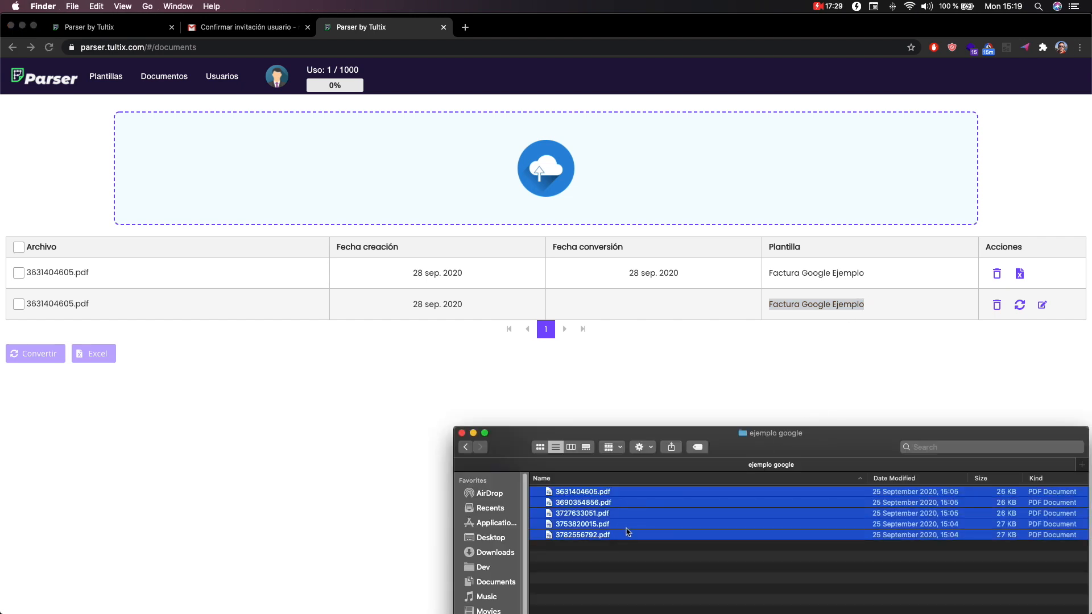
left_click_drag(626, 533, 603, 213)
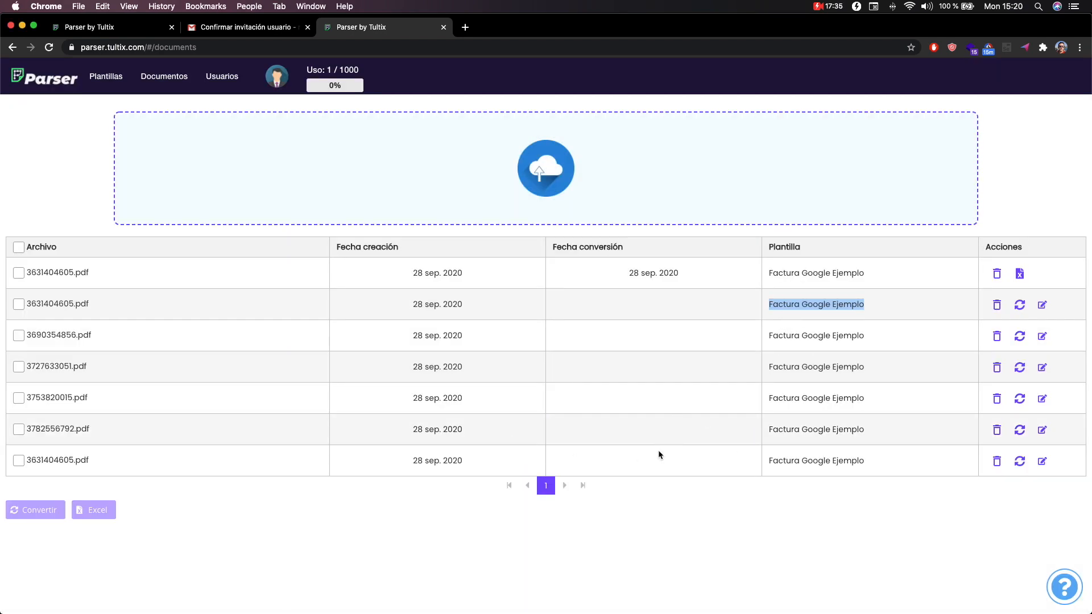
key("super+Tab")
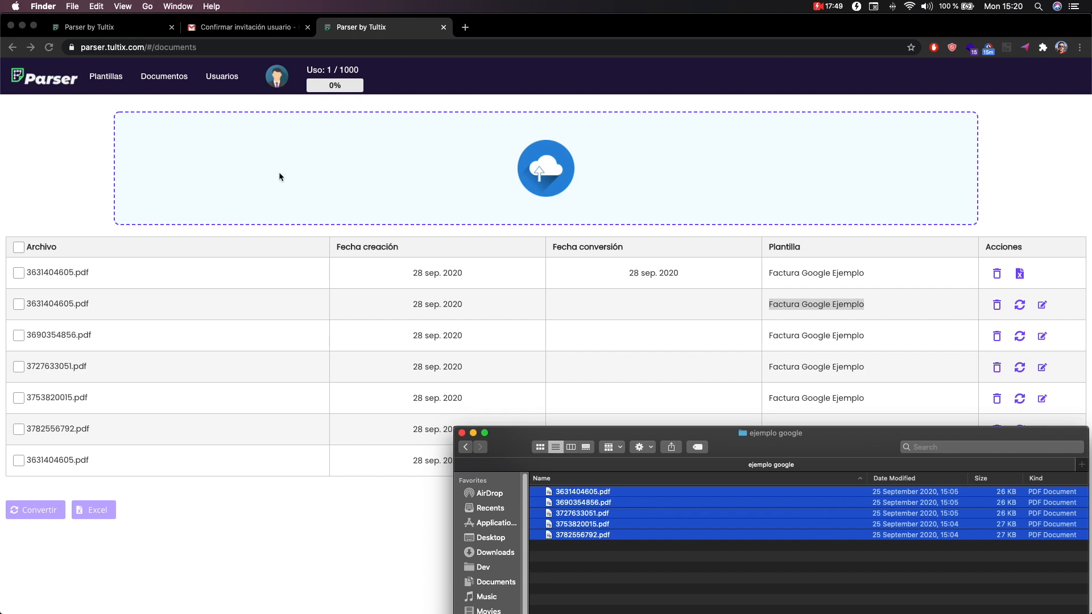
left_click(294, 263)
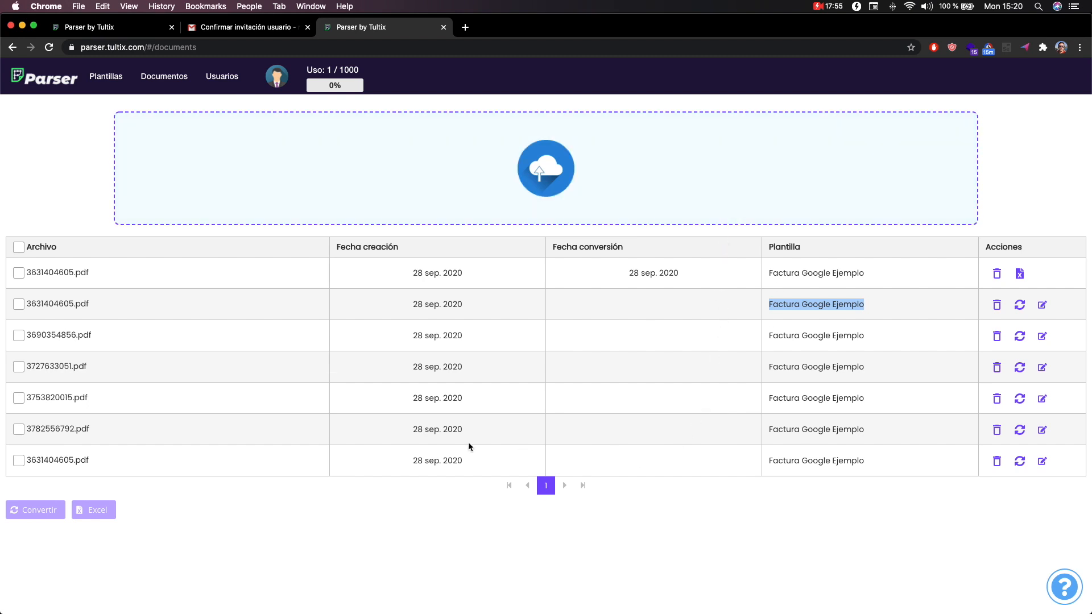
Step: Select the six unconverted documents and convert them
left_click(18, 306)
left_click(19, 462, "shift")
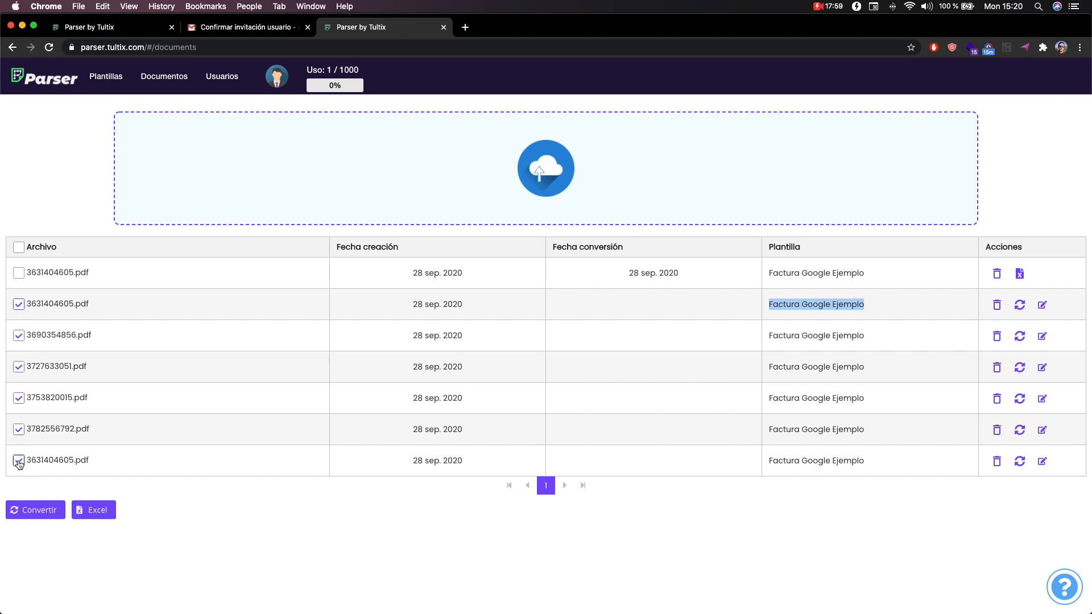
left_click(42, 515)
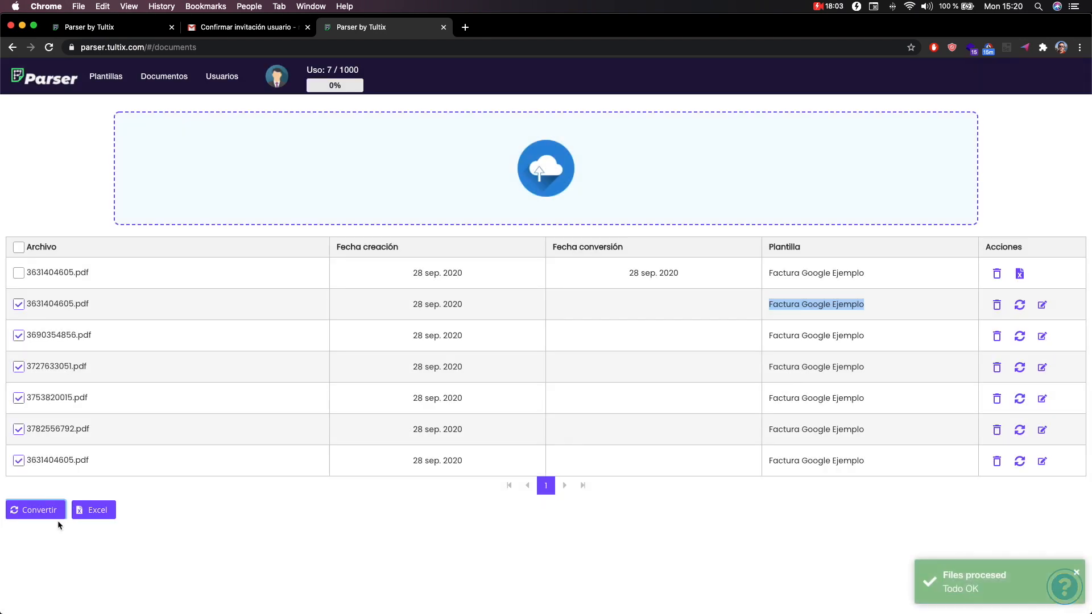
Step: Export the six selected documents to one Excel file and open the downloaded workbook
left_click(95, 512)
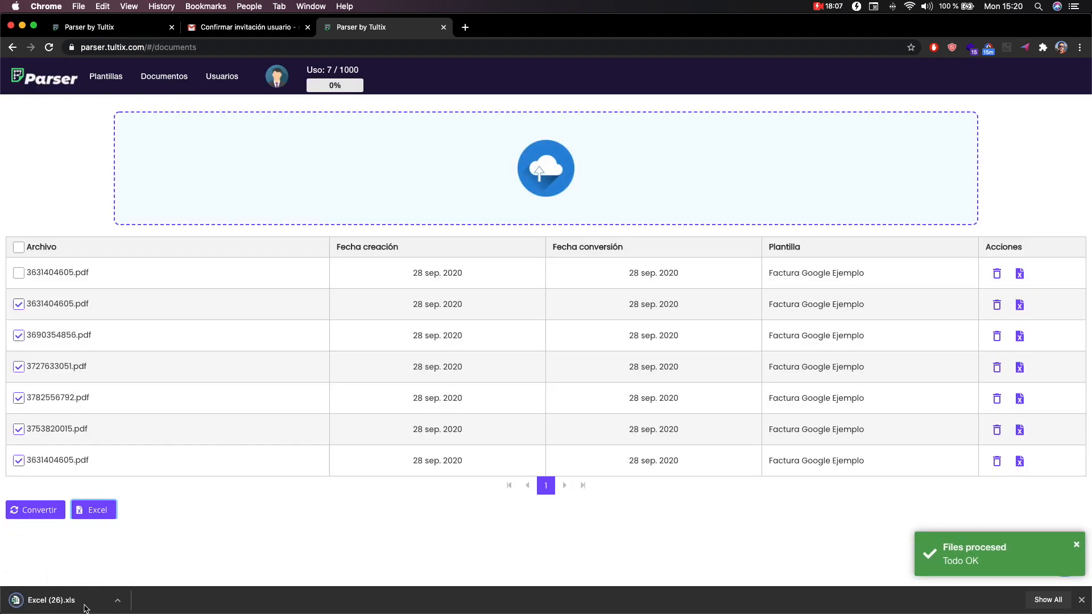
left_click(85, 606)
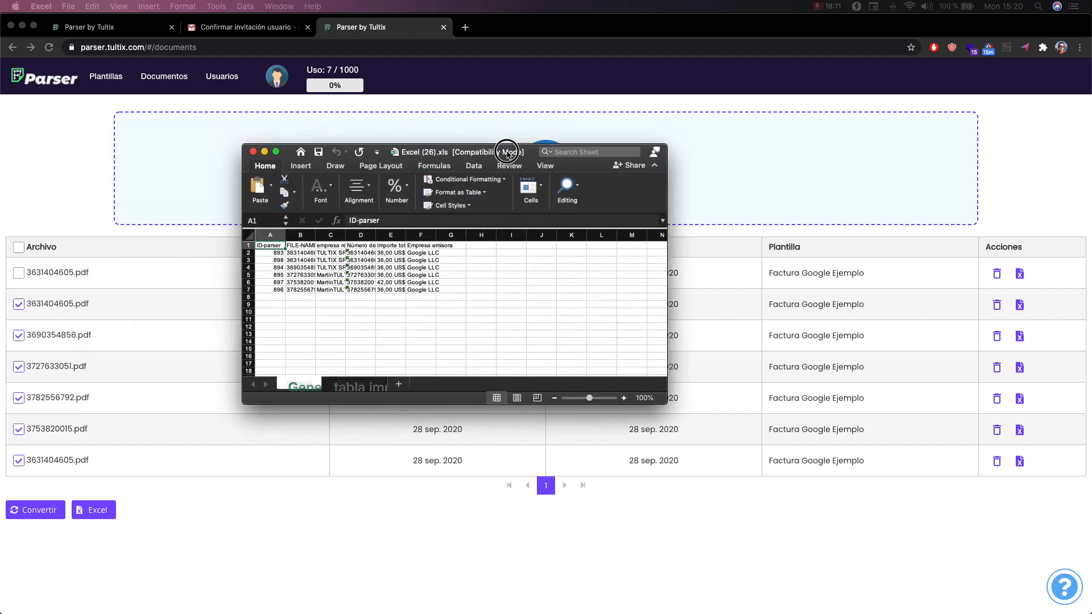
left_click_drag(432, 220, 590, 225)
Step: Enlarge the General sheet and examine the "empresa receptora" values, including the one for 3727633051.pdf
scroll(542, 255, "up", 3)
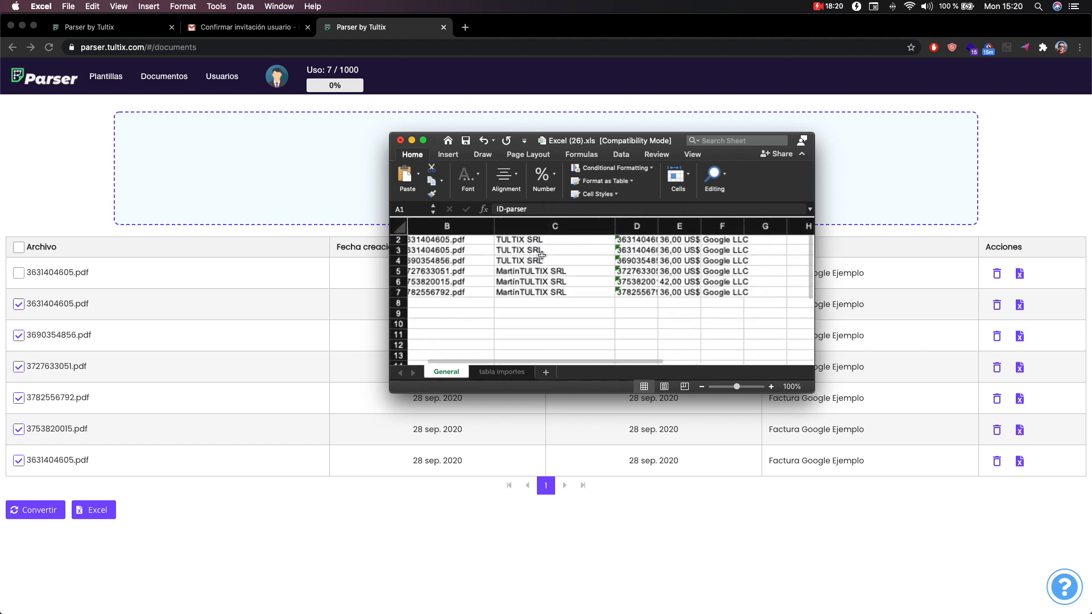
scroll(569, 287, "up", 5)
left_click(576, 294)
left_click(604, 292)
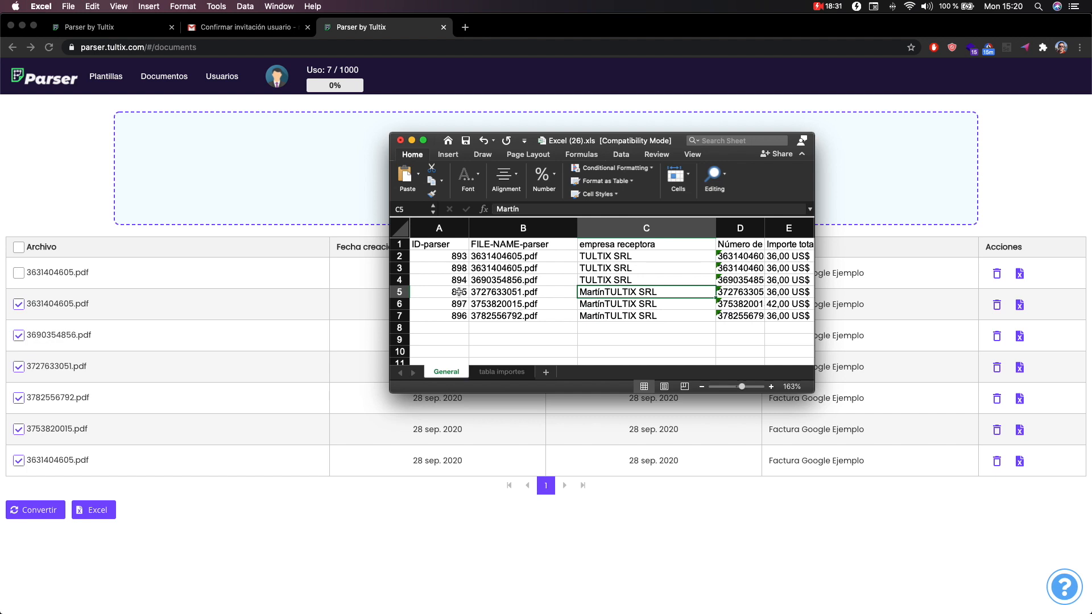
Step: Widen the "Número de factura" and "Importe total" columns on the General sheet to read their full values
left_click(515, 293)
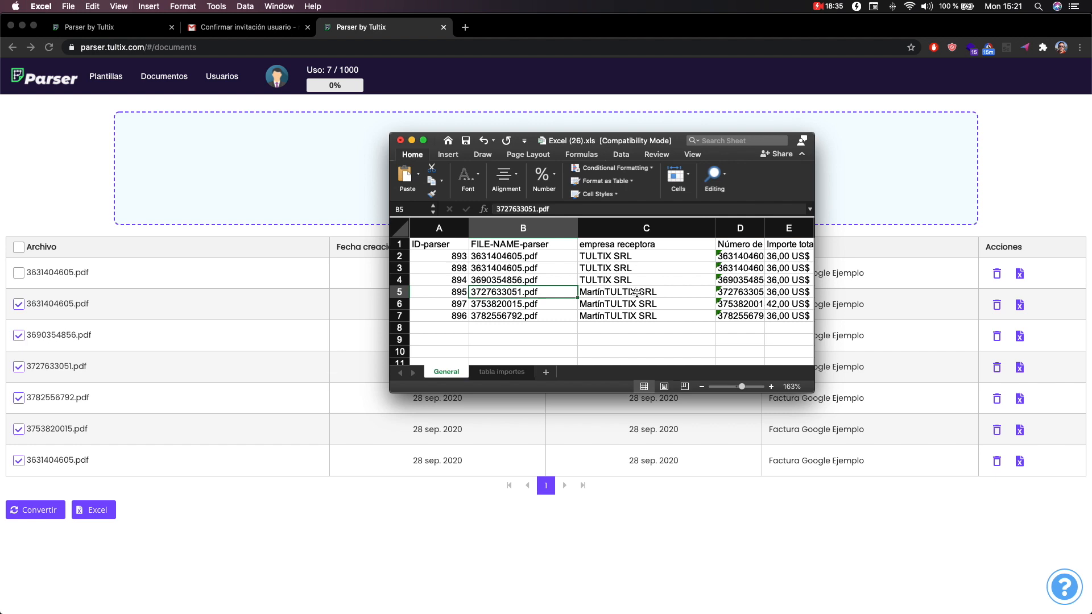
left_click_drag(764, 227, 792, 226)
scroll(779, 233, "right", 3)
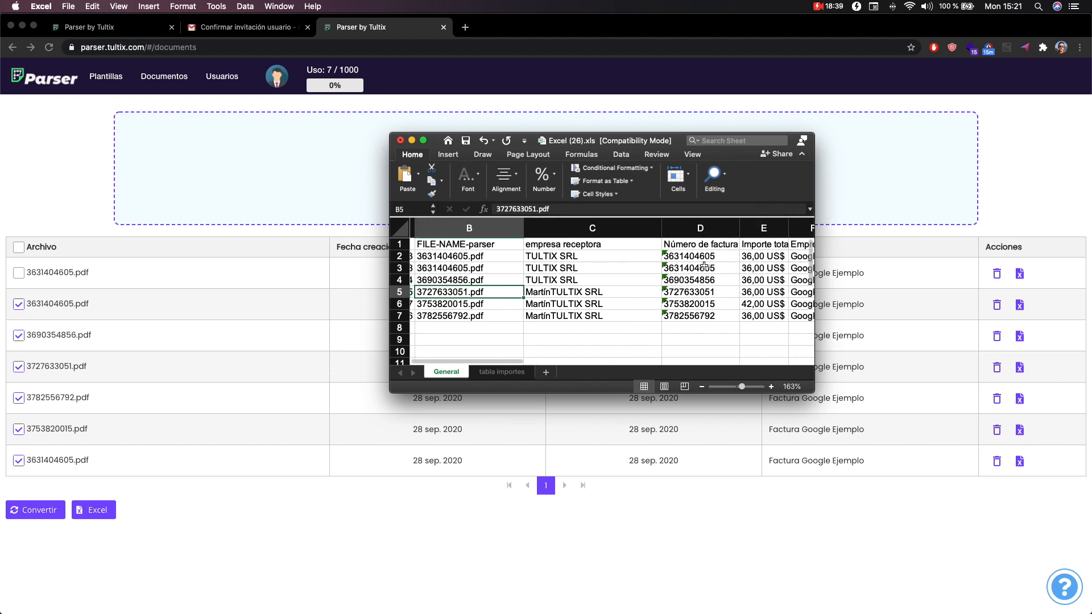
left_click_drag(753, 227, 773, 227)
left_click(768, 227)
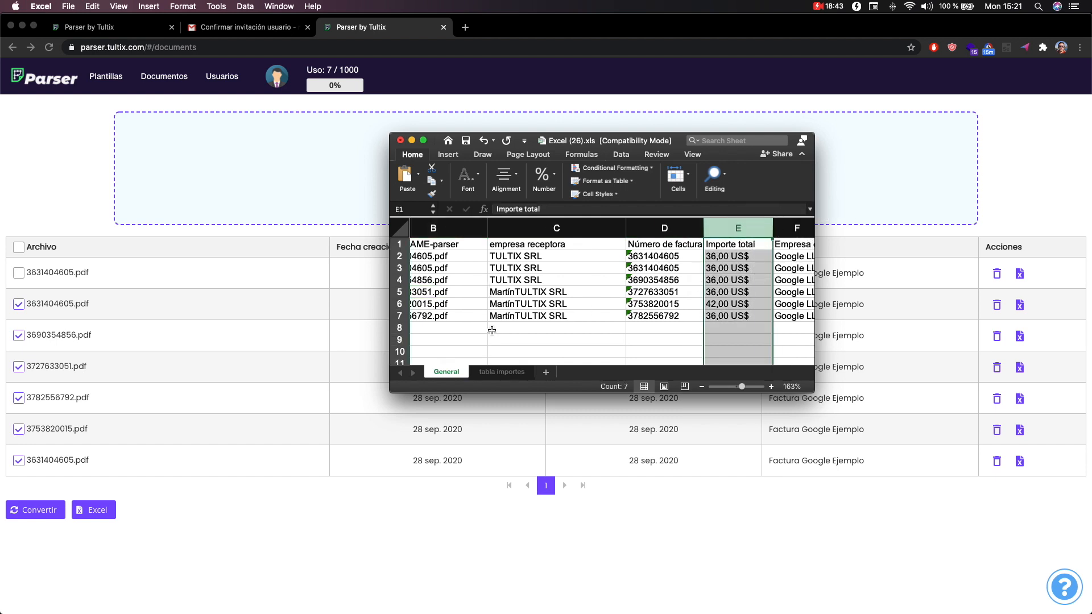
Step: Widen the file-name and description columns on the "tabla importes" sheet, and check the first invoice's ID-parser on the General sheet
left_click(500, 372)
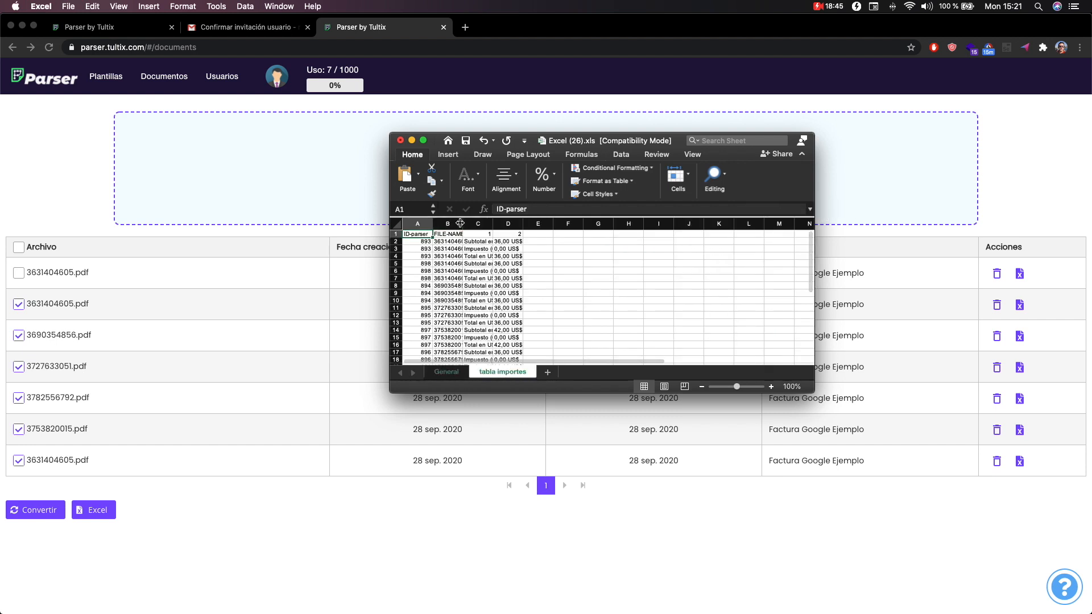
left_click_drag(474, 223, 561, 223)
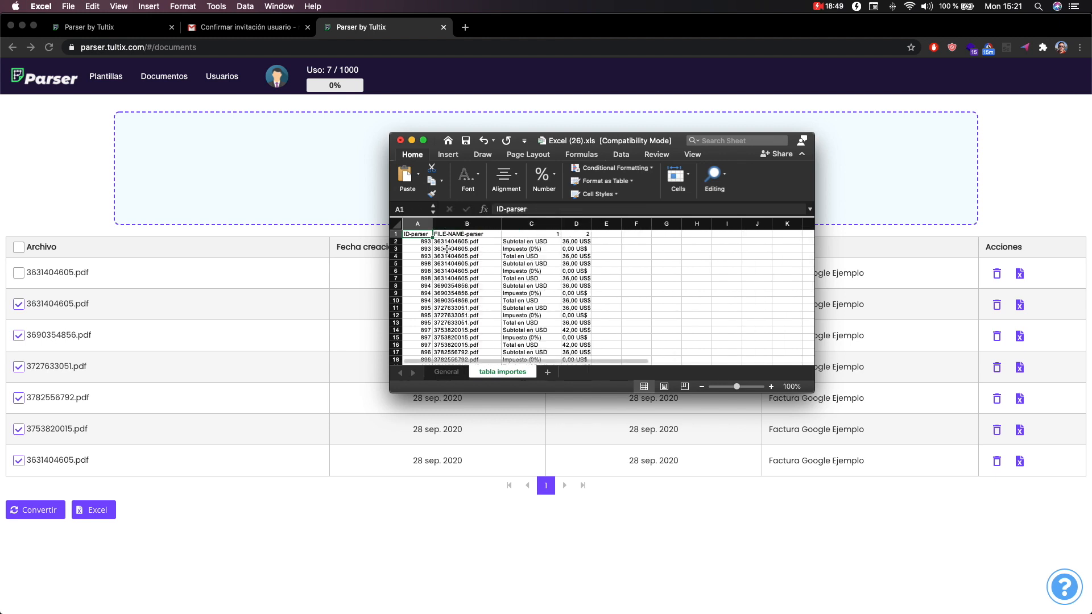
left_click(439, 369)
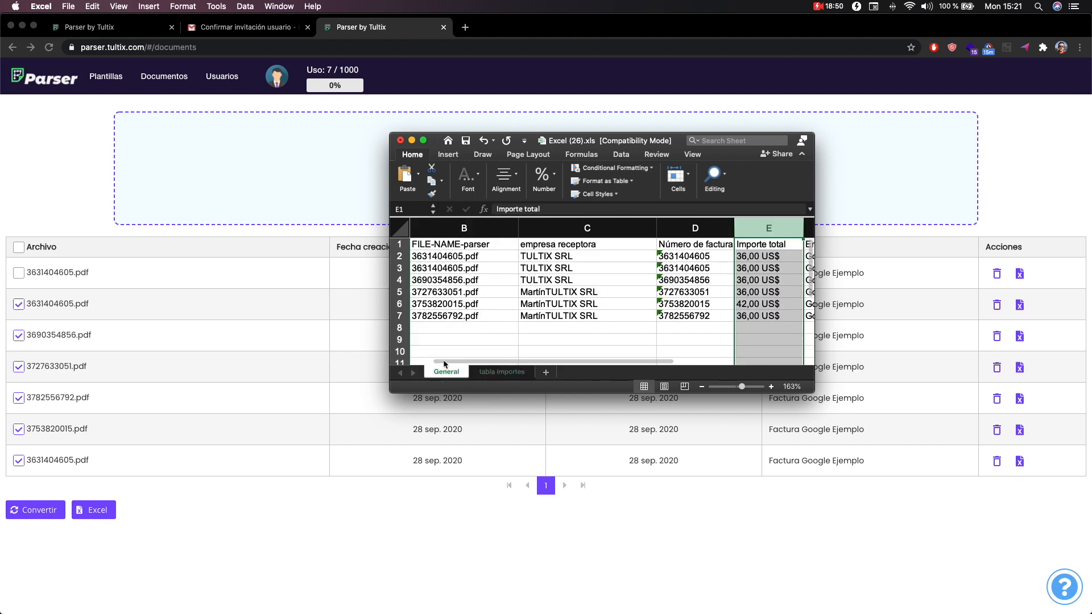
scroll(461, 256, "left", 2)
left_click(474, 257)
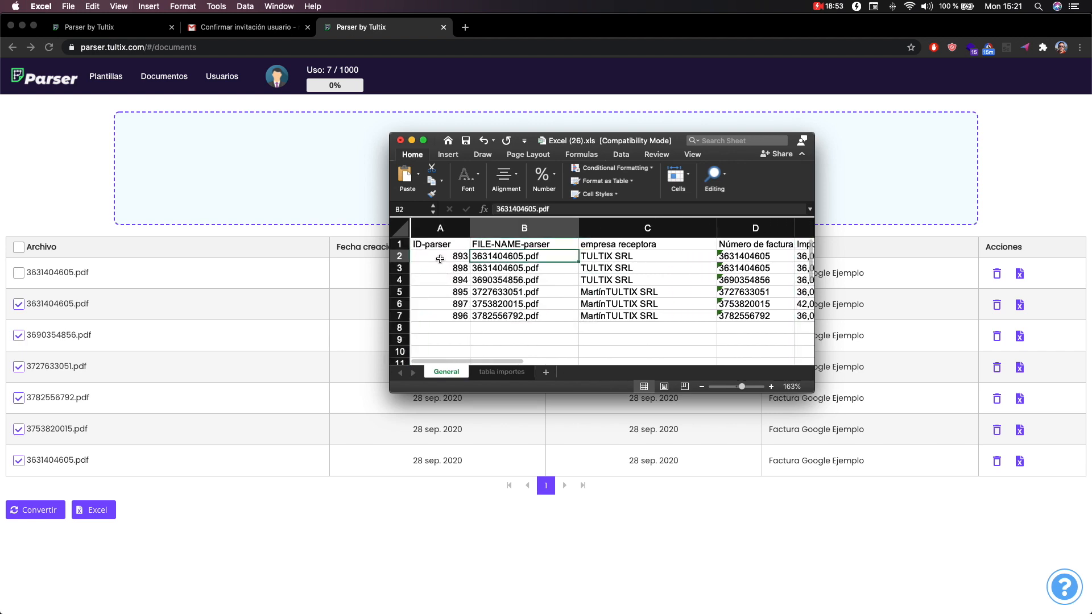
scroll(440, 259, "up", 2)
scroll(440, 258, "left", 2)
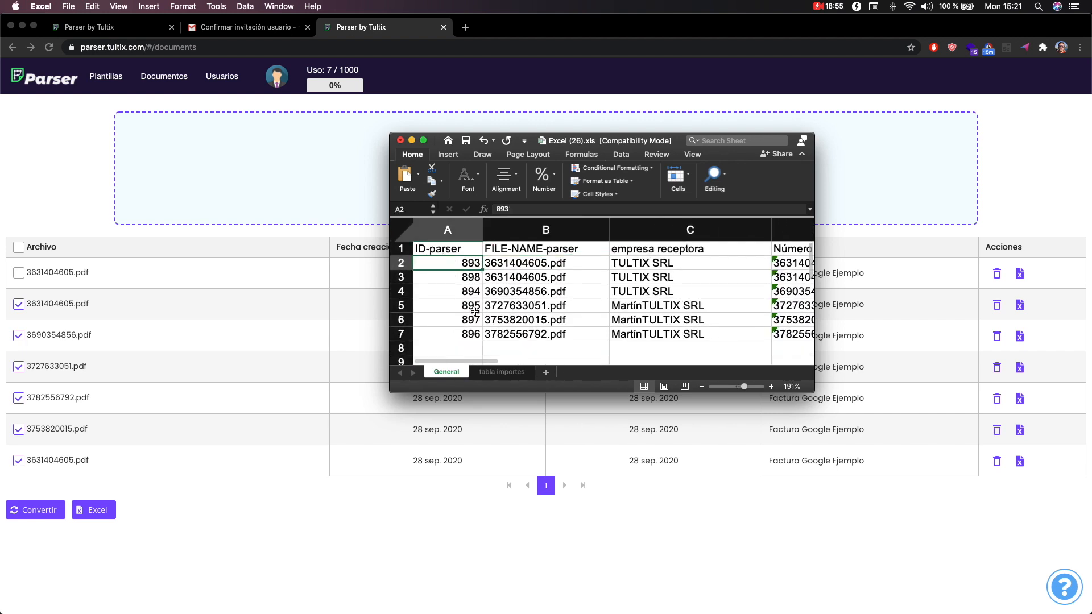
Step: Select the three "tabla importes" rows with ID-parser 893, and enlarge the sheet to 231% and the workbook window
left_click(504, 372)
left_click_drag(418, 241, 594, 255)
left_click_drag(593, 256, 585, 256)
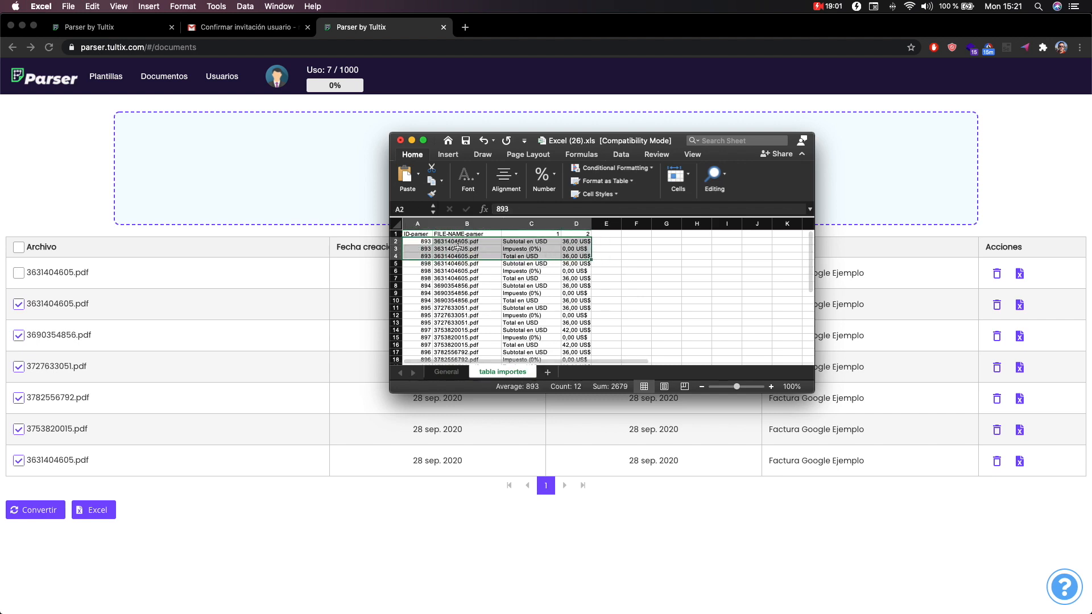
scroll(568, 319, "up", 2)
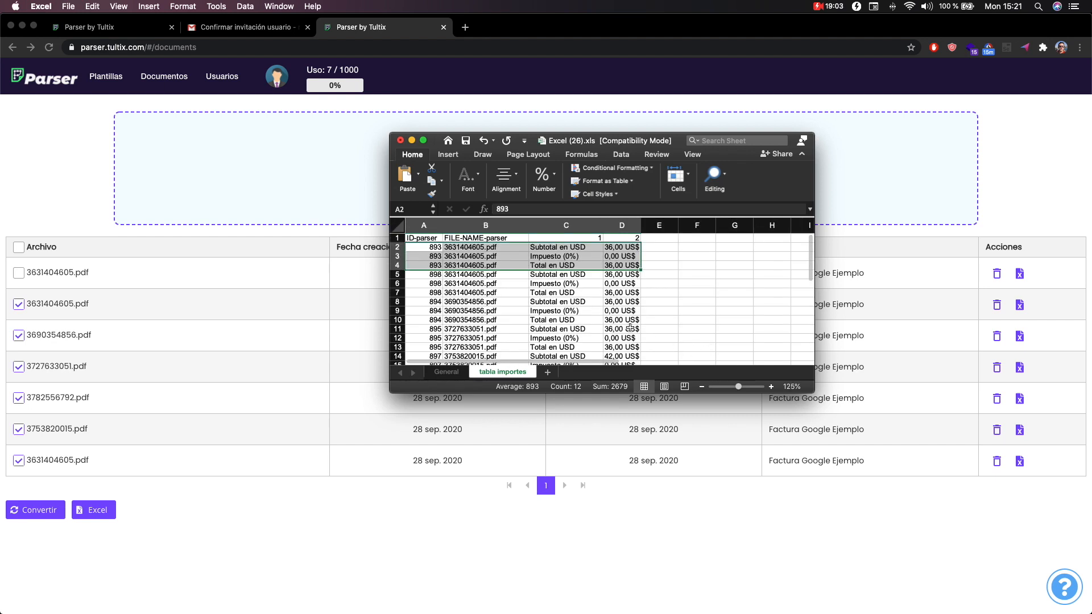
scroll(630, 327, "up", 5)
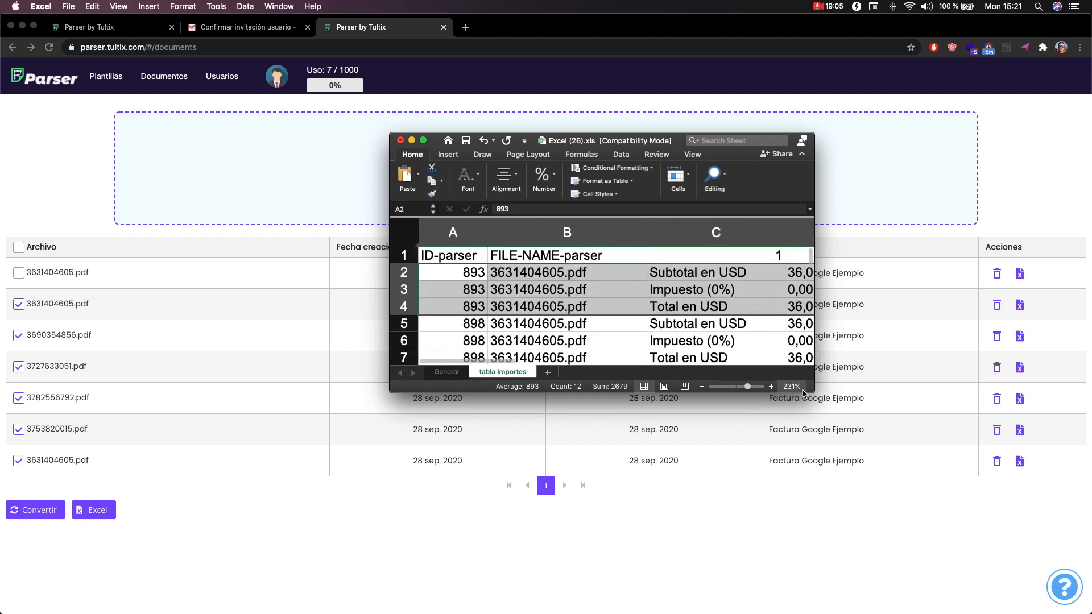
left_click_drag(803, 392, 1042, 560)
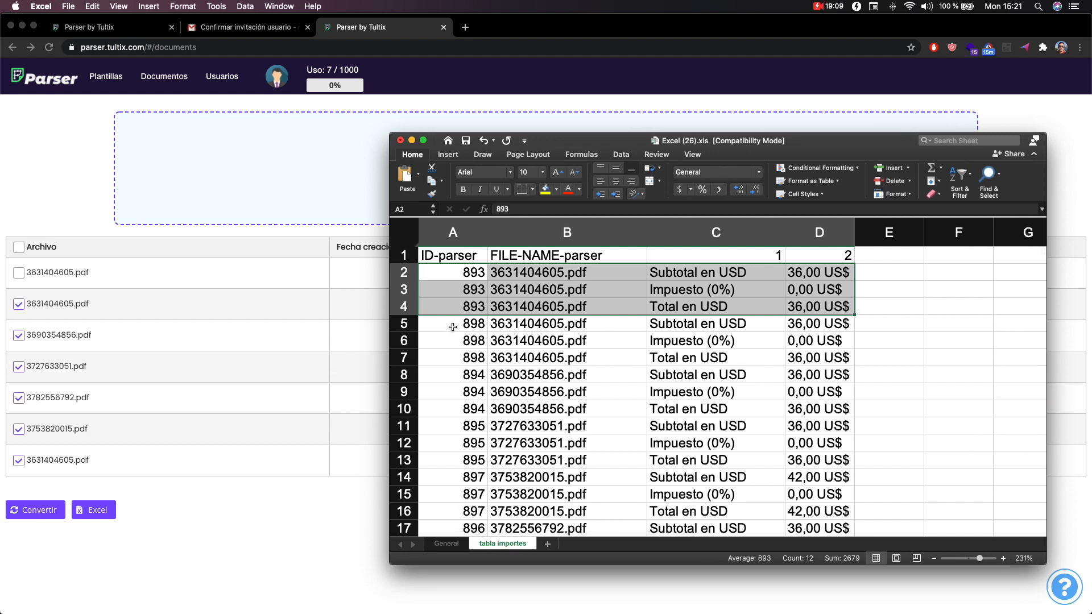
Step: Examine the amount rows of the remaining invoices down to the end of the "tabla importes" sheet
left_click_drag(453, 327, 831, 483)
scroll(826, 483, "down", 3)
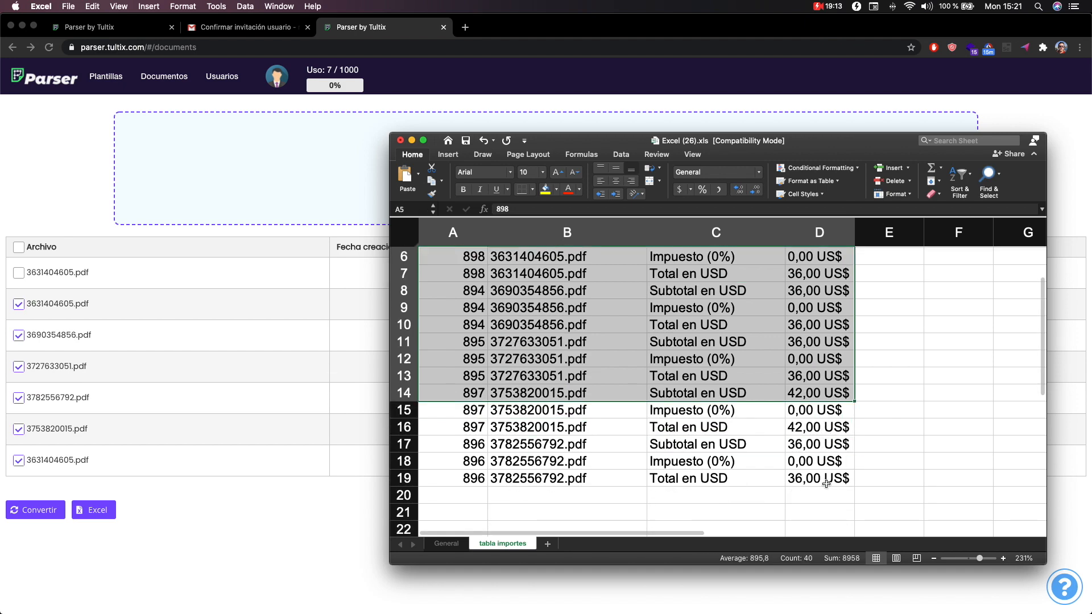
scroll(825, 466, "down", 3)
left_click_drag(831, 425, 490, 407)
Step: Compare the file name and "empresa receptora" value of 3727633051.pdf on the General sheet
left_click(446, 544)
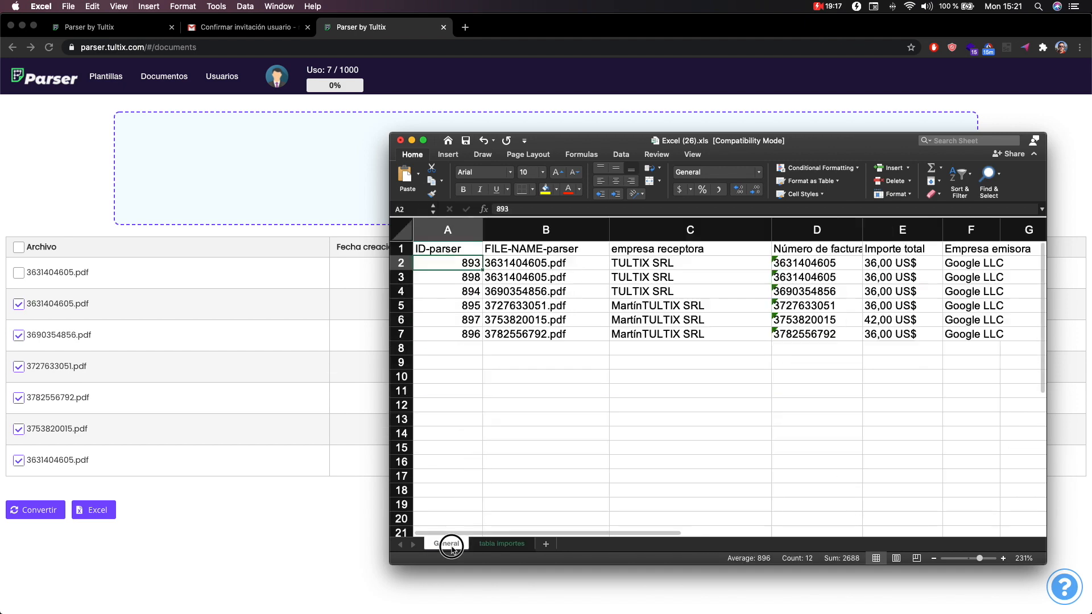
left_click(642, 307)
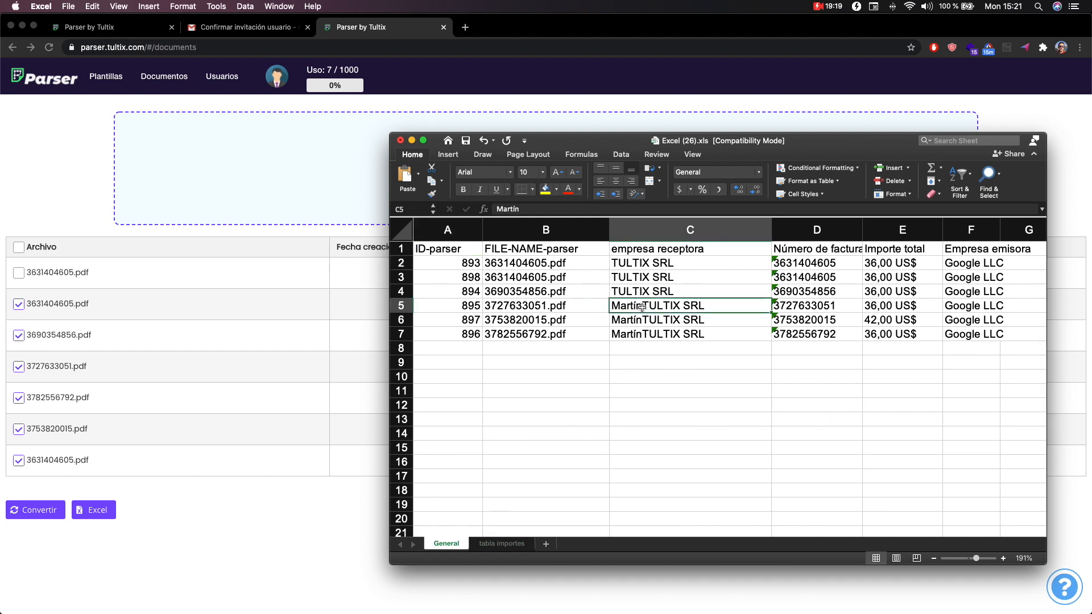
left_click(574, 308)
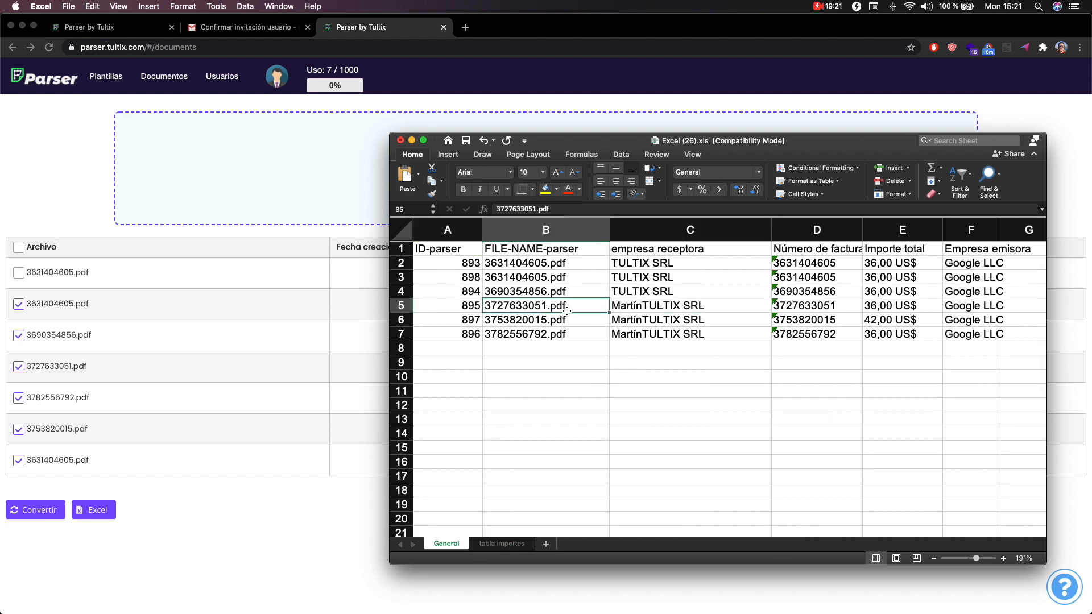
left_click(642, 307)
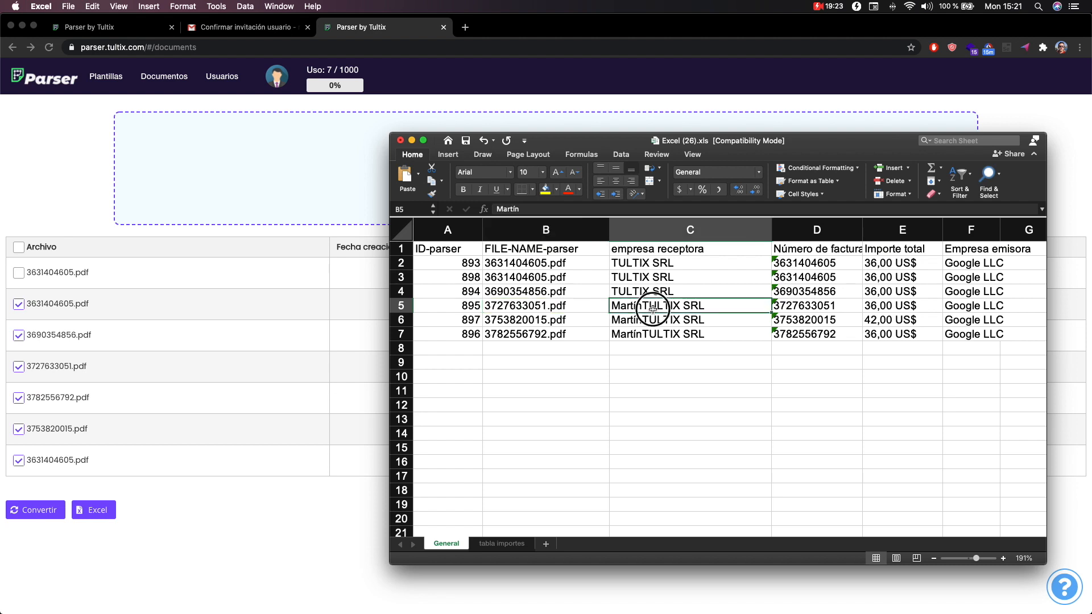
left_click(528, 304)
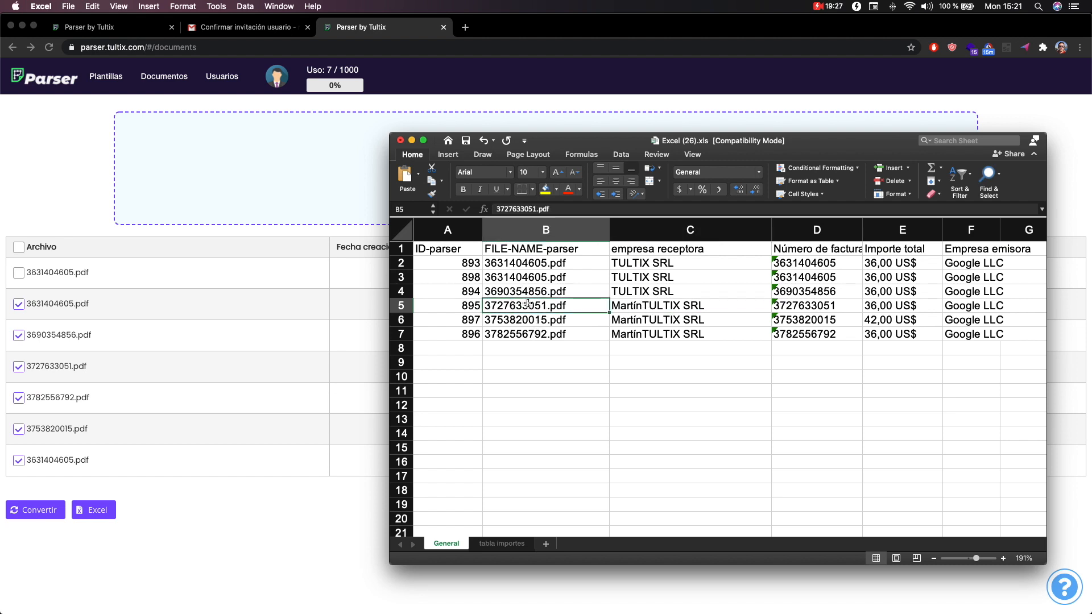
Step: Switch to the Parser templates in Chrome and load 3727633051.pdf as the sample document
left_click(108, 75)
left_click(111, 80)
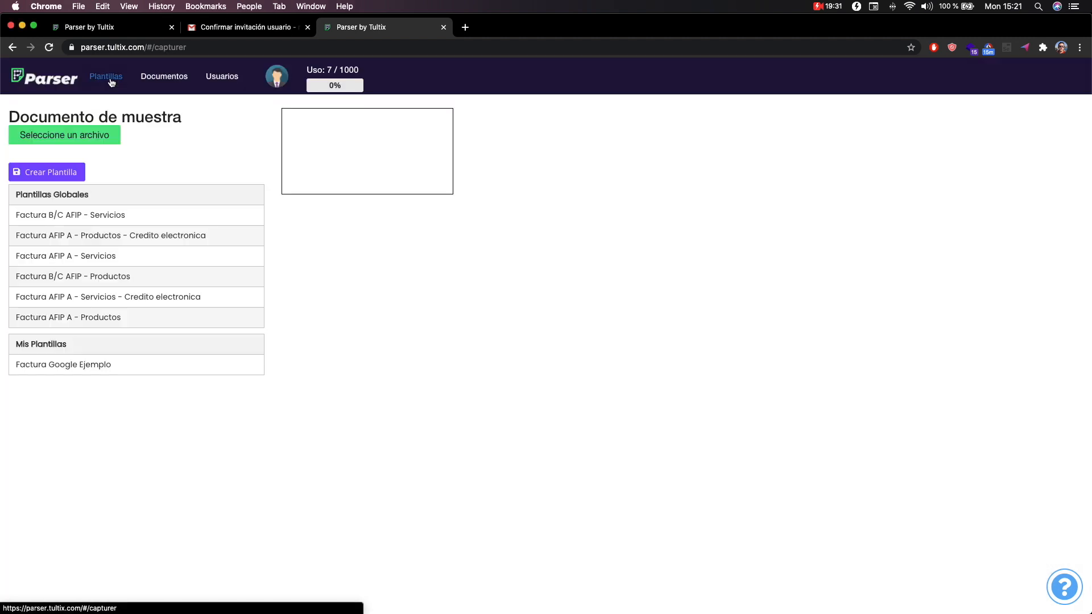
left_click(65, 135)
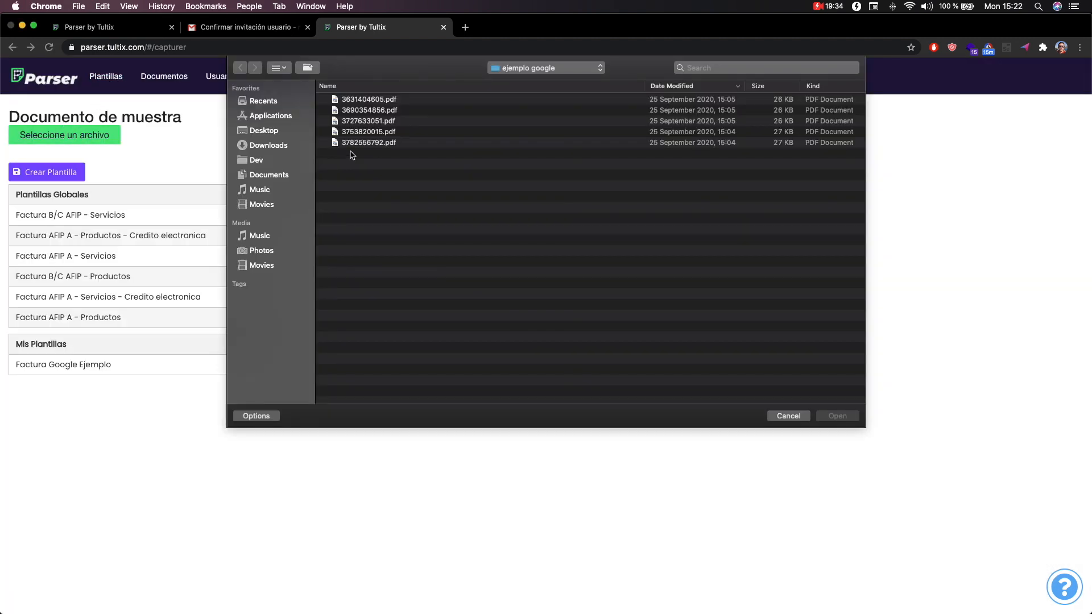
key("super+Tab")
key("super+Tab")
left_click(372, 122)
left_click(830, 416)
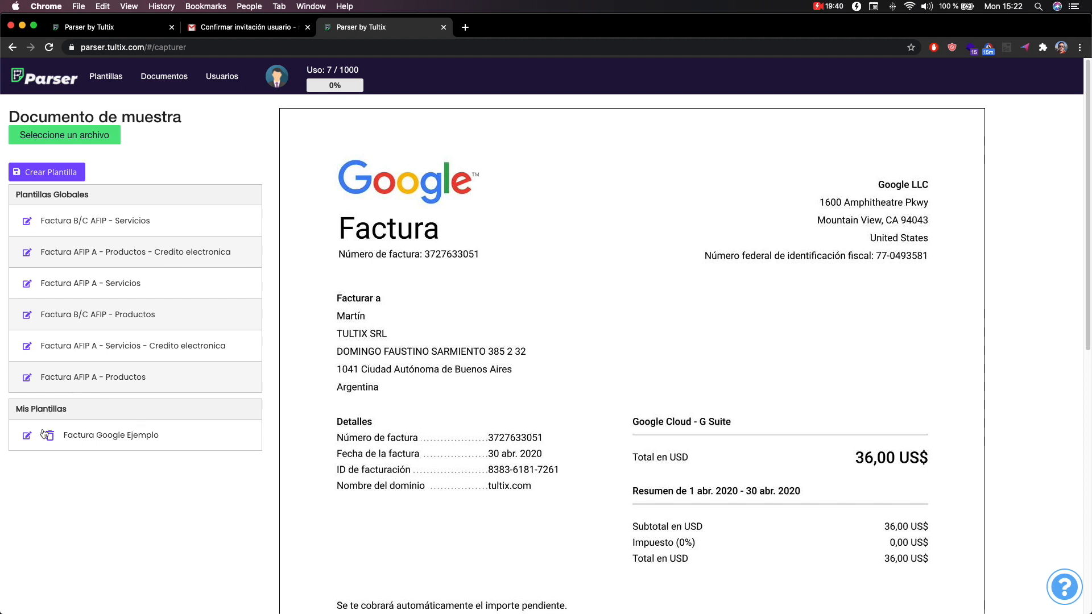
Step: Edit the "Factura Google Ejemplo" template so the "empresa receptora" area covers only the TULTIX SRL line, and save it
left_click(28, 435)
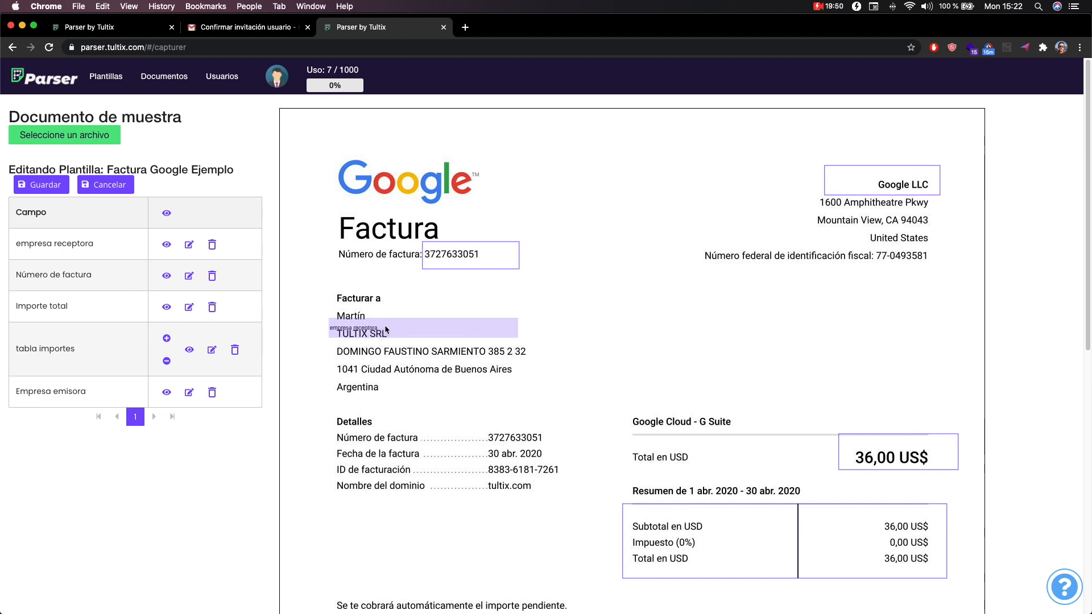
left_click(402, 334)
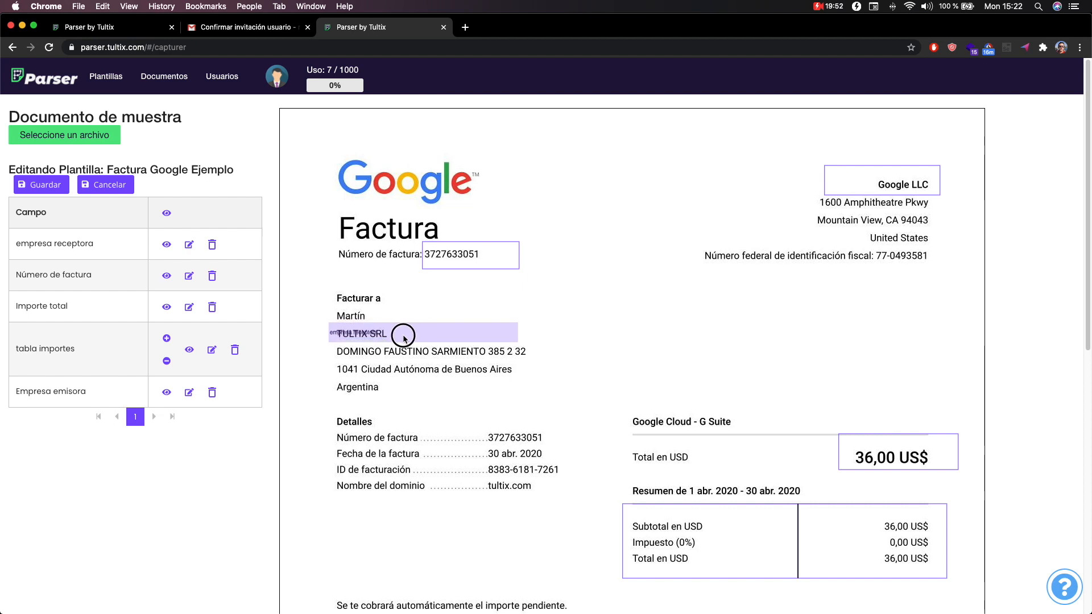
left_click(61, 186)
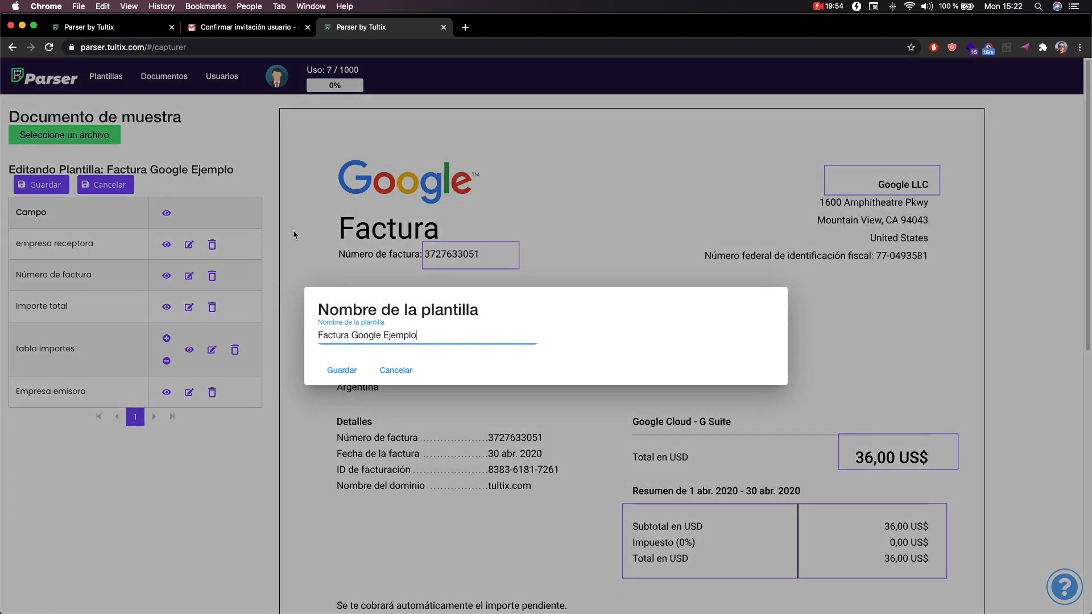
left_click(341, 371)
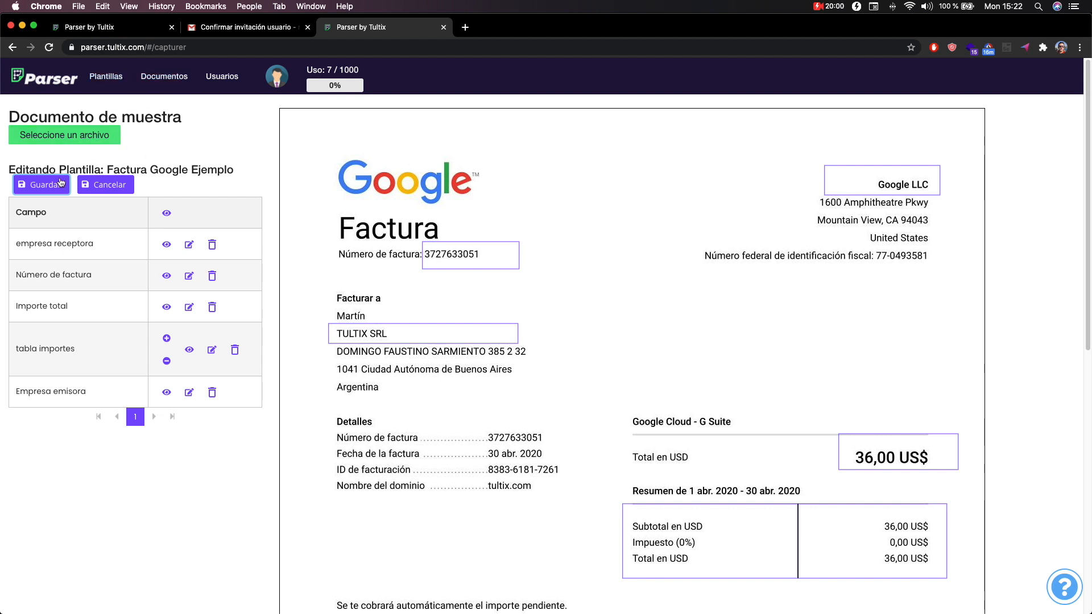
Step: Delete all seven converted files from the documents list
left_click(164, 76)
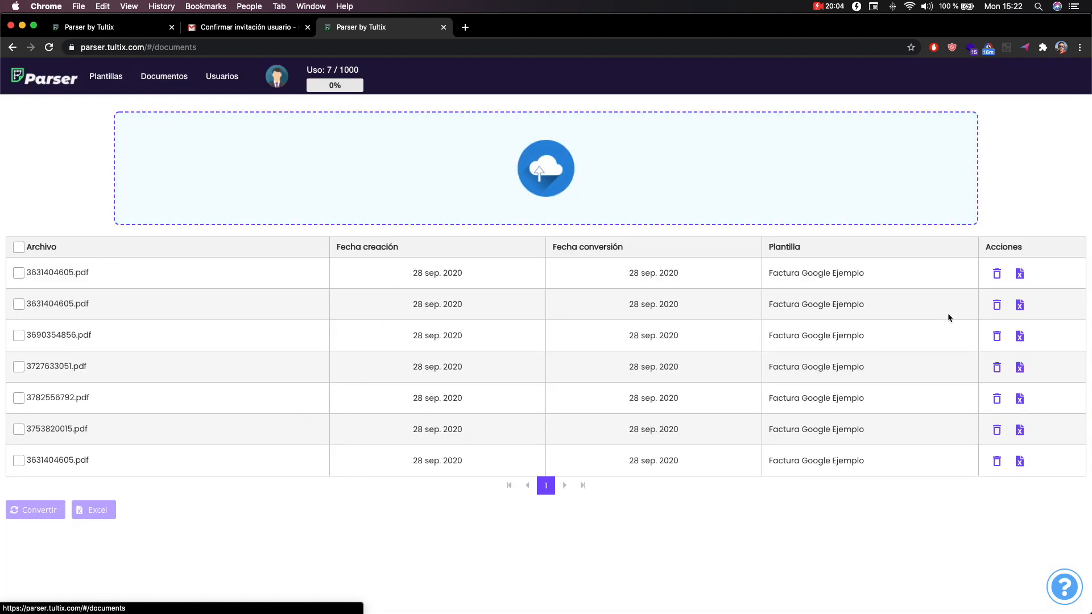
left_click(998, 276)
left_click(648, 115)
left_click(995, 272)
left_click(647, 114)
left_click(996, 272)
left_click(647, 114)
left_click(996, 273)
left_click(647, 113)
left_click(996, 273)
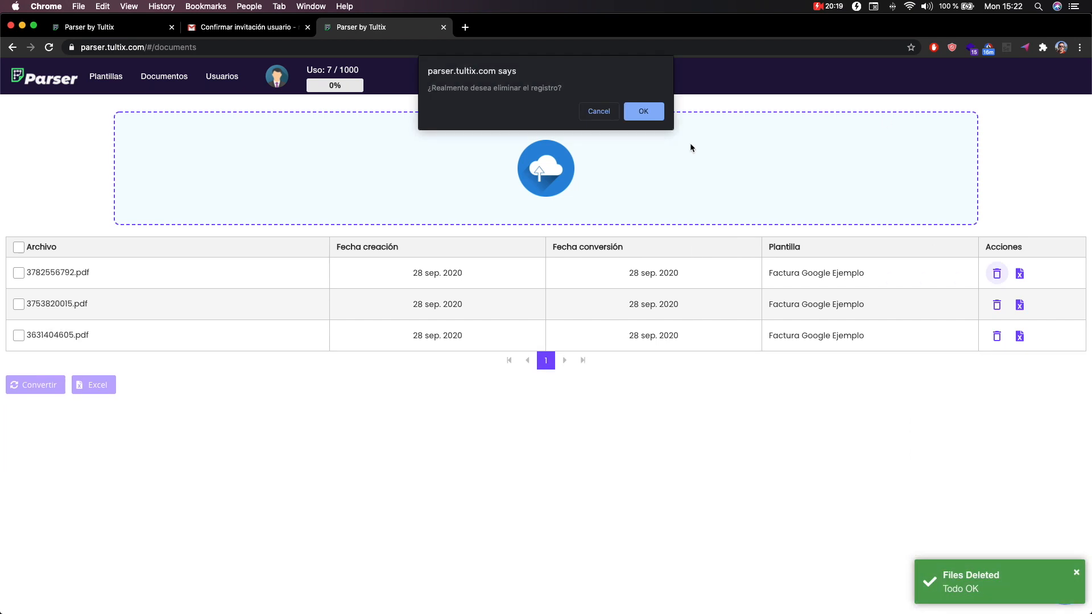
left_click(649, 117)
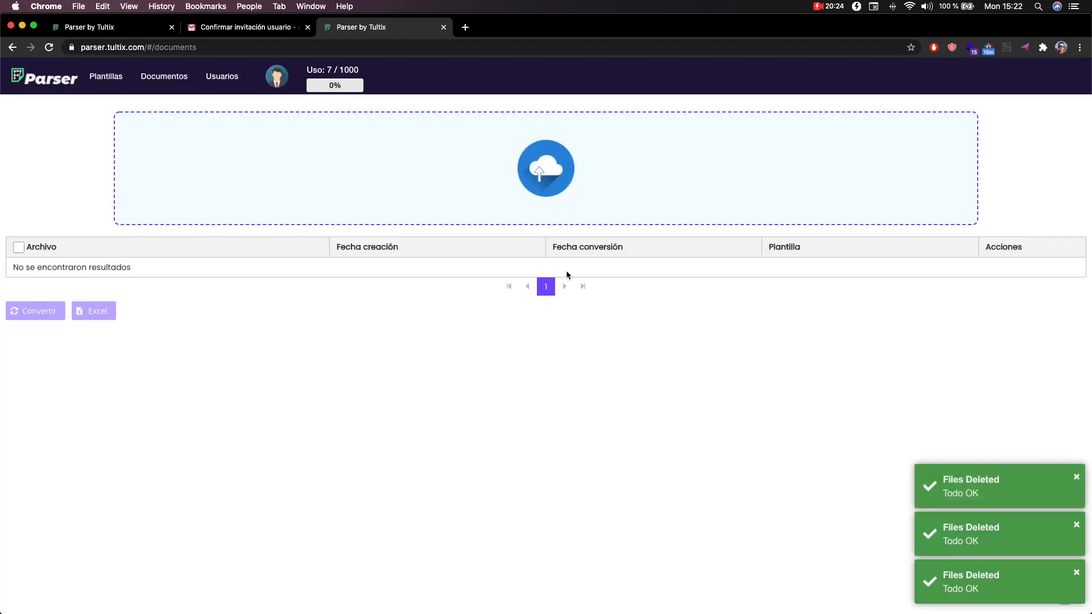
Step: Switch to Excel and close the workbook "Excel (26).xls" without saving its changes
key("super+Tab")
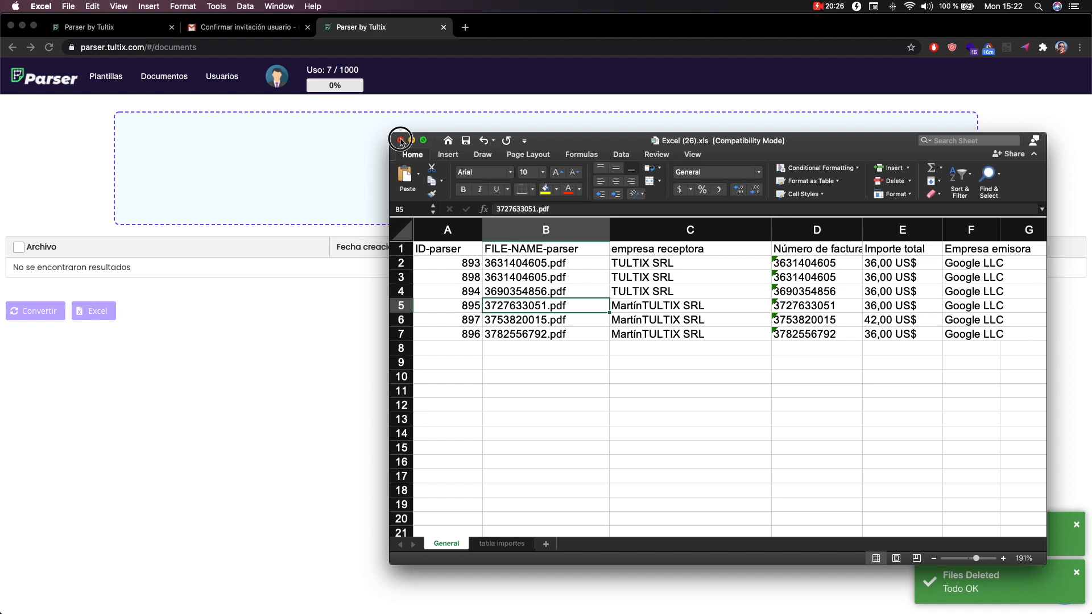
left_click(399, 139)
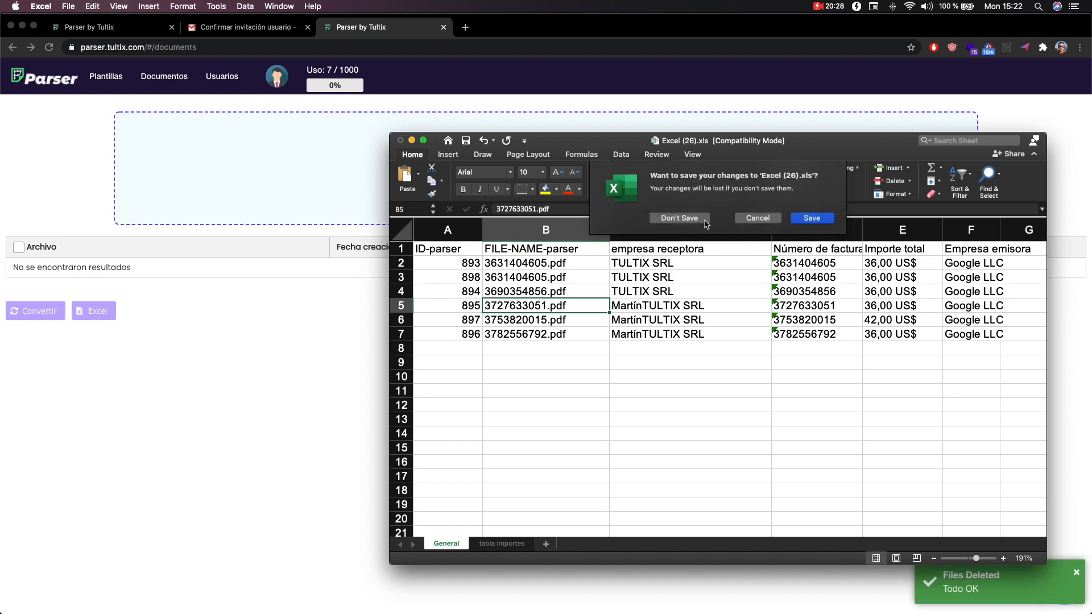
left_click(685, 221)
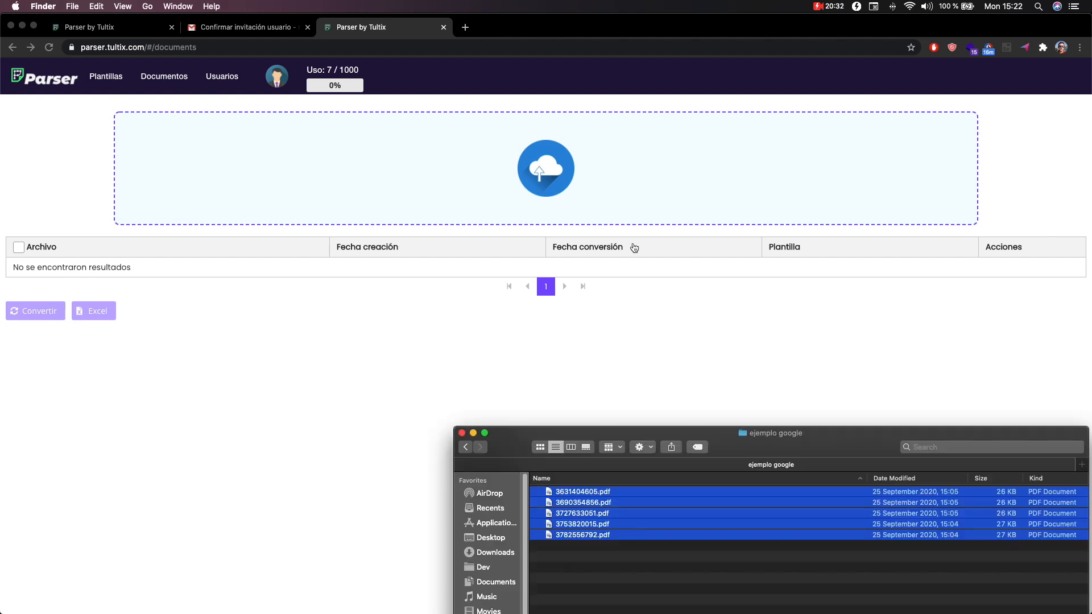
Step: Upload the five selected PDFs from the "ejemplo google" folder to the Parser documents again
left_click_drag(661, 487, 555, 183)
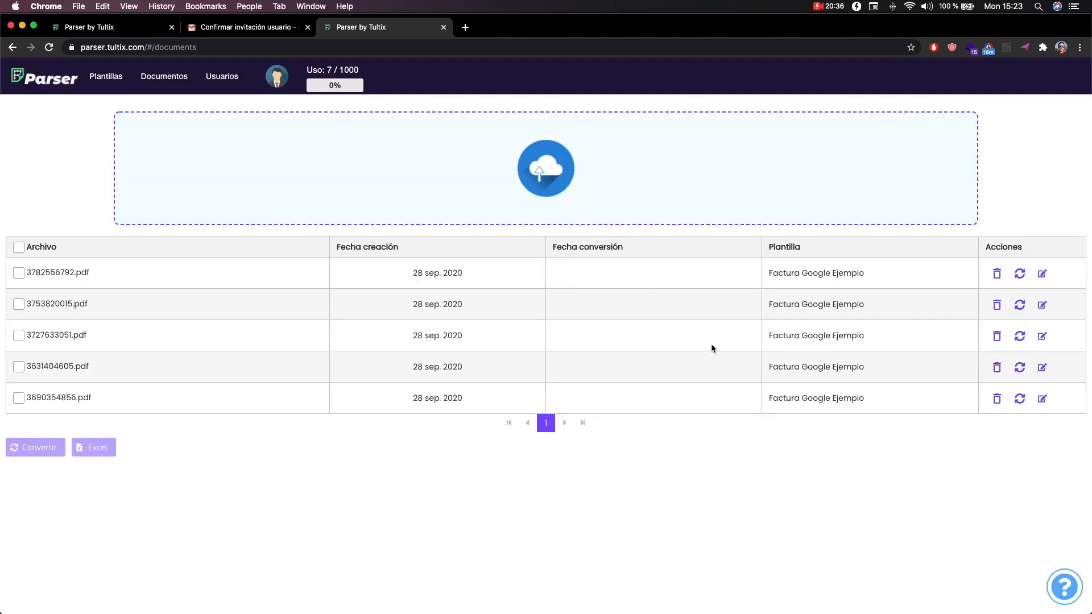
key("super+Tab")
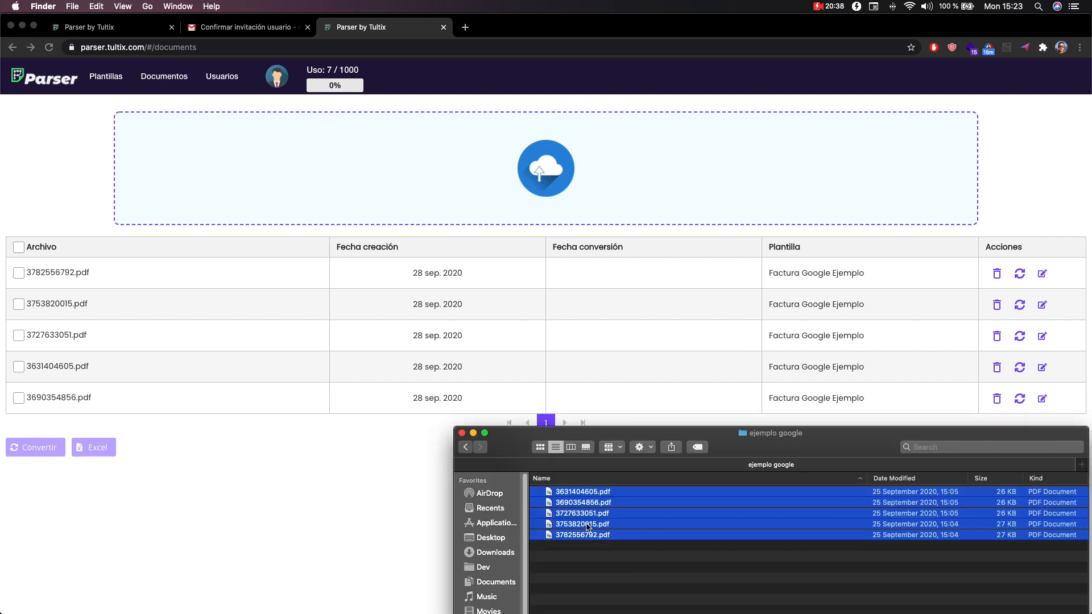
left_click(349, 468)
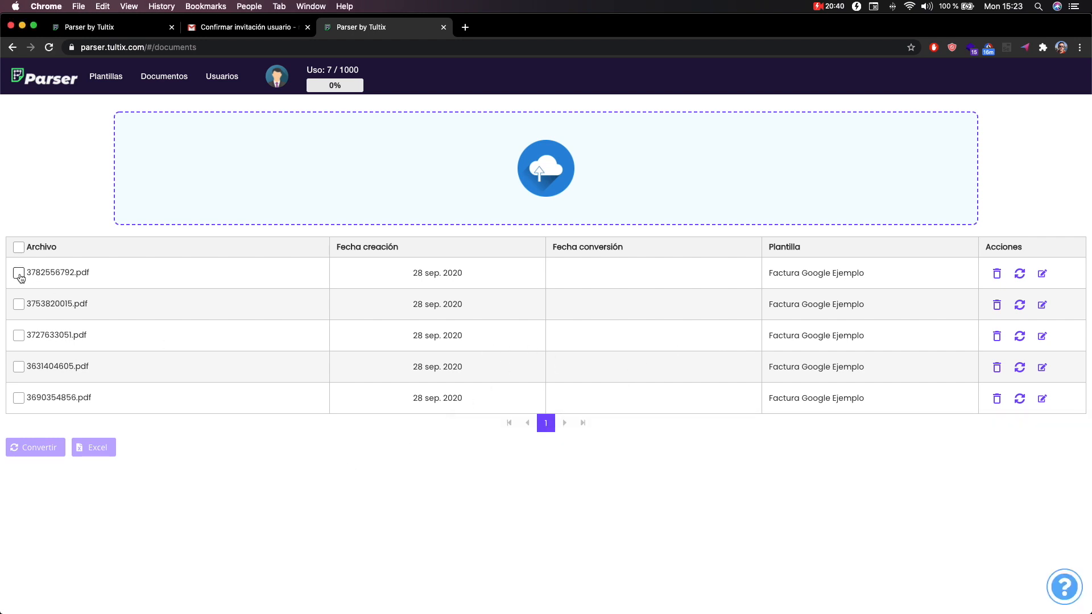
Step: Select all five uploaded documents and convert them
double_click(74, 336)
left_click(18, 247)
left_click(30, 448)
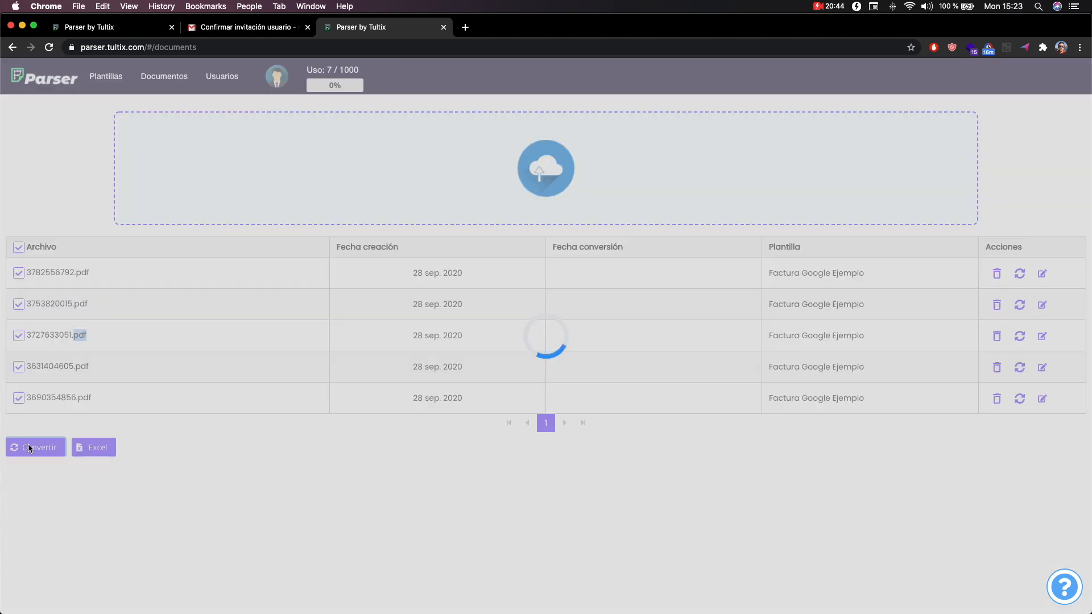
Step: Export the five converted documents to Excel and open the downloaded workbook "Excel (27).xls"
left_click(91, 450)
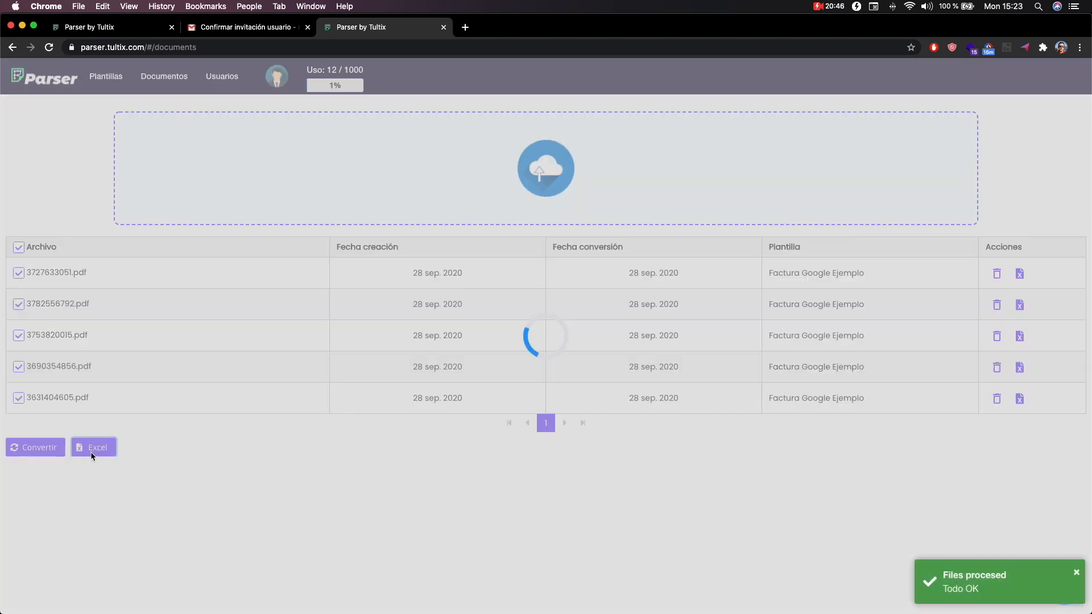
left_click(64, 598)
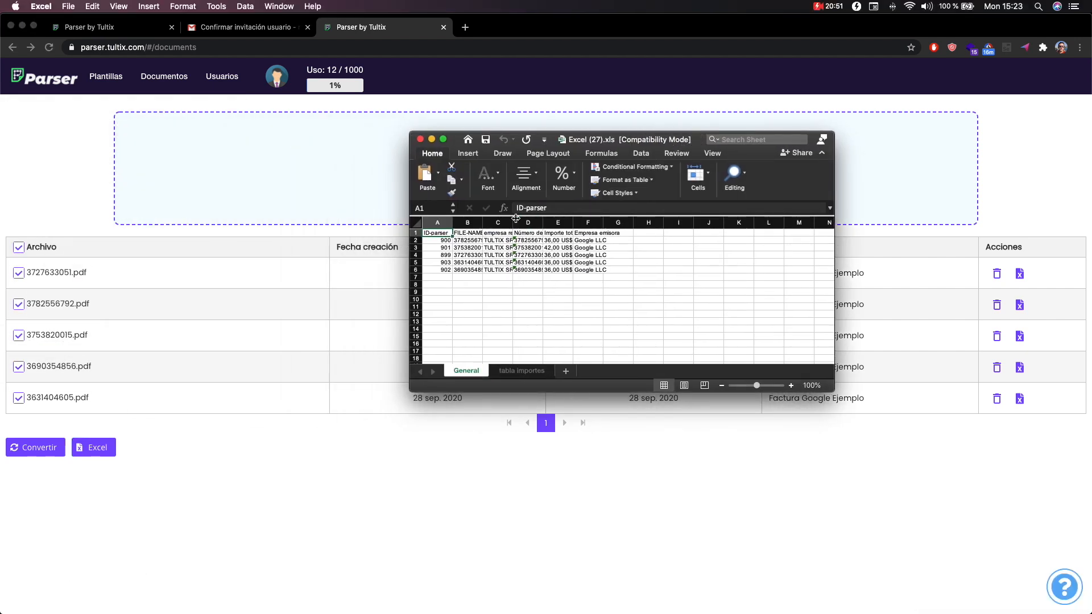
Step: Widen the "empresa receptora" column on the General sheet and enlarge the workbook window to show more of the table
left_click_drag(515, 219, 553, 219)
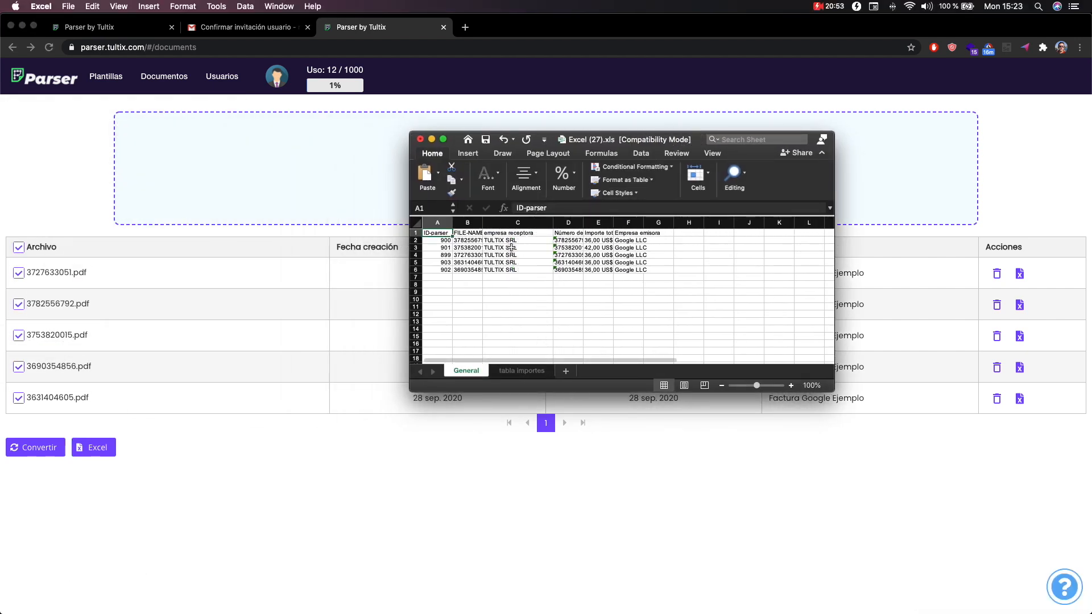
left_click(511, 247)
scroll(559, 286, "up", 3)
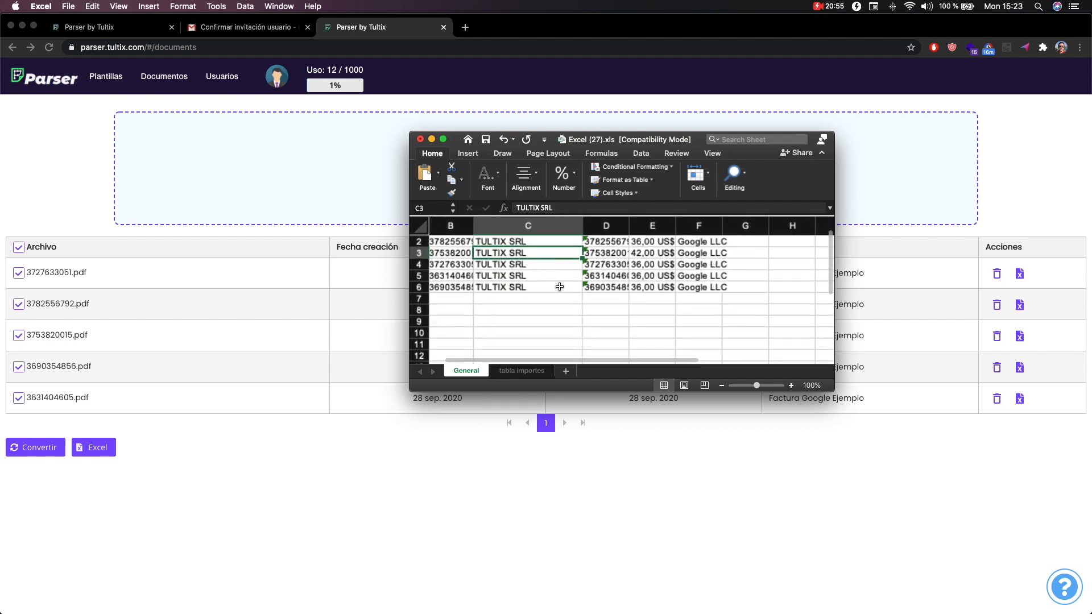
left_click_drag(833, 390, 1067, 502)
scroll(606, 339, "left", 4)
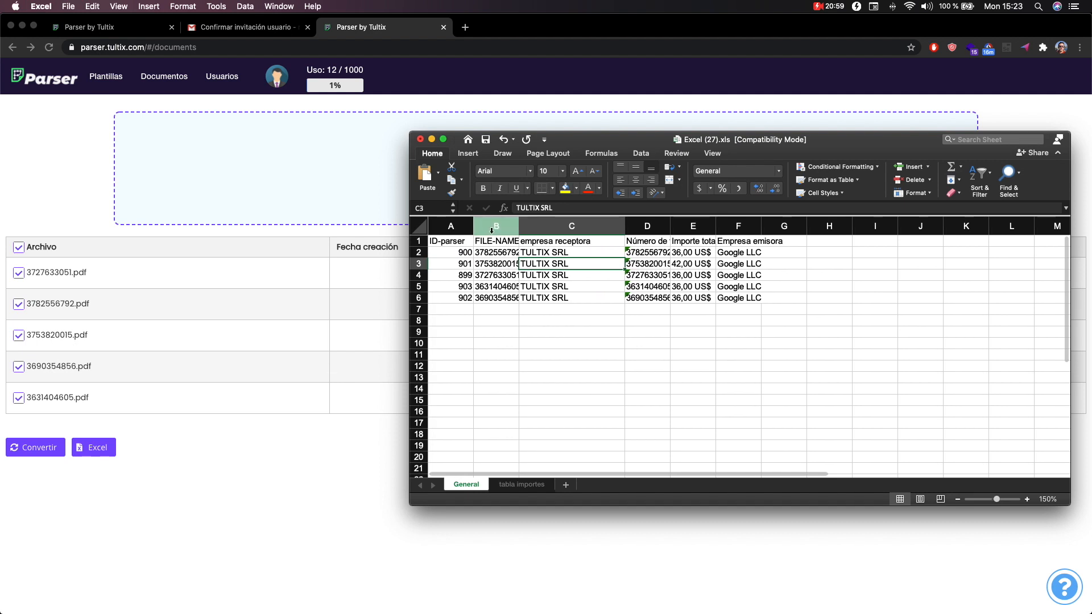
Step: Widen columns A, B, D and E on the General sheet so the file names, invoice numbers and total amounts can be read in full
left_click_drag(519, 226, 552, 226)
left_click_drag(473, 226, 478, 226)
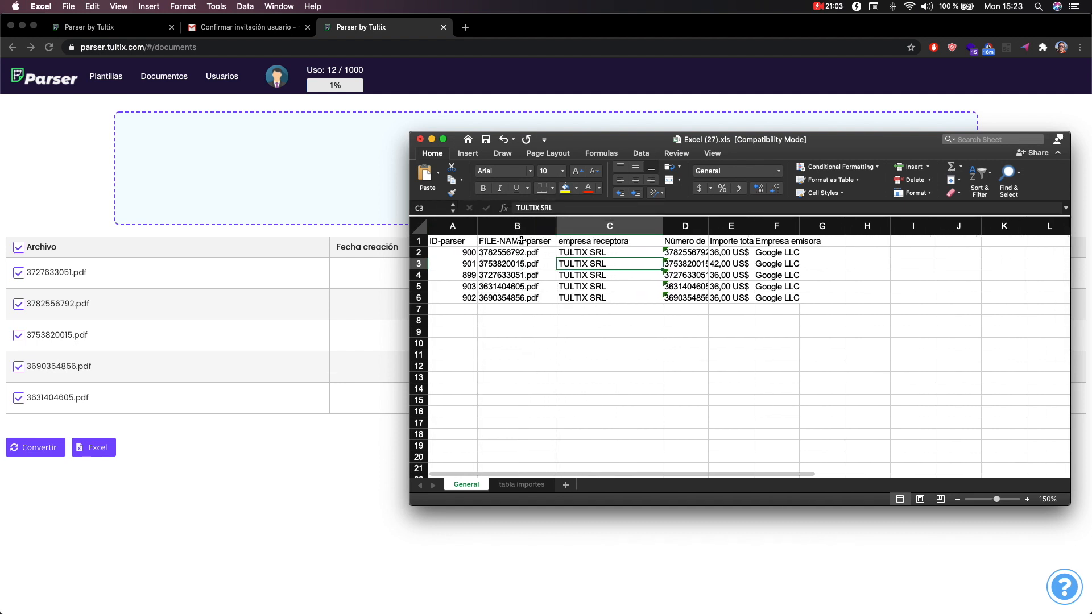
scroll(552, 253, "up", 5)
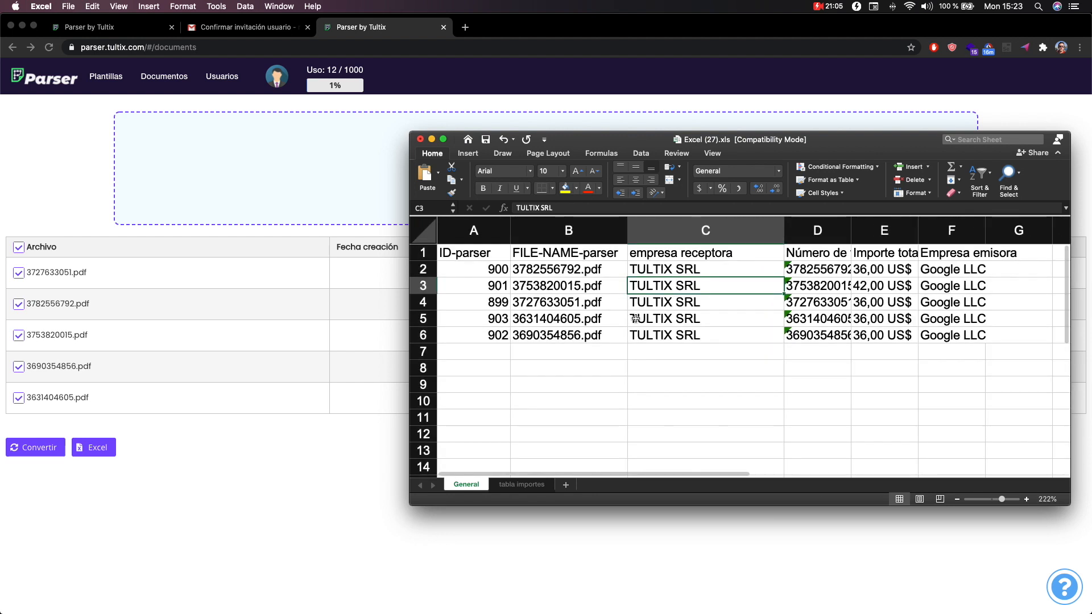
left_click(641, 304)
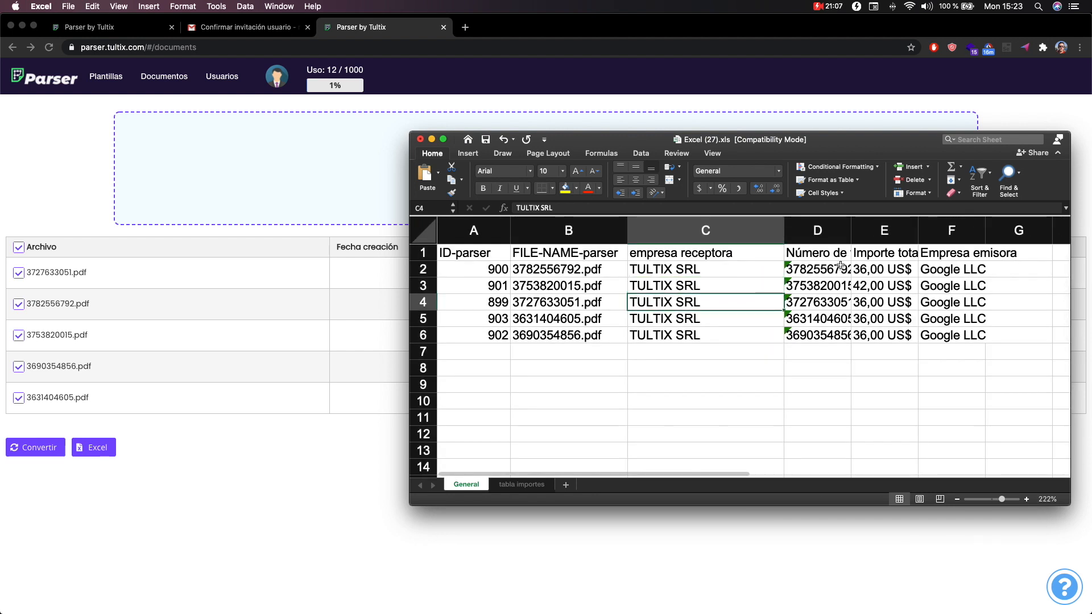
left_click_drag(849, 223, 900, 226)
left_click(733, 340)
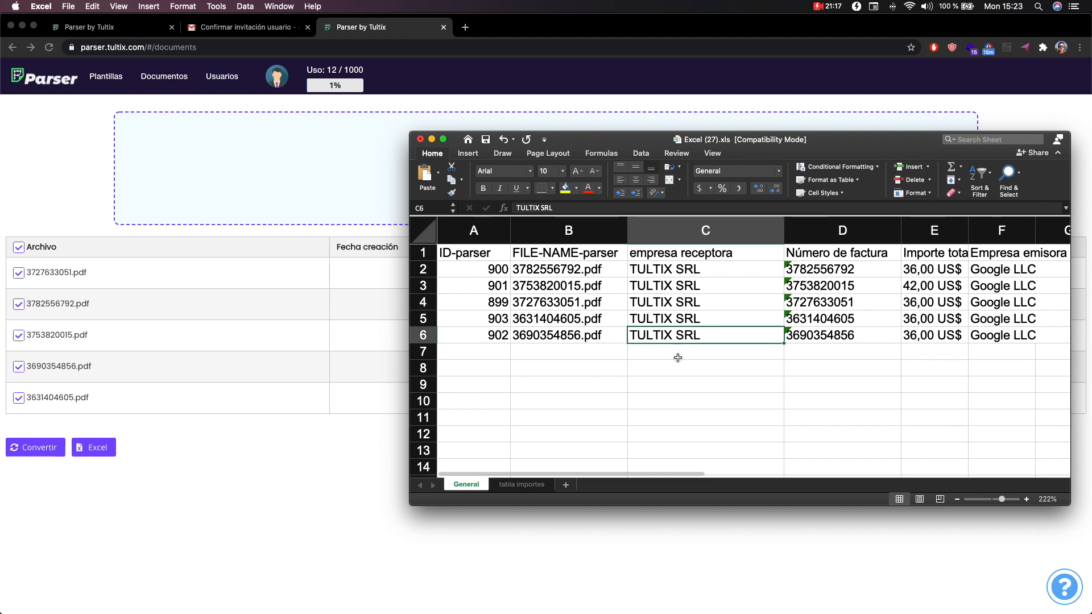
left_click_drag(968, 230, 991, 230)
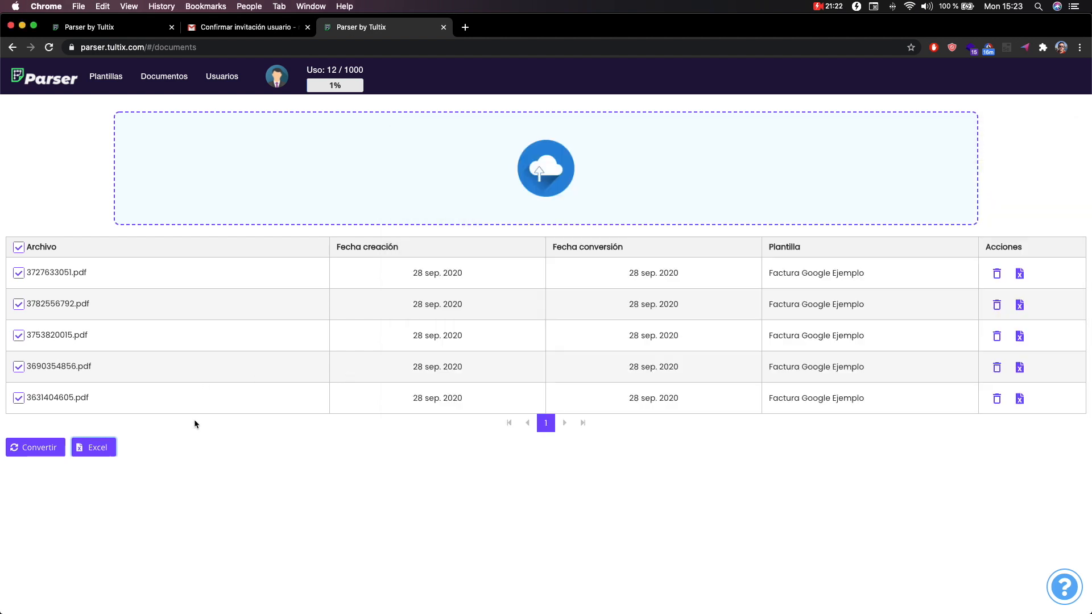